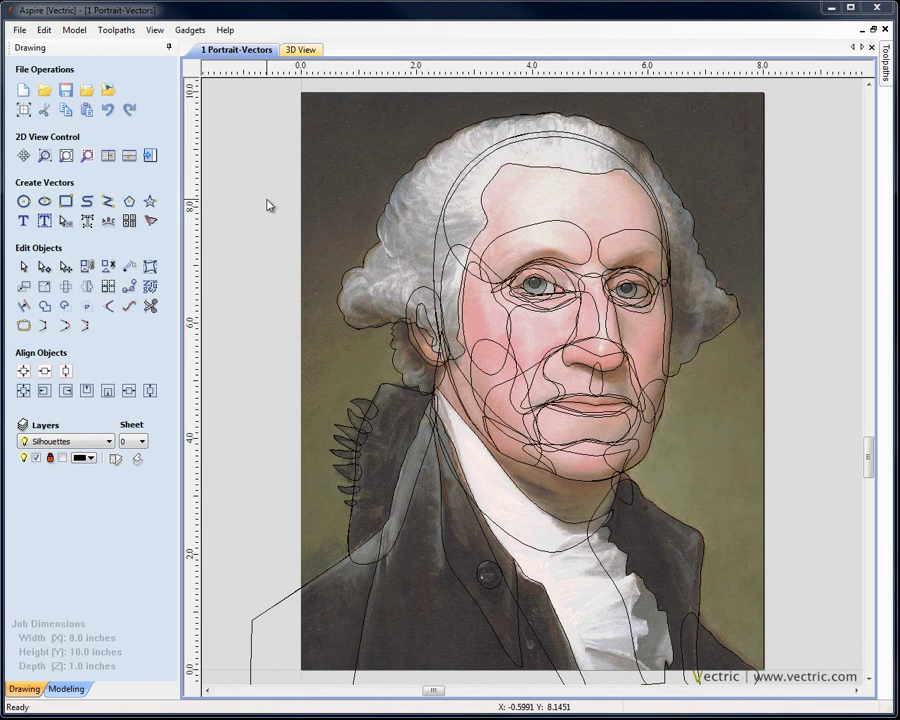
Step: Show only the Base Face Shapes layer and tile the 2D and 3D views vertically, side by side
{"action": "left_click", "coordinate": [115, 461]}
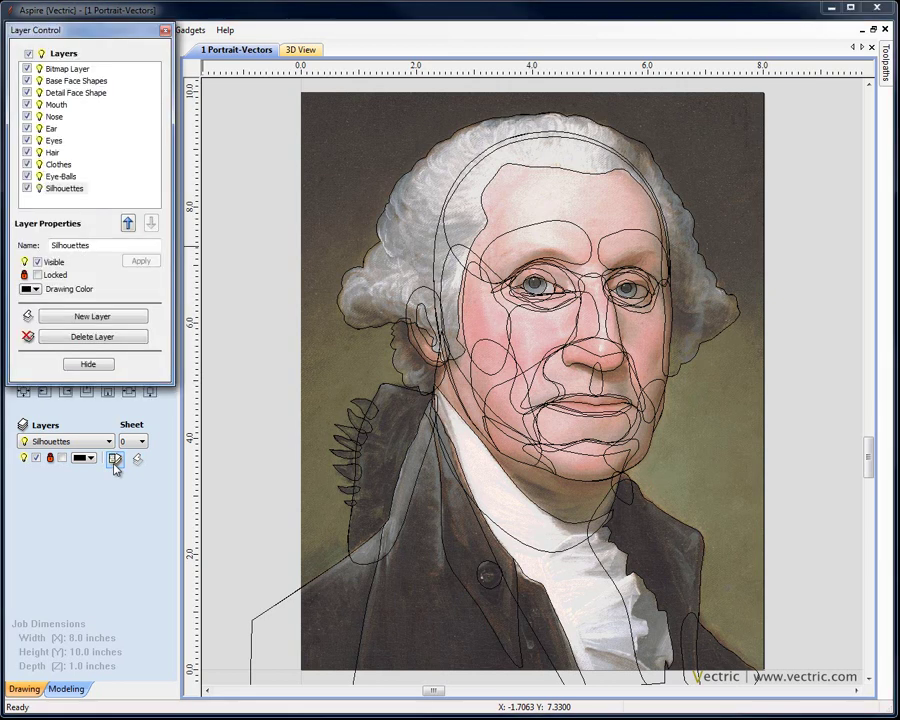
{"action": "left_click", "coordinate": [29, 55]}
{"action": "left_click", "coordinate": [27, 80]}
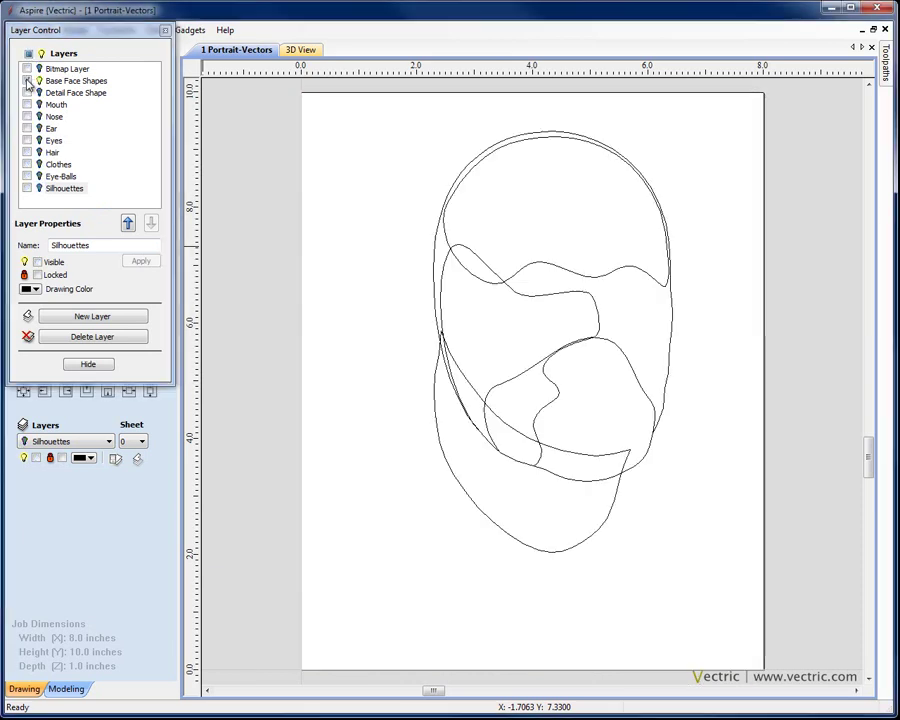
{"action": "left_click", "coordinate": [97, 367]}
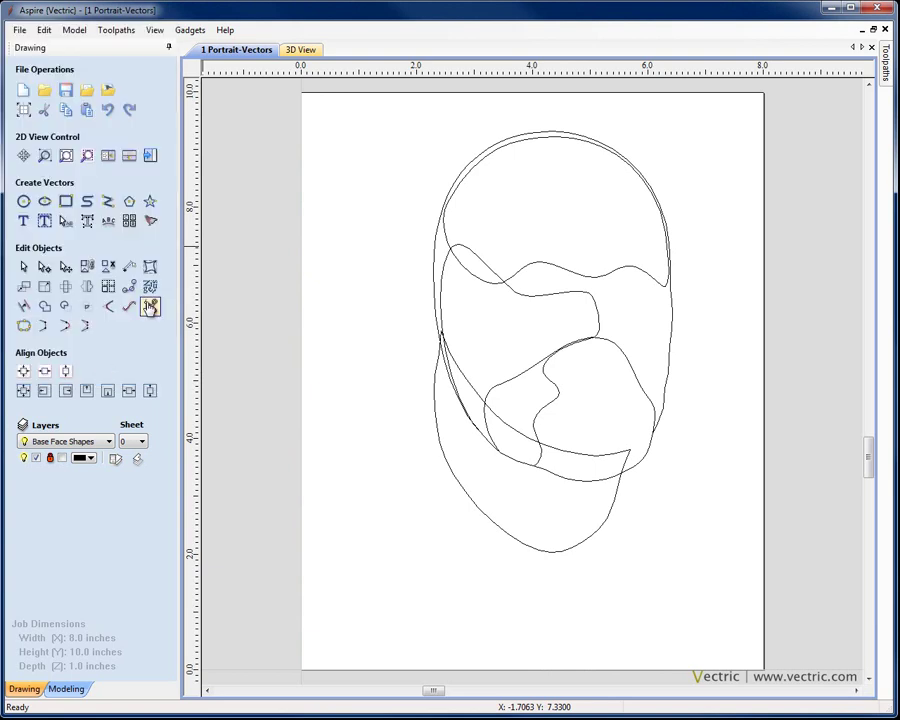
{"action": "left_click", "coordinate": [155, 30]}
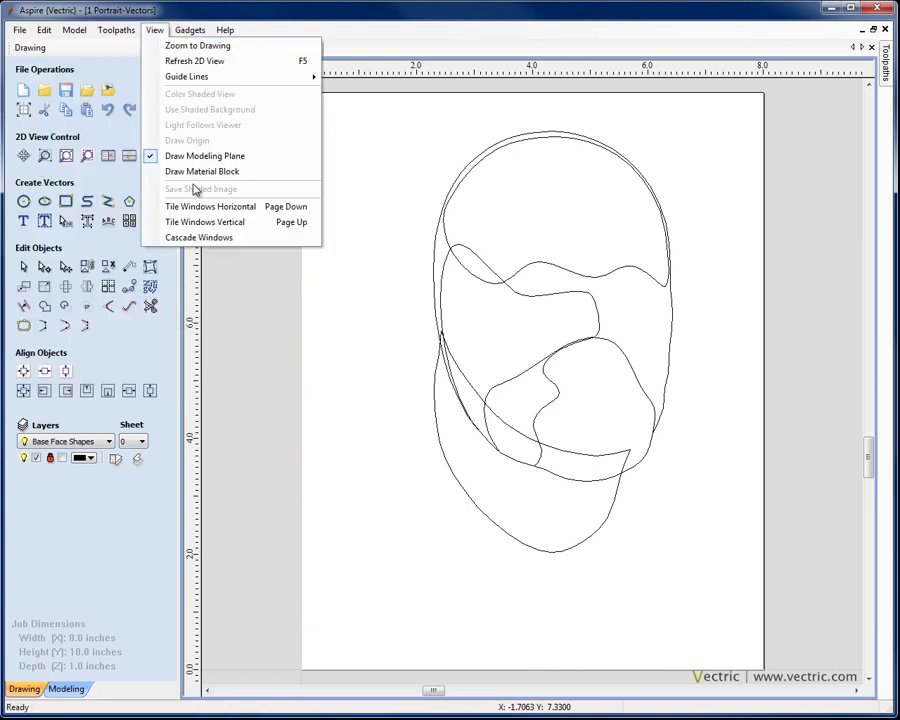
{"action": "left_click", "coordinate": [234, 221]}
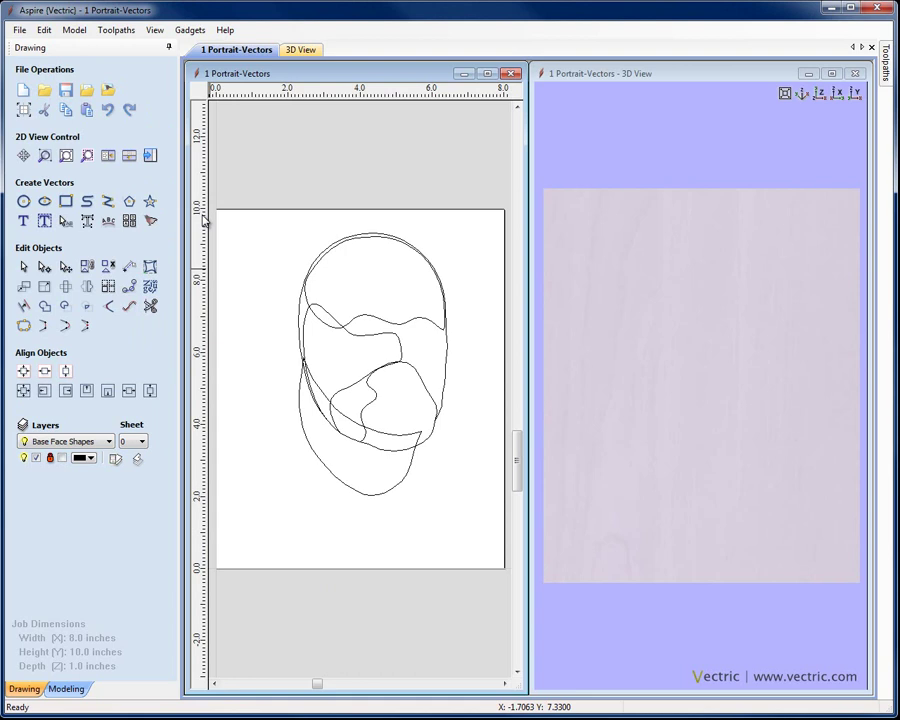
Step: Create a round-profile component named Base Face Shape from the outer head outline, scaled to an exact height of 0.05 inches
{"action": "left_click", "coordinate": [72, 689]}
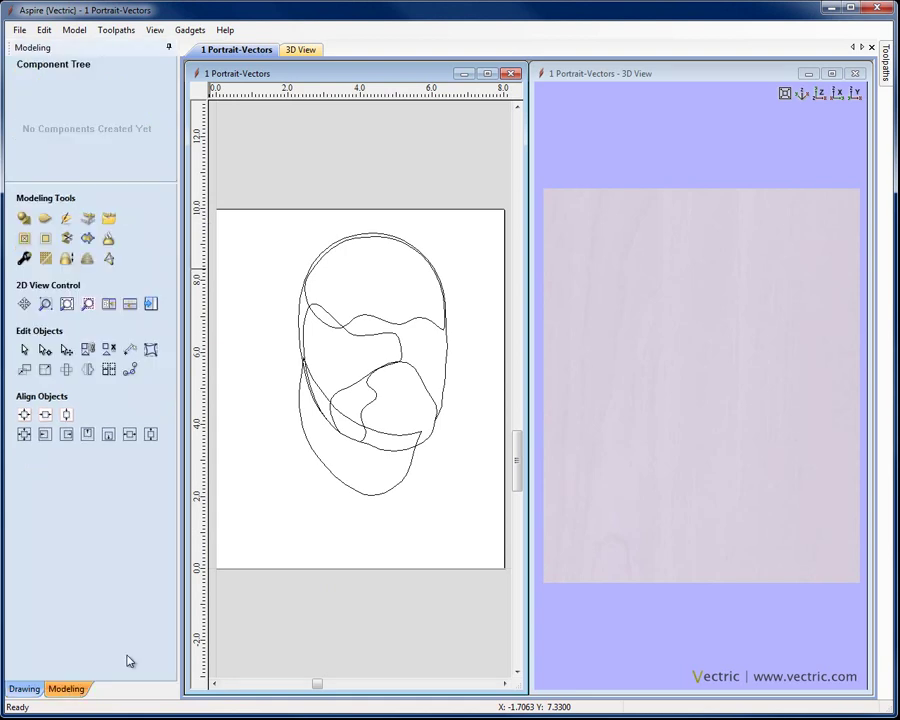
{"action": "left_click", "coordinate": [448, 360]}
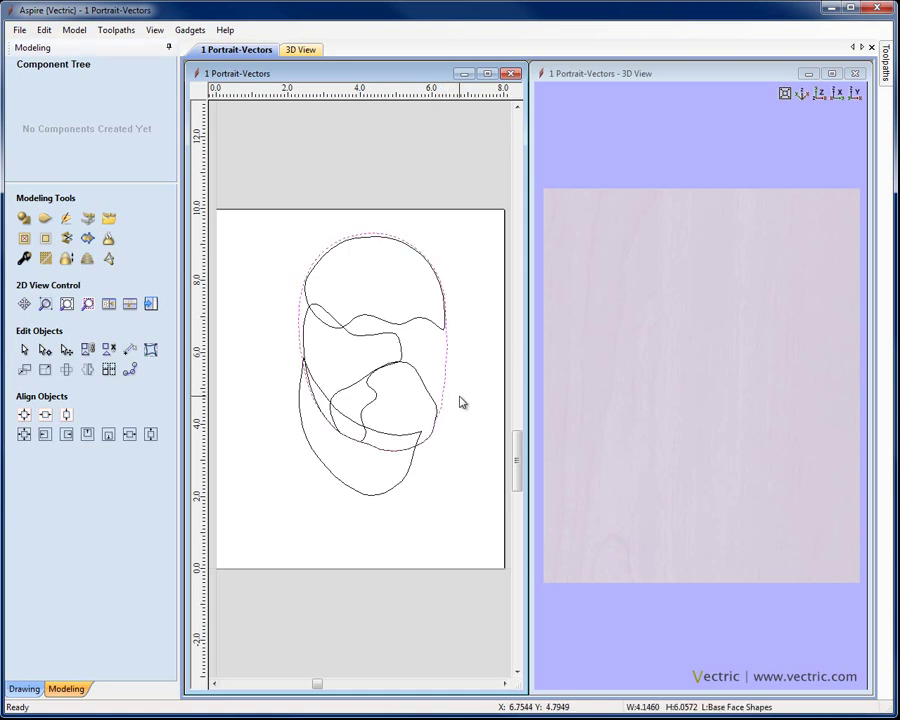
{"action": "left_click", "coordinate": [24, 217]}
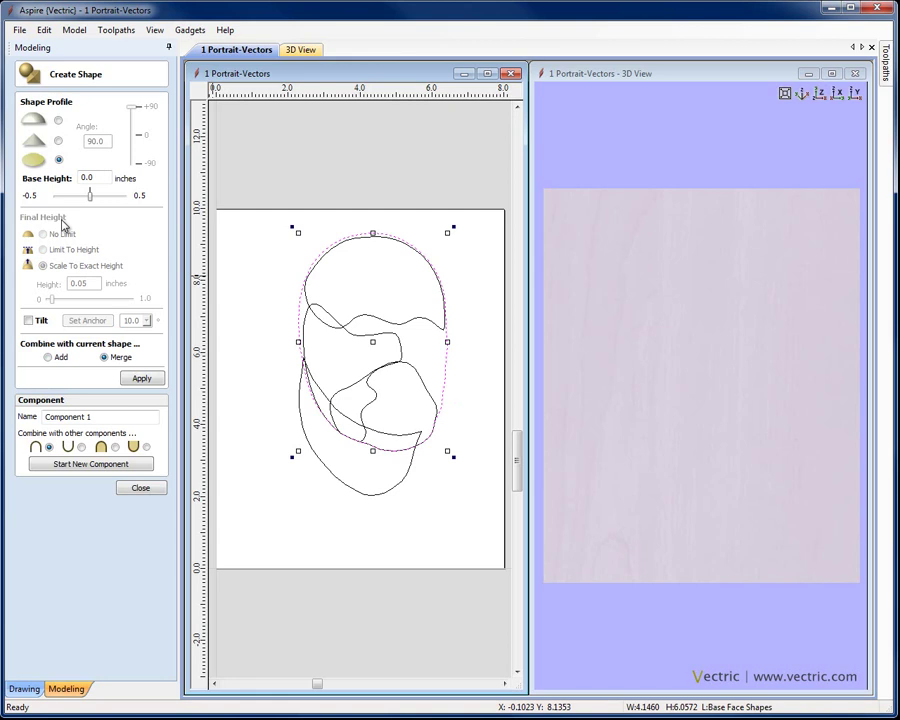
{"action": "left_click", "coordinate": [58, 120]}
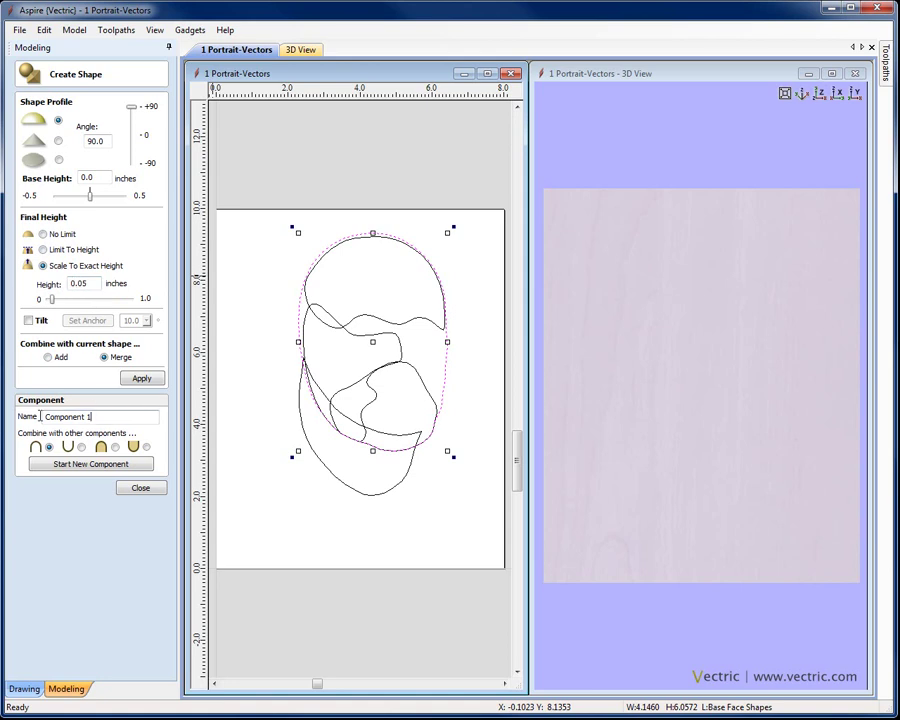
{"action": "left_click_drag", "start_coordinate": [93, 416], "coordinate": [39, 416]}
{"action": "type", "text": "Base Face Shape"}
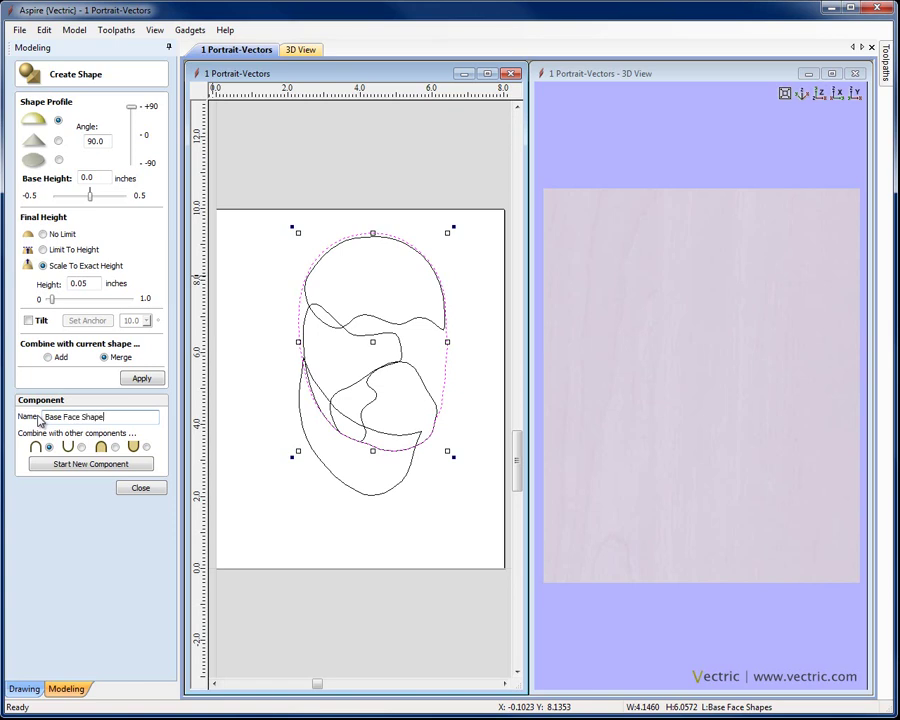
{"action": "left_click", "coordinate": [133, 379]}
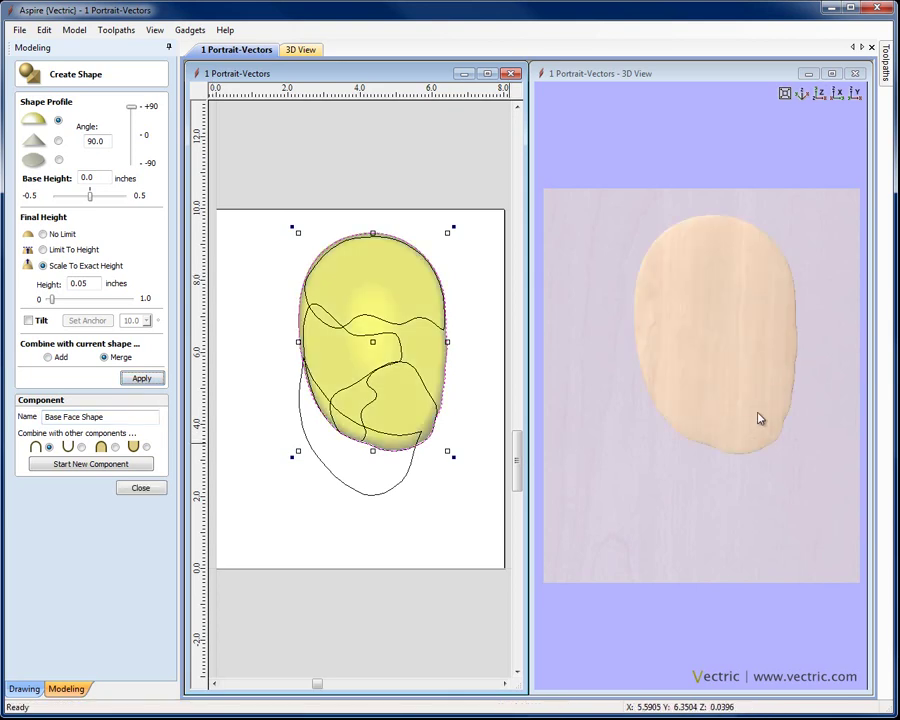
Step: Raise the exact height of the head shape to 0.16 inches
{"action": "left_click_drag", "start_coordinate": [752, 425], "coordinate": [704, 360]}
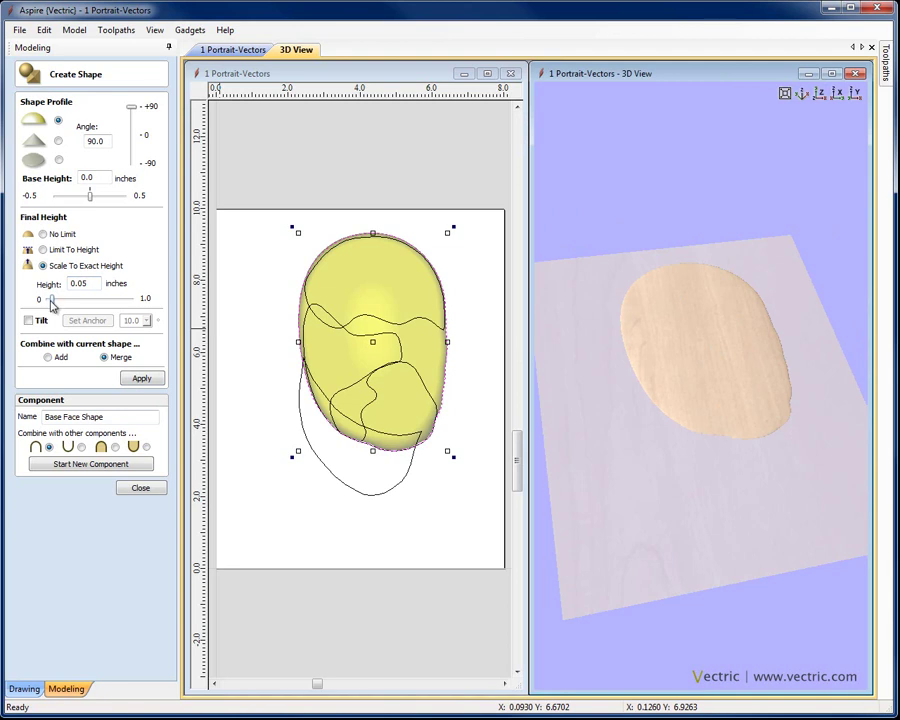
{"action": "left_click_drag", "start_coordinate": [52, 305], "coordinate": [62, 305]}
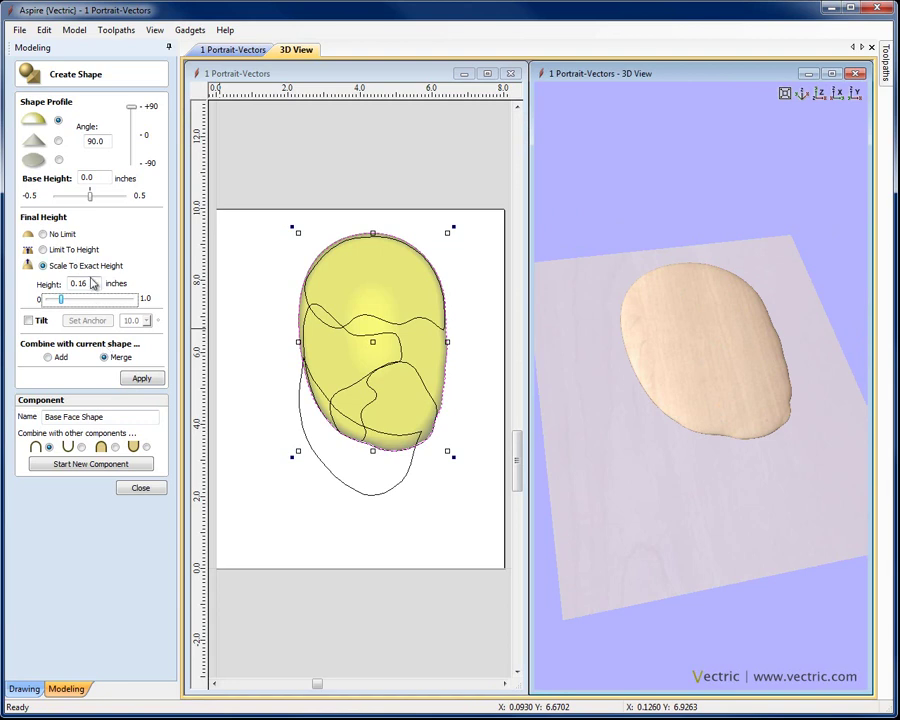
{"action": "left_click", "coordinate": [820, 94]}
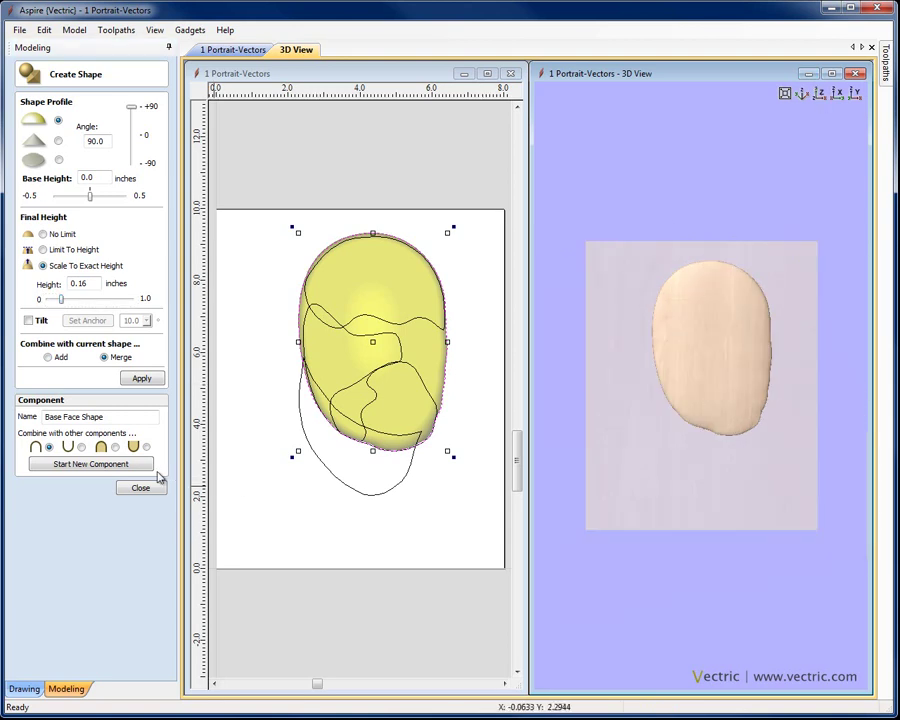
Step: Create a new round-profile component named Neck from the neck outline, 0.05 inches high and merged with the other components
{"action": "left_click", "coordinate": [125, 465]}
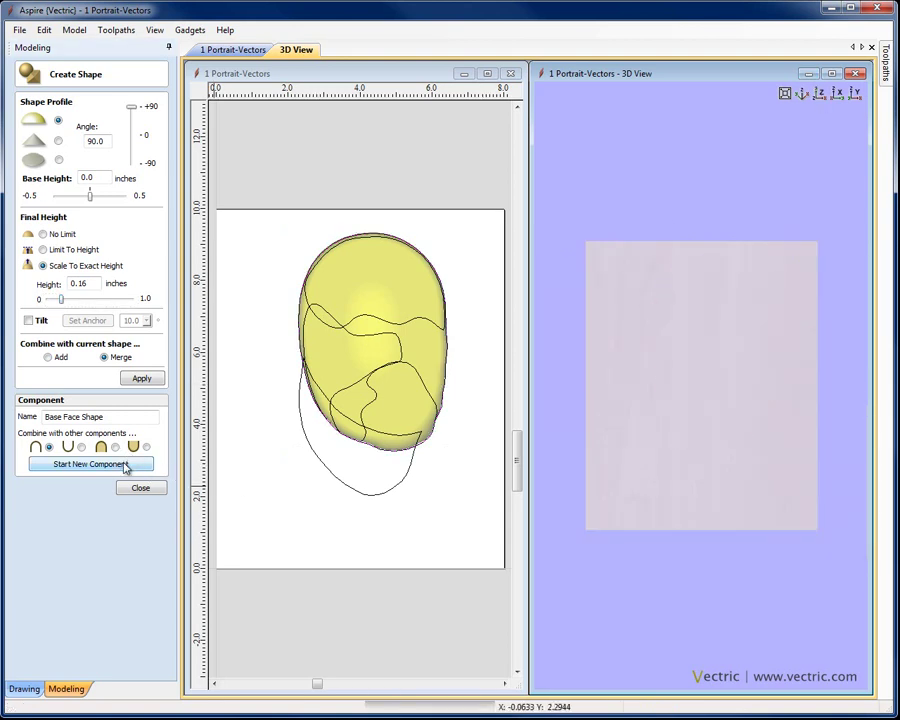
{"action": "left_click", "coordinate": [325, 468]}
{"action": "double_click", "coordinate": [68, 416]}
{"action": "type", "text": "Neck"}
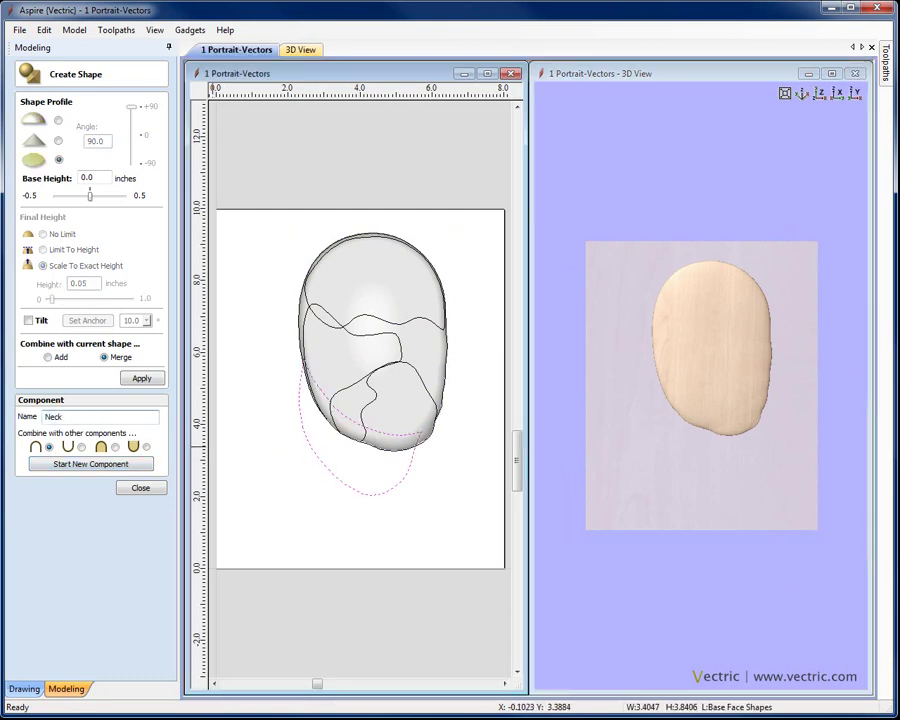
{"action": "left_click", "coordinate": [34, 118]}
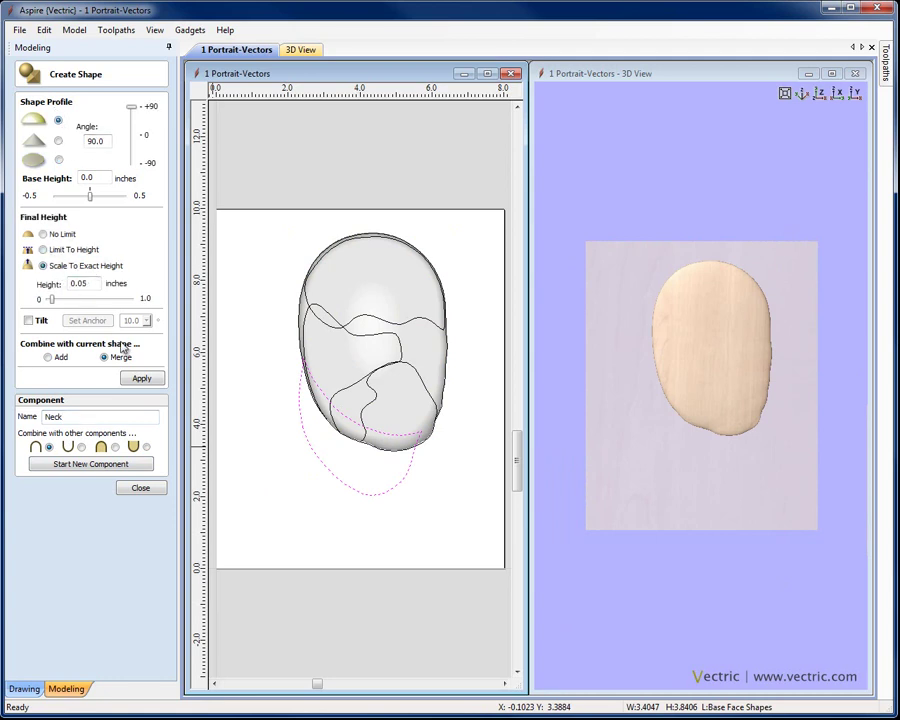
{"action": "left_click", "coordinate": [115, 447]}
{"action": "left_click", "coordinate": [141, 378]}
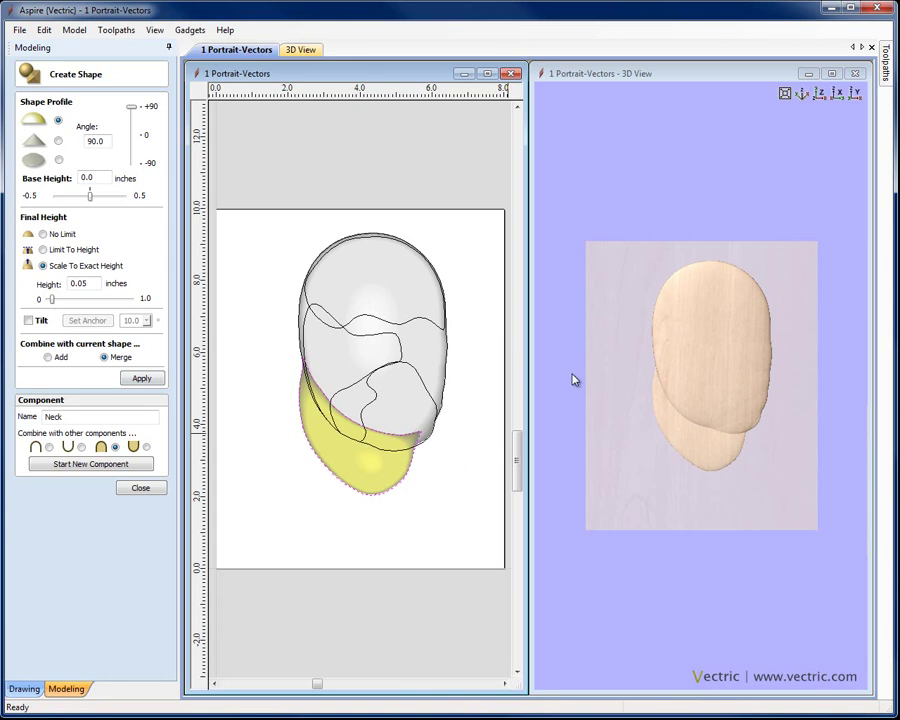
Step: Start a new component named Base Face Shapes 2 with the forehead, cheek and chin outlines selected
{"action": "left_click", "coordinate": [125, 469]}
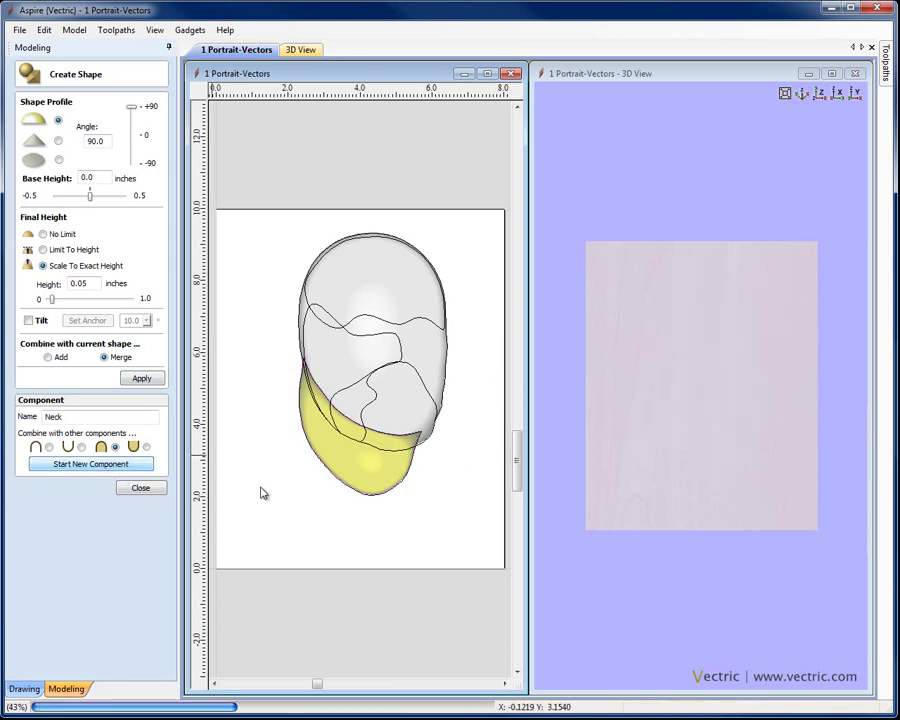
{"action": "left_click", "coordinate": [401, 345]}
{"action": "left_click", "coordinate": [406, 374], "text": "shift"}
{"action": "left_click", "coordinate": [405, 330], "text": "shift"}
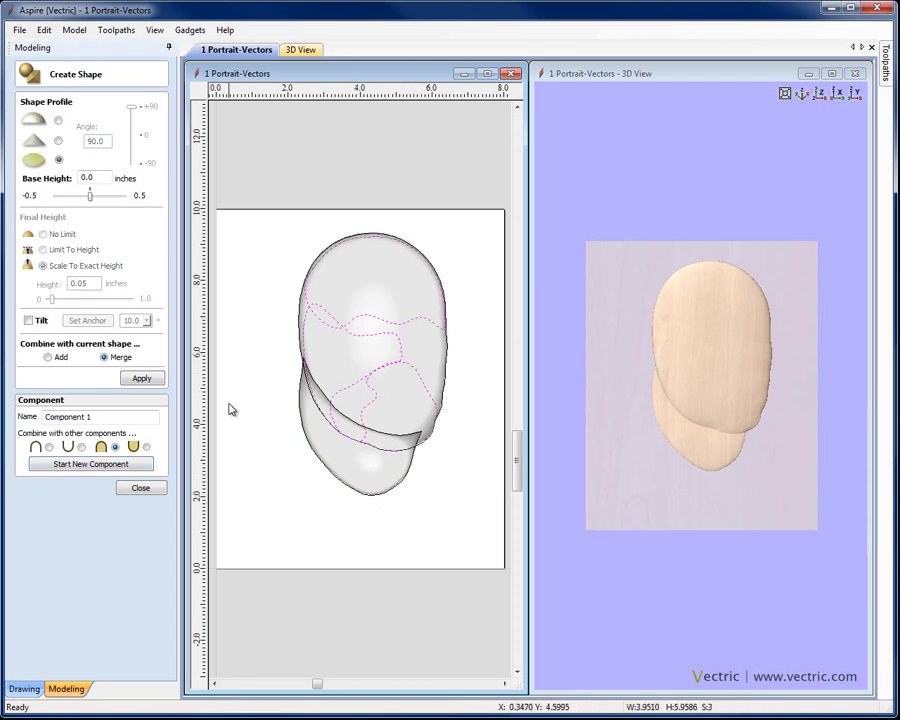
{"action": "left_click_drag", "start_coordinate": [146, 416], "coordinate": [45, 416]}
{"action": "type", "text": "Base Face Shapes 2"}
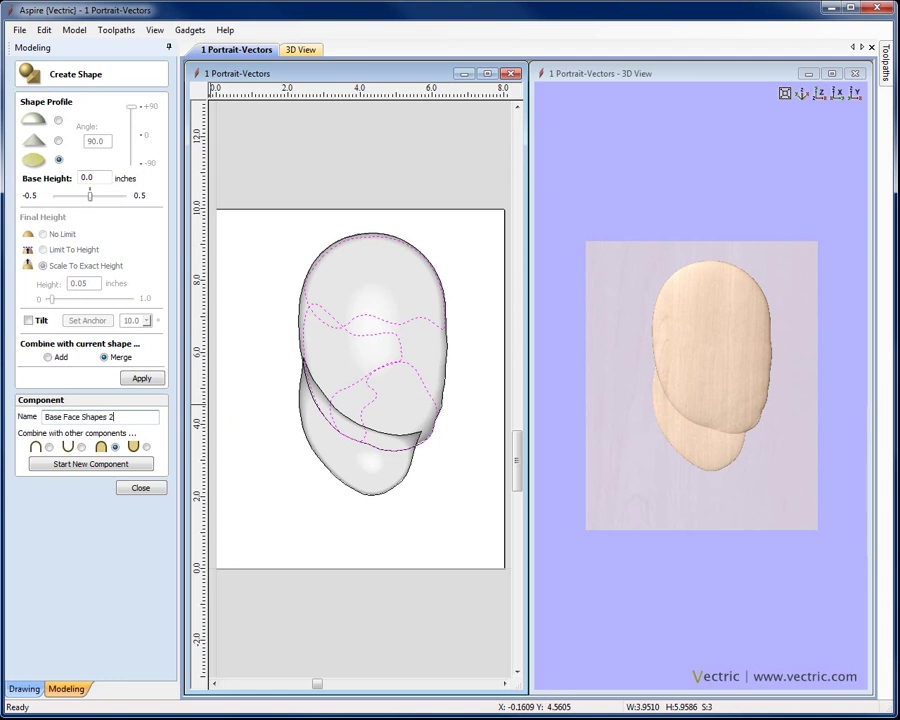
Step: Create the forehead, cheek and chin shapes with a round profile scaled to exactly 0.1 inches, added to the other components
{"action": "left_click", "coordinate": [49, 447]}
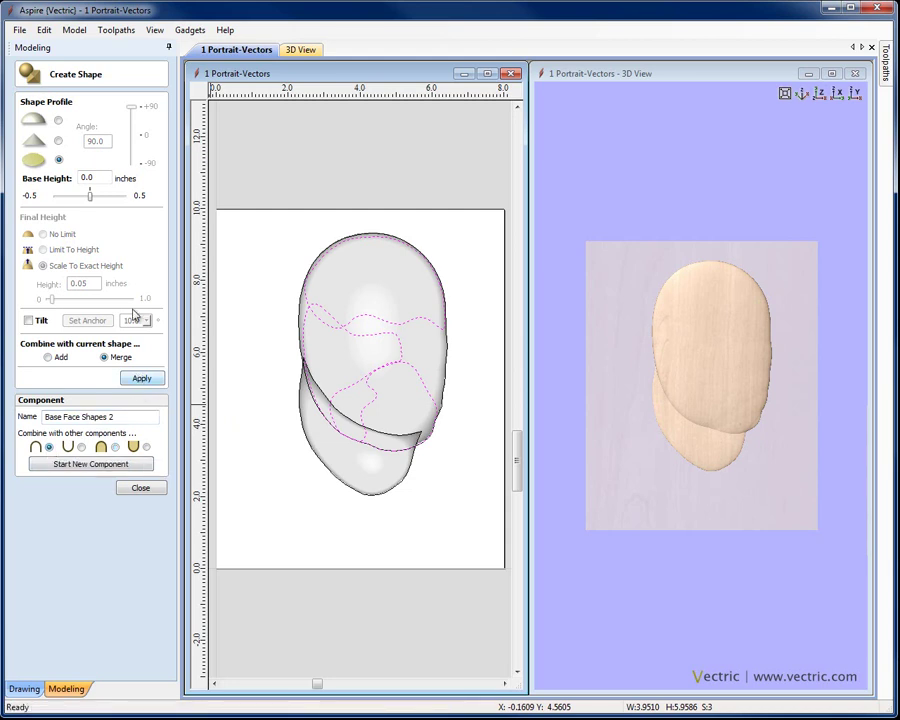
{"action": "left_click", "coordinate": [58, 119]}
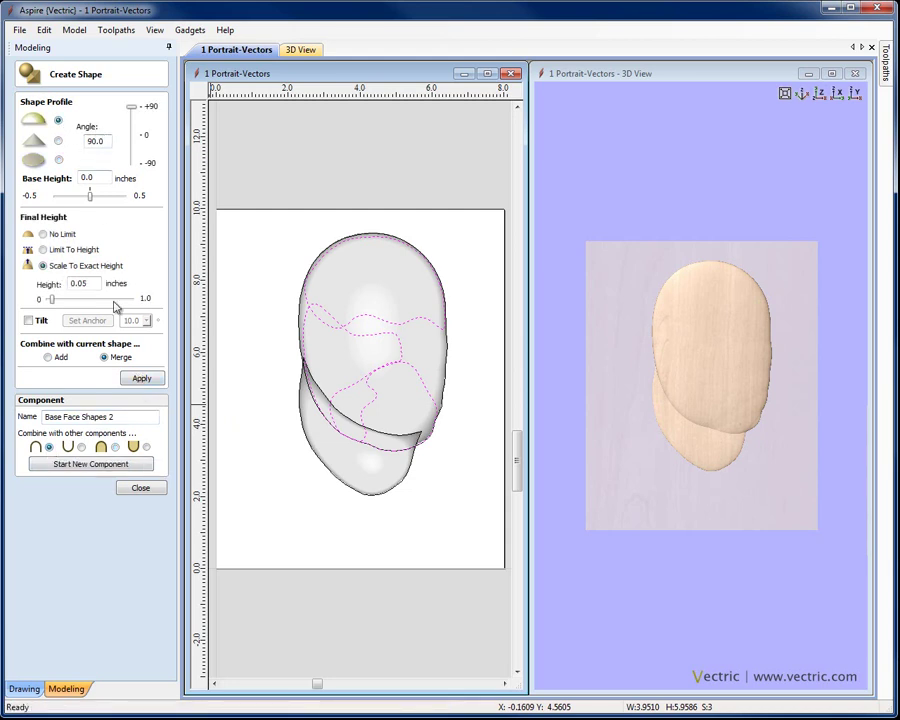
{"action": "left_click_drag", "start_coordinate": [88, 284], "coordinate": [38, 283]}
{"action": "type", "text": "0.1"}
{"action": "left_click", "coordinate": [140, 379]}
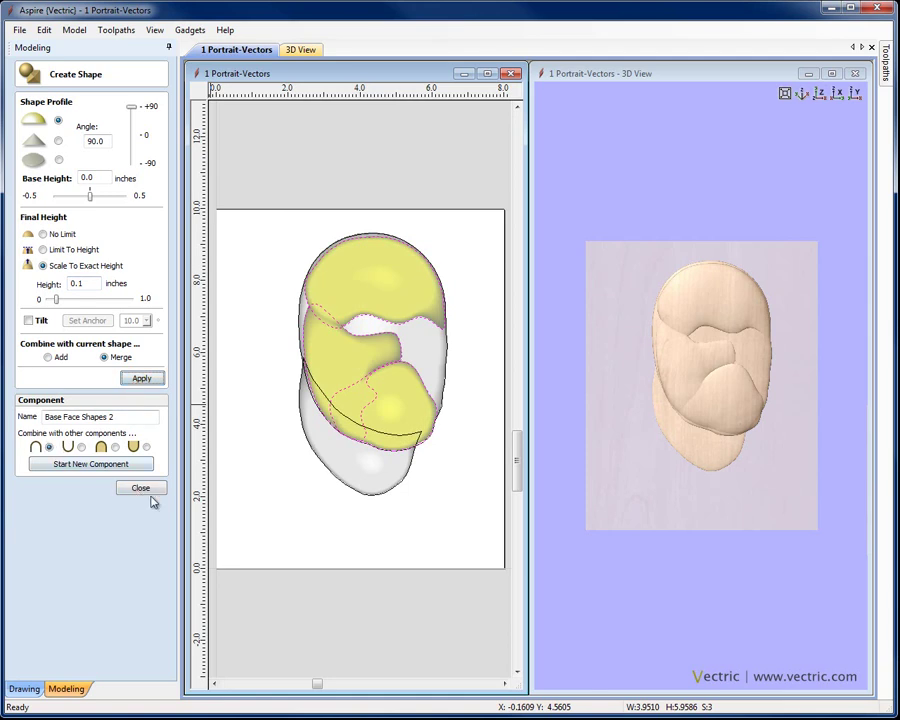
{"action": "left_click", "coordinate": [141, 490]}
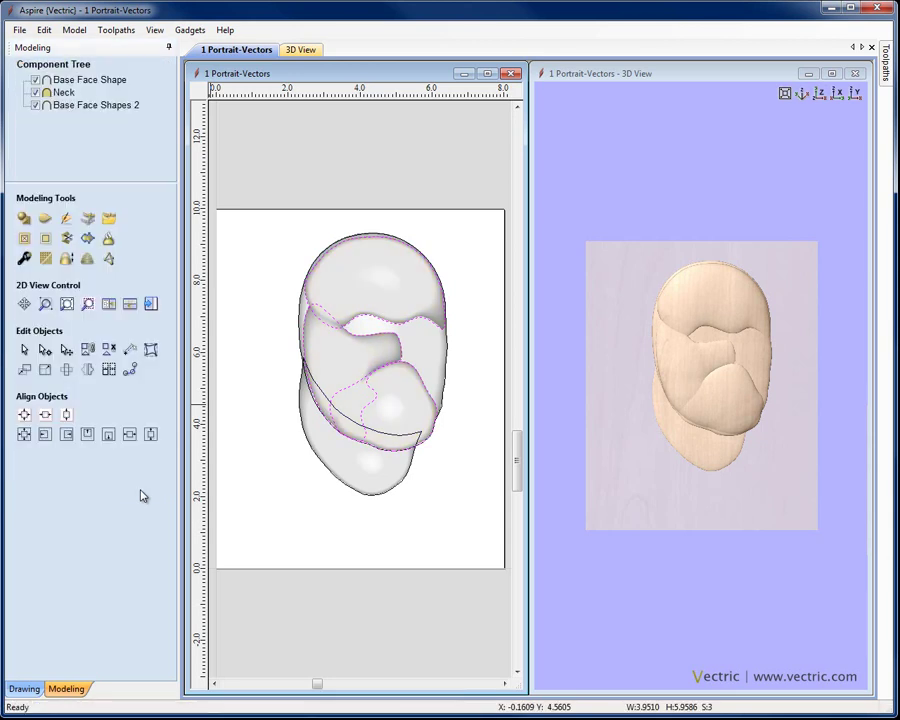
Step: Inspect the combined head, neck and face shapes from several angles in the 3D view
{"action": "left_click", "coordinate": [759, 418]}
{"action": "scroll", "coordinate": [759, 400], "scroll_direction": "up", "scroll_amount": 5}
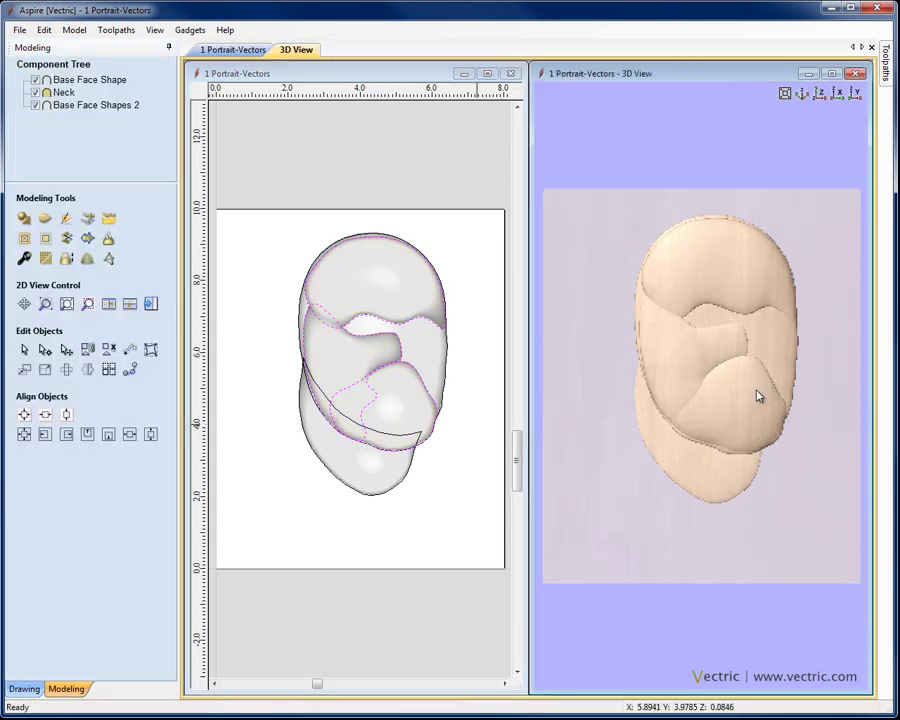
{"action": "left_click_drag", "start_coordinate": [754, 460], "coordinate": [796, 205]}
{"action": "left_click", "coordinate": [820, 92]}
{"action": "scroll", "coordinate": [756, 290], "scroll_direction": "up", "scroll_amount": 3}
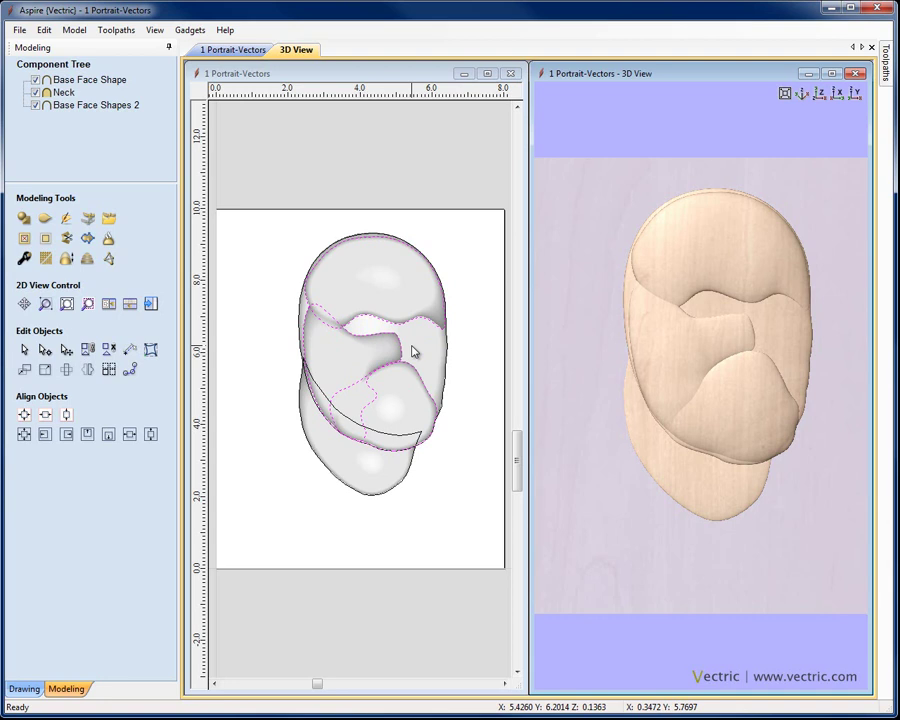
Step: Hide the Base Face Shape, Neck and Base Face Shapes 2 components and deselect the vectors
{"action": "left_click", "coordinate": [36, 79]}
{"action": "left_click", "coordinate": [36, 92]}
{"action": "left_click", "coordinate": [36, 104]}
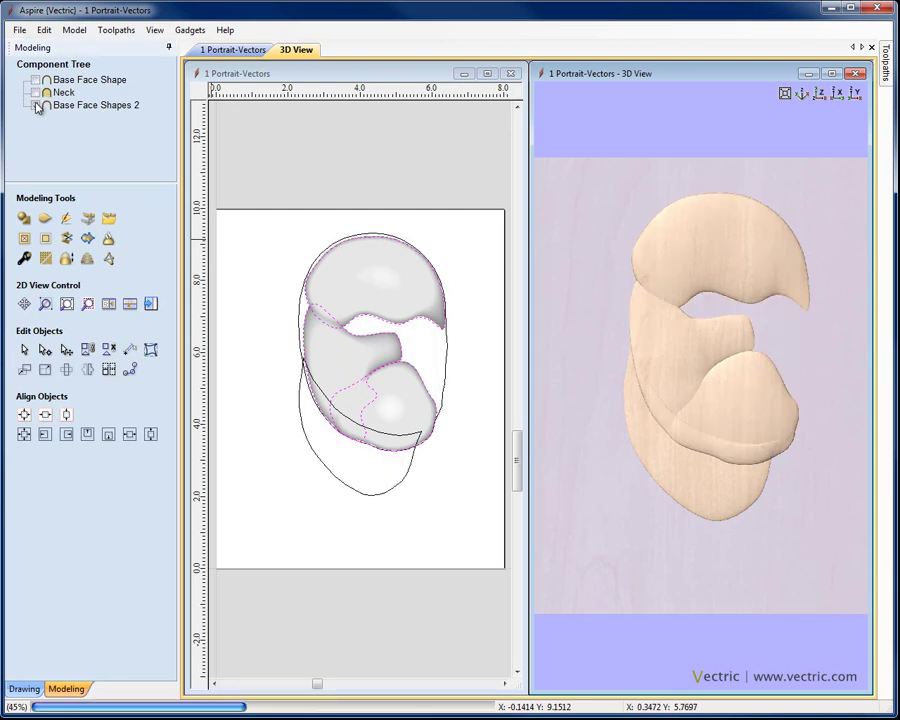
{"action": "left_click", "coordinate": [256, 171]}
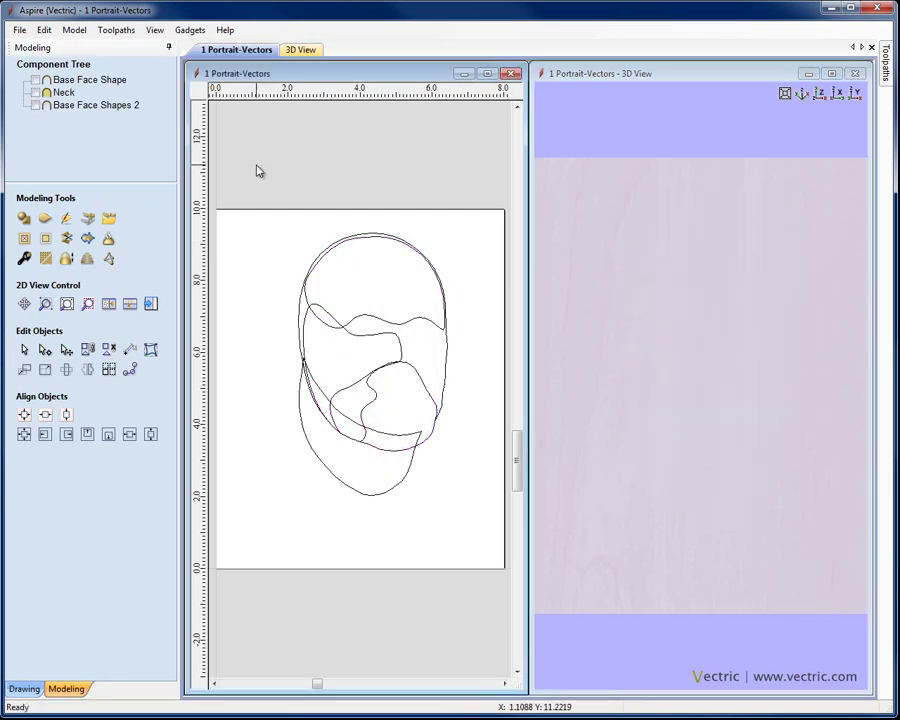
Step: Hide the Base Face Shapes layer, show the Detail Face Shape layer as the active one, and return to the modeling tools
{"action": "left_click", "coordinate": [24, 689]}
{"action": "left_click", "coordinate": [115, 458]}
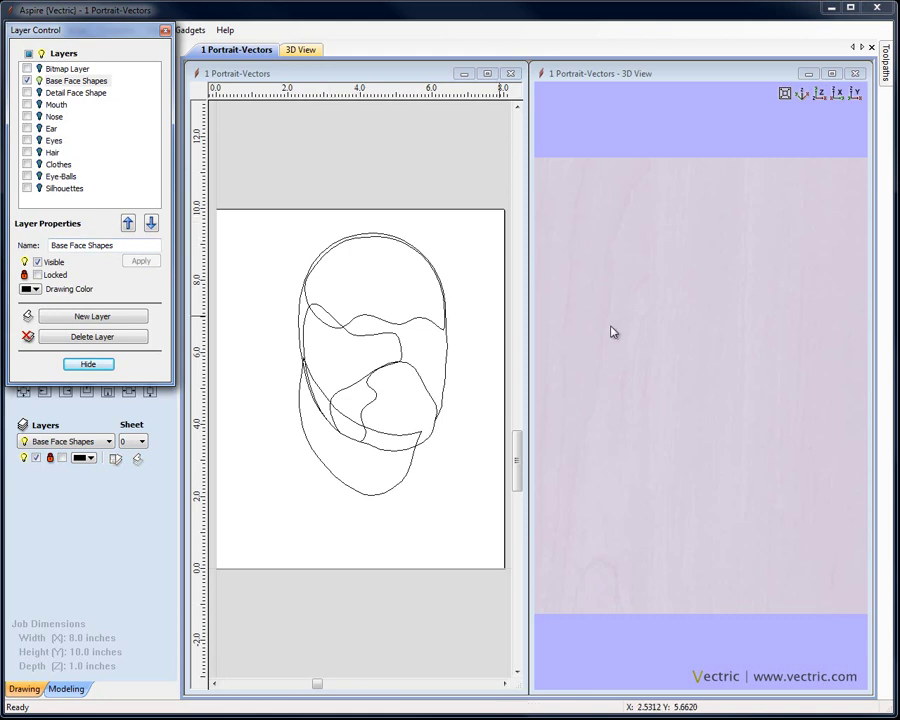
{"action": "left_click_drag", "start_coordinate": [124, 34], "coordinate": [90, 66]}
{"action": "left_click", "coordinate": [28, 98]}
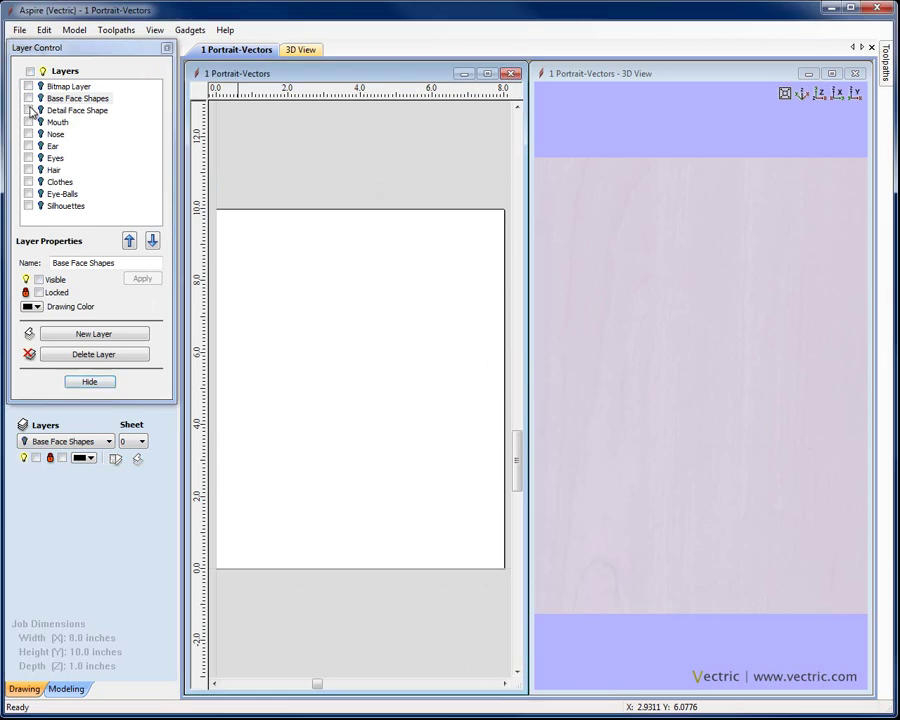
{"action": "left_click", "coordinate": [28, 110]}
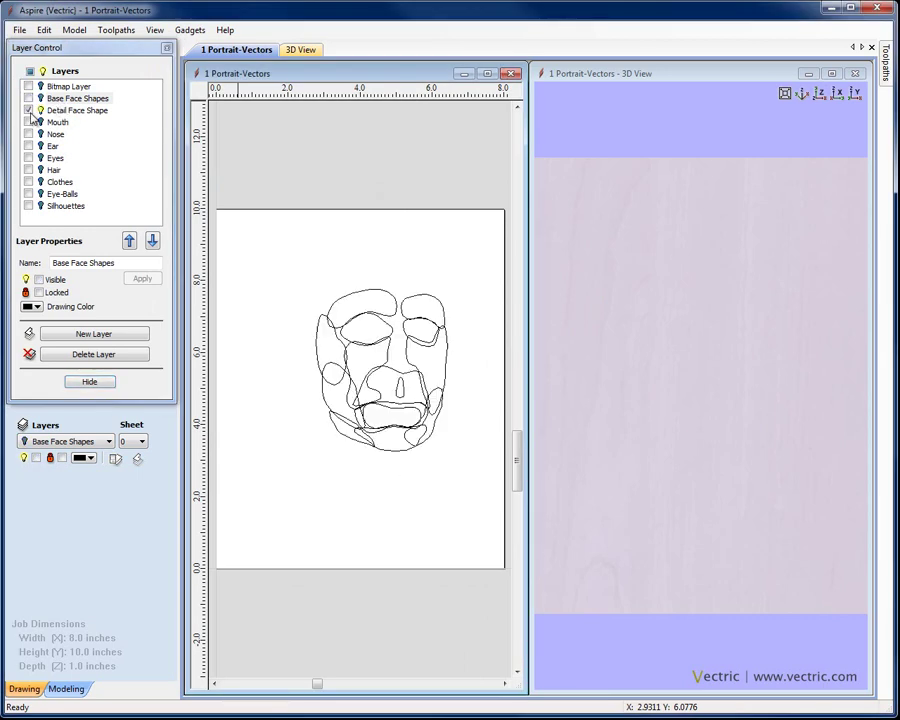
{"action": "left_click", "coordinate": [57, 111]}
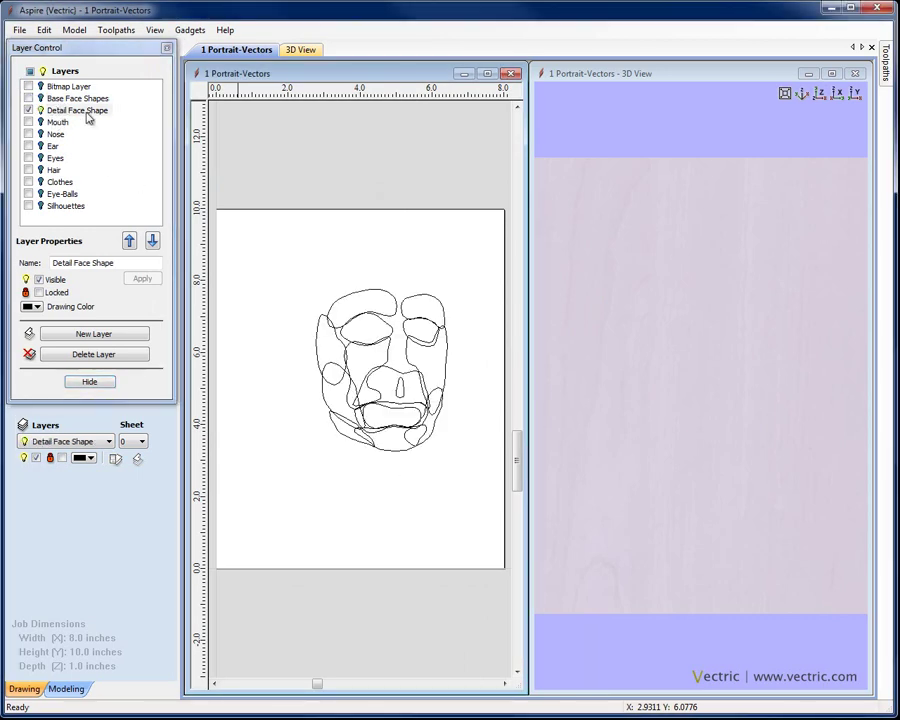
{"action": "left_click", "coordinate": [87, 383]}
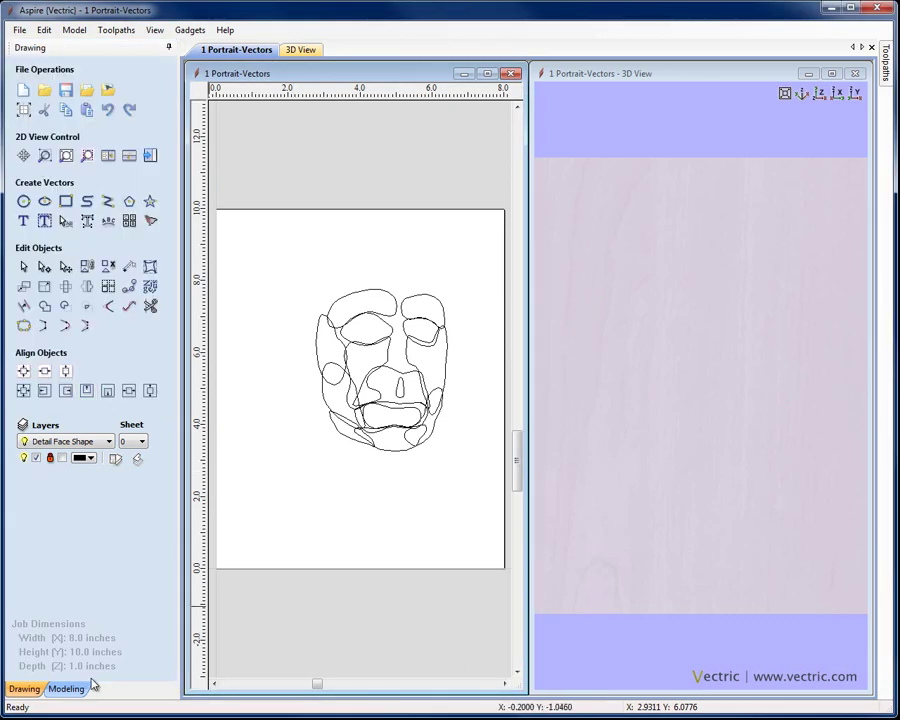
{"action": "left_click", "coordinate": [86, 688]}
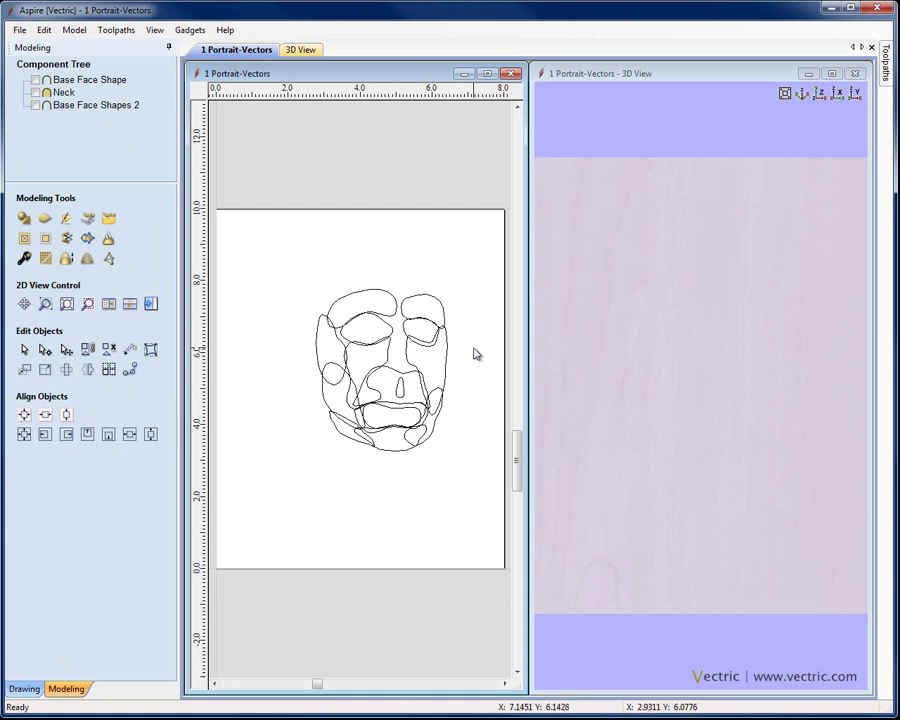
Step: Select all detail face vectors except the two eye sockets, the groove under the nose and both mouth outlines
{"action": "scroll", "coordinate": [474, 353], "scroll_direction": "up", "scroll_amount": 2}
{"action": "scroll", "coordinate": [410, 358], "scroll_direction": "down", "scroll_amount": 1}
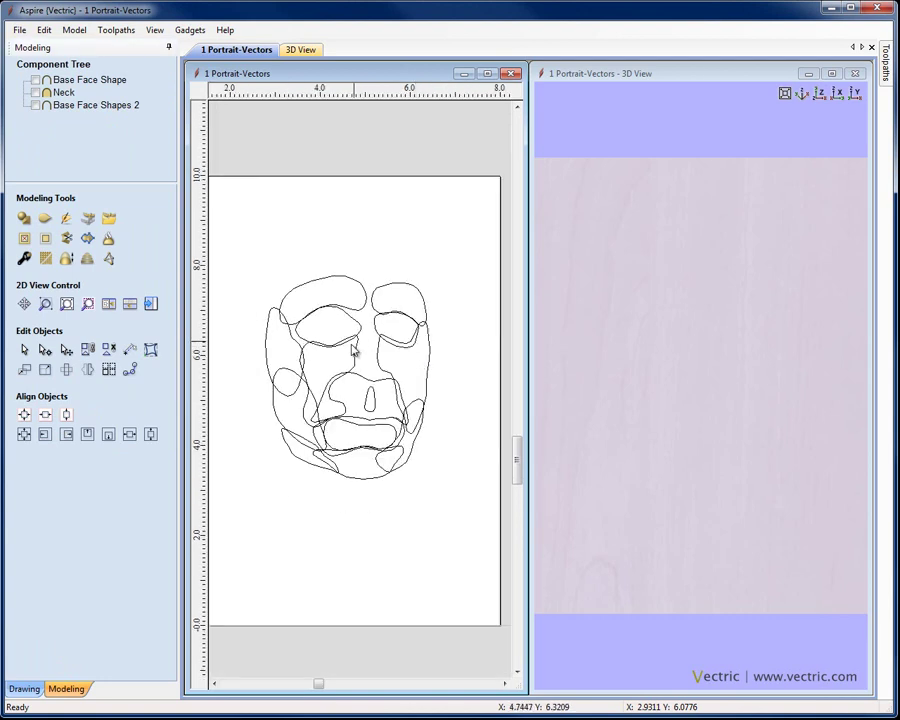
{"action": "scroll", "coordinate": [350, 350], "scroll_direction": "up", "scroll_amount": 1}
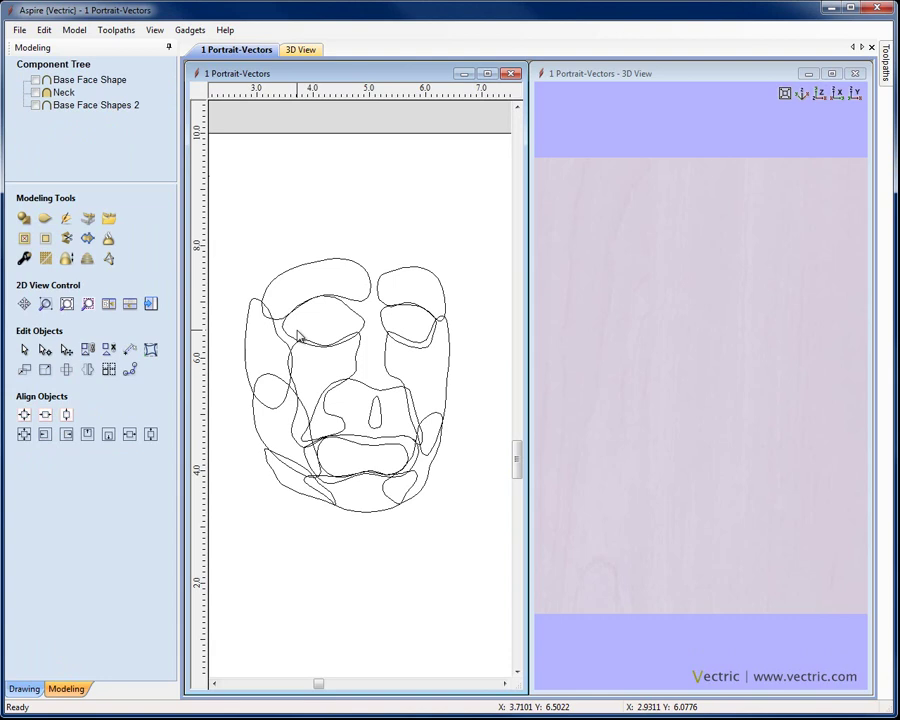
{"action": "mouse_move", "coordinate": [237, 229]}
{"action": "left_mouse_down"}
{"action": "mouse_move", "coordinate": [476, 588]}
{"action": "mouse_move", "coordinate": [470, 545]}
{"action": "left_mouse_up"}
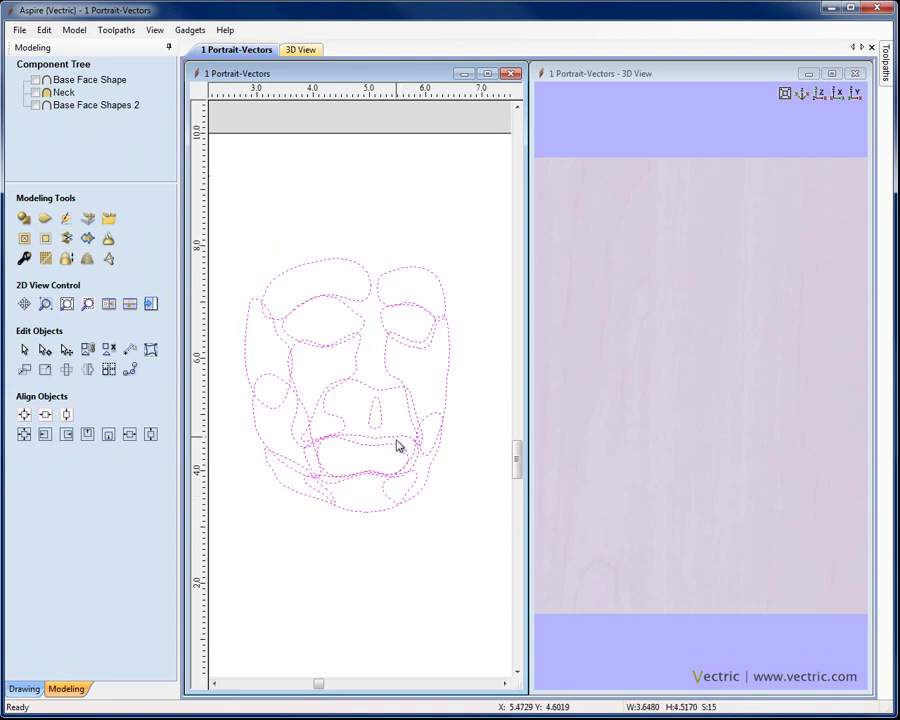
{"action": "left_click", "coordinate": [410, 464], "text": "shift"}
{"action": "left_click", "coordinate": [415, 455], "text": "shift"}
{"action": "left_click", "coordinate": [381, 412], "text": "shift"}
{"action": "left_click", "coordinate": [362, 321], "text": "shift"}
{"action": "left_click", "coordinate": [384, 326], "text": "shift"}
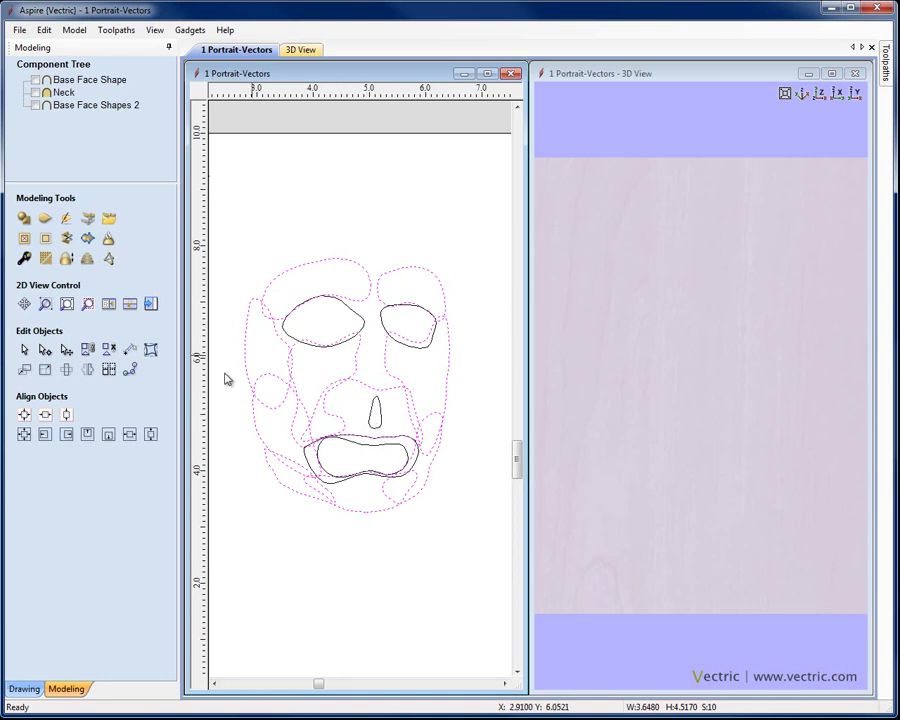
Step: Create merged shapes from the selected vectors with a 90° round profile scaled to an exact height of 0.1 inches
{"action": "left_click", "coordinate": [24, 218]}
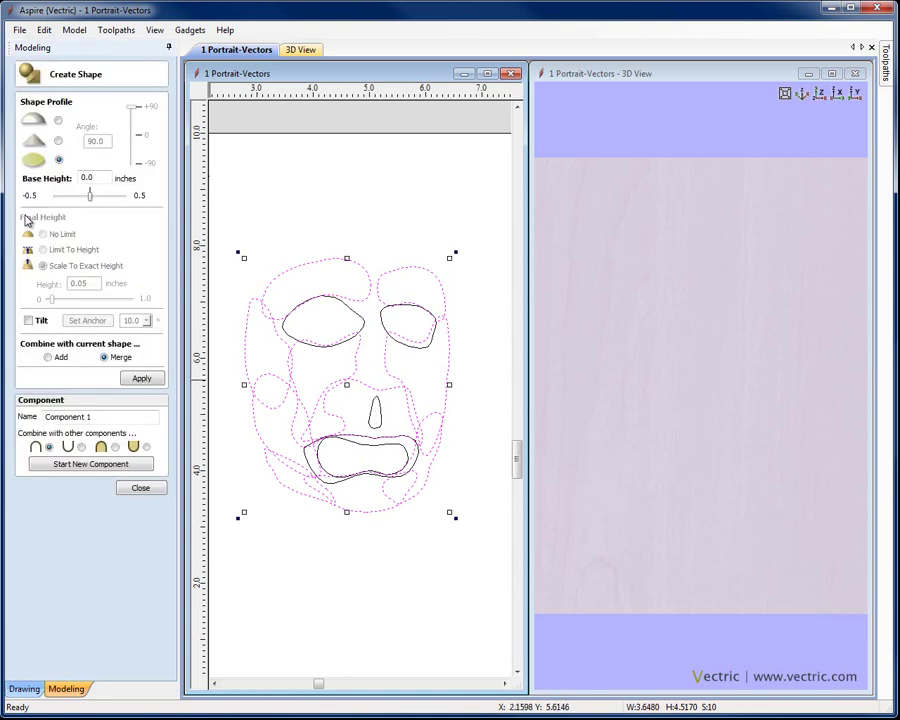
{"action": "left_click", "coordinate": [58, 121]}
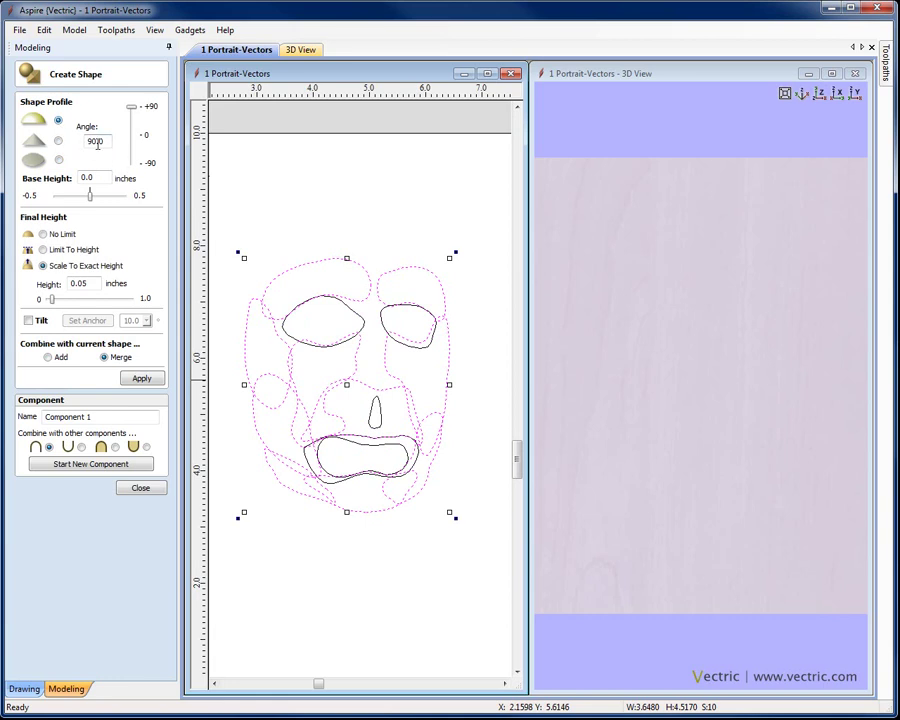
{"action": "key", "text": "Tab"}
{"action": "key", "text": "BackSpace"}
{"action": "type", "text": "0.1"}
{"action": "left_click", "coordinate": [138, 379]}
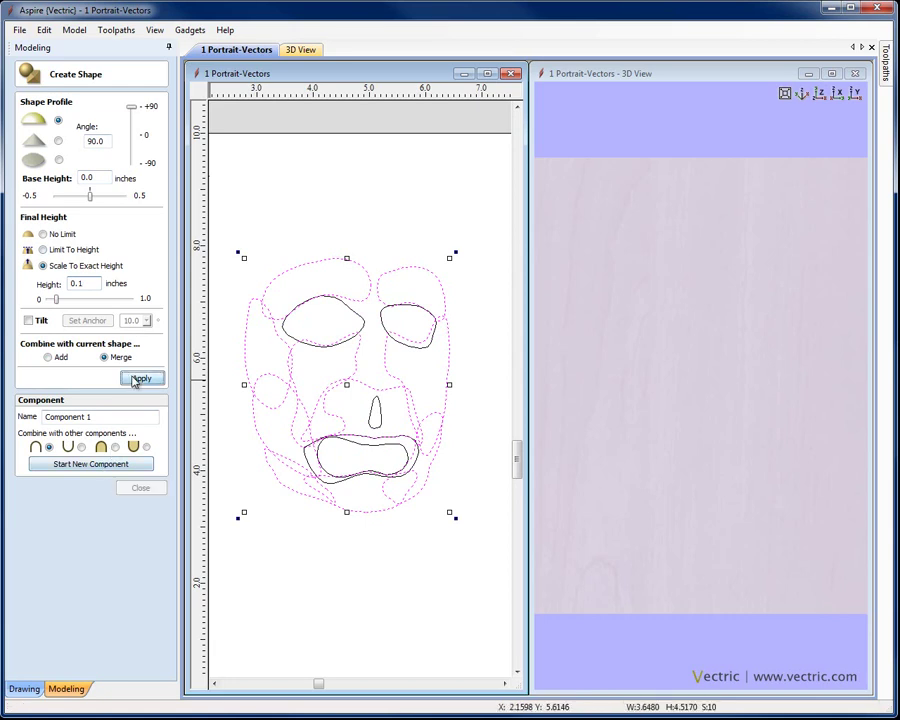
Step: Name the new component Detail Face Shapes, reapply the shape and deselect the vectors
{"action": "left_click", "coordinate": [111, 418]}
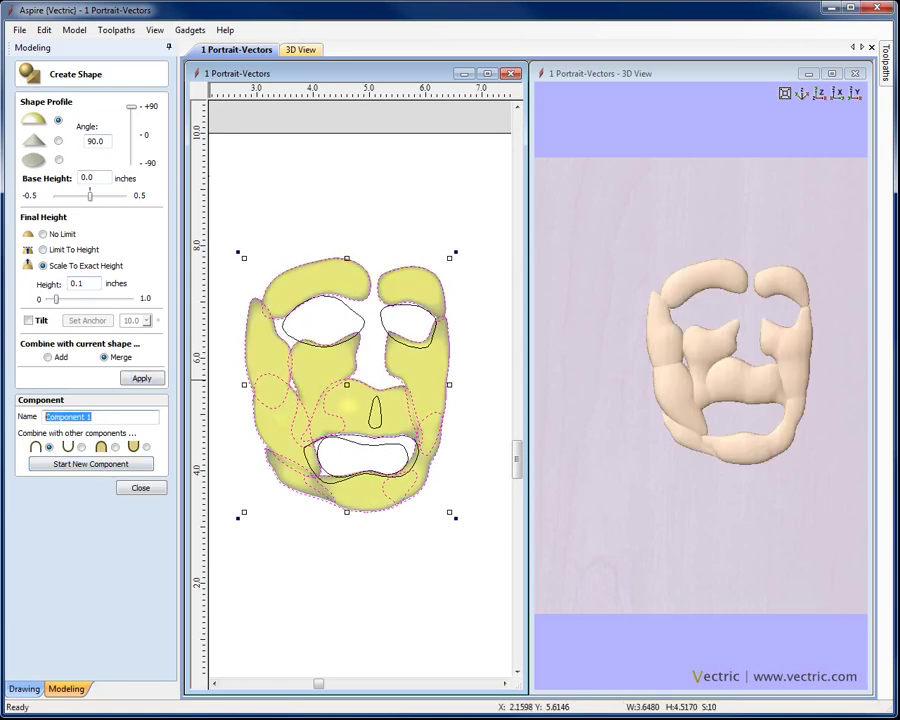
{"action": "type", "text": "Detail Face Shapes"}
{"action": "left_click", "coordinate": [140, 379]}
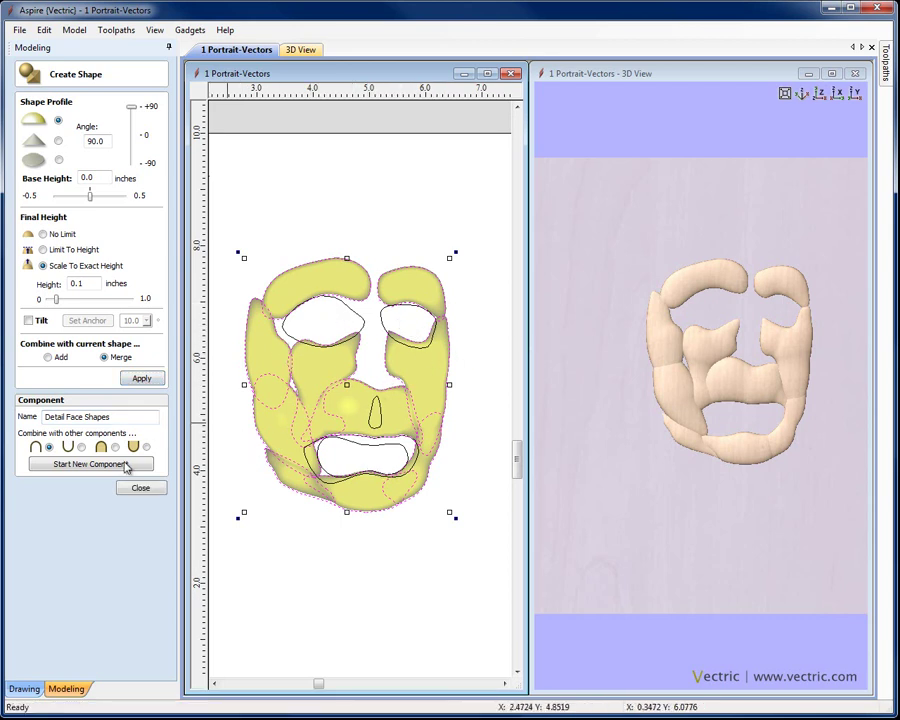
{"action": "left_click", "coordinate": [350, 392]}
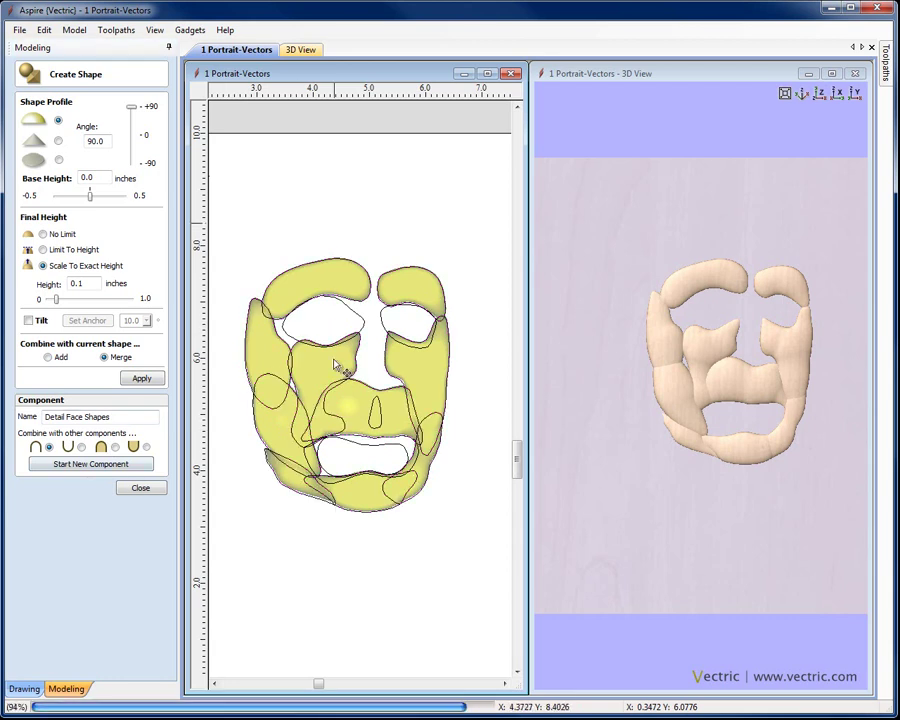
Step: Carve the groove under the nose by adding a round profile at -30° with no height limit to the current shape
{"action": "left_click", "coordinate": [375, 412]}
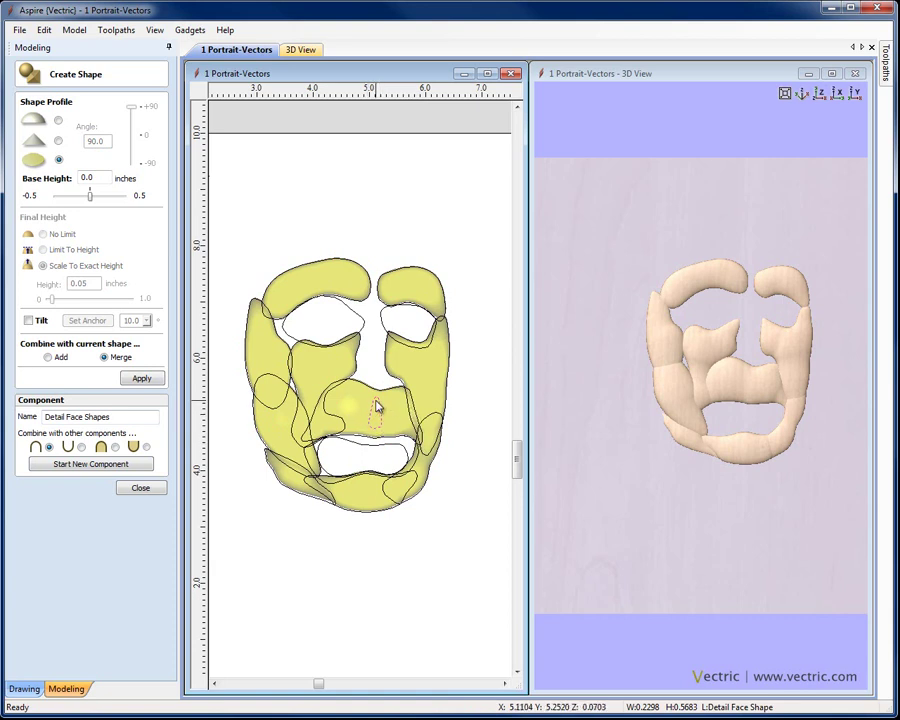
{"action": "left_click", "coordinate": [58, 121]}
{"action": "double_click", "coordinate": [100, 141]}
{"action": "type", "text": "30"}
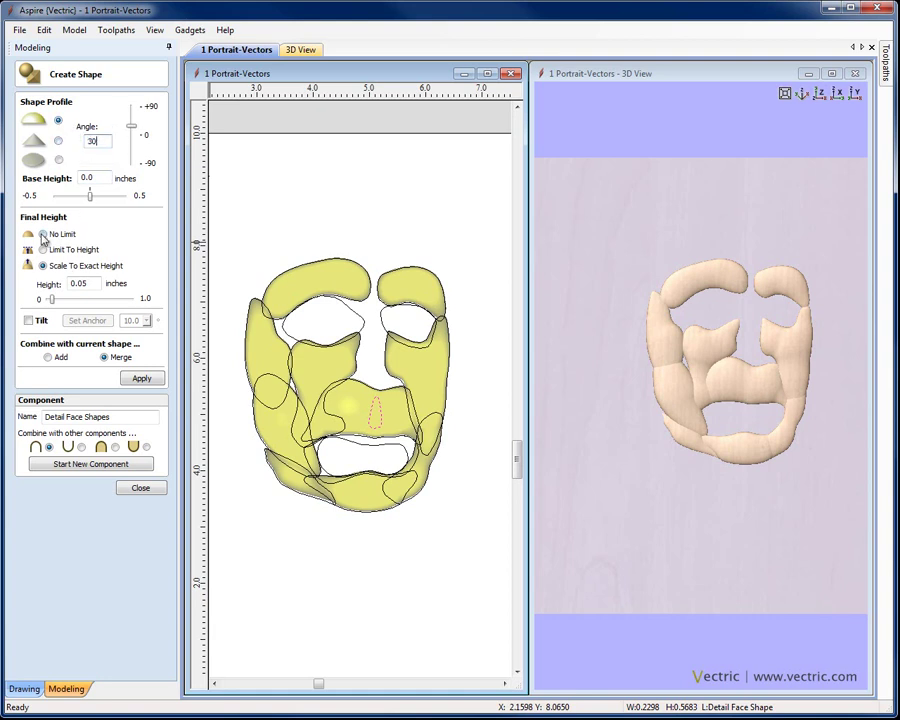
{"action": "left_click", "coordinate": [43, 235]}
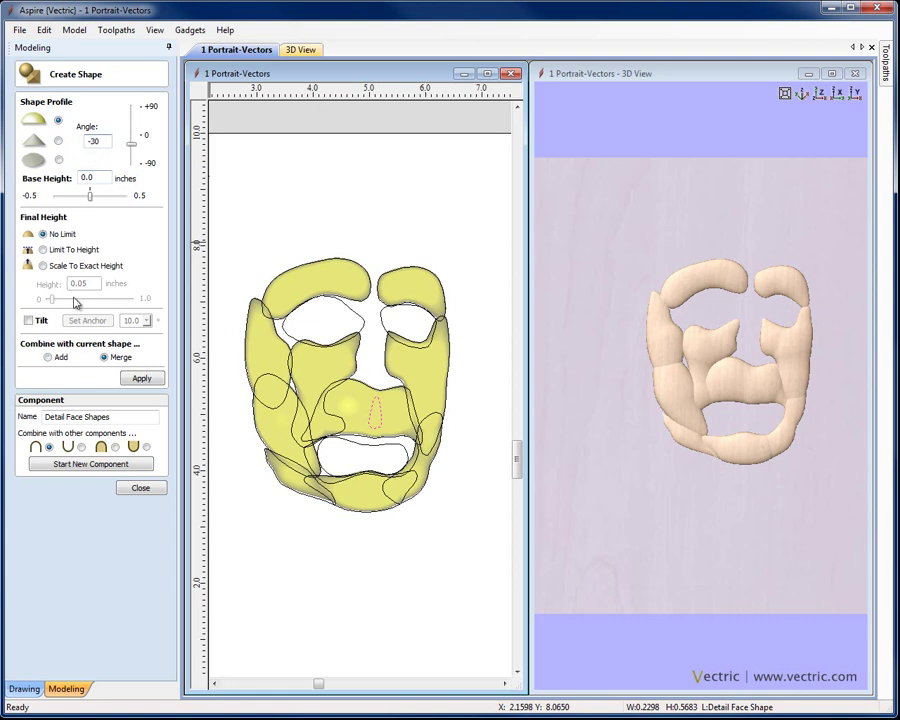
{"action": "left_click", "coordinate": [760, 428]}
{"action": "scroll", "coordinate": [755, 394], "scroll_direction": "up", "scroll_amount": 6}
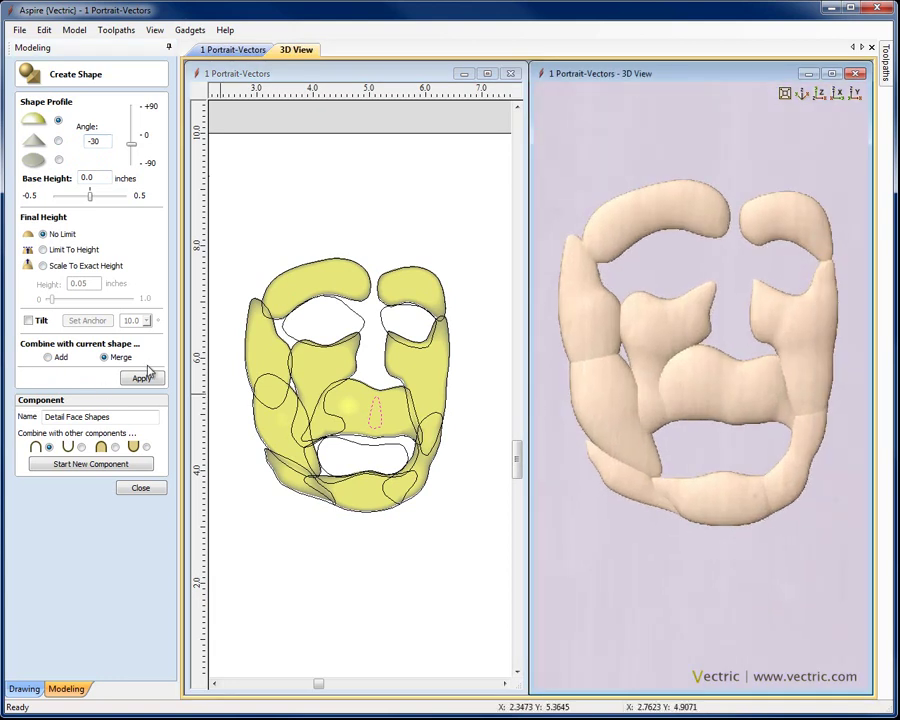
{"action": "left_click", "coordinate": [47, 357]}
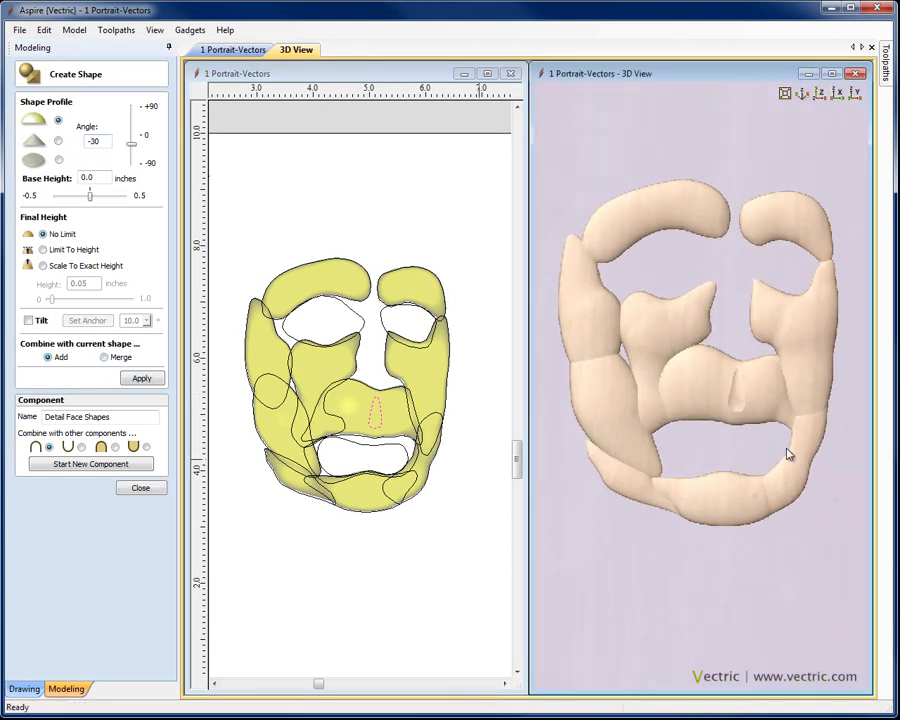
{"action": "left_click_drag", "start_coordinate": [777, 438], "coordinate": [726, 388]}
{"action": "left_click_drag", "start_coordinate": [743, 486], "coordinate": [727, 388]}
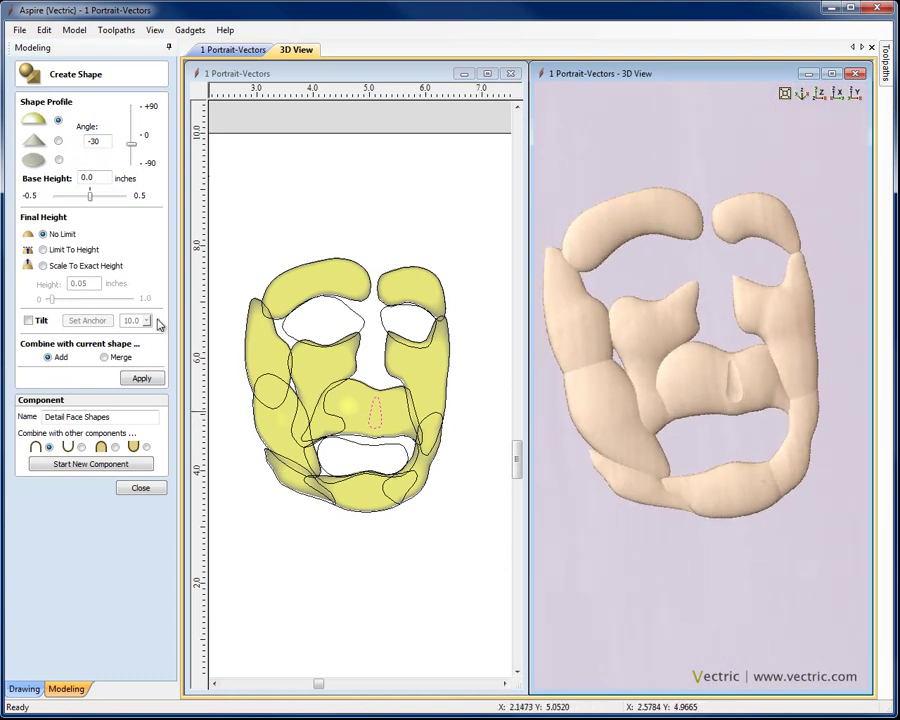
Step: Create both eye-socket shapes with a round profile scaled to exactly 0.02 inches, merged with the current shape
{"action": "left_click", "coordinate": [384, 315]}
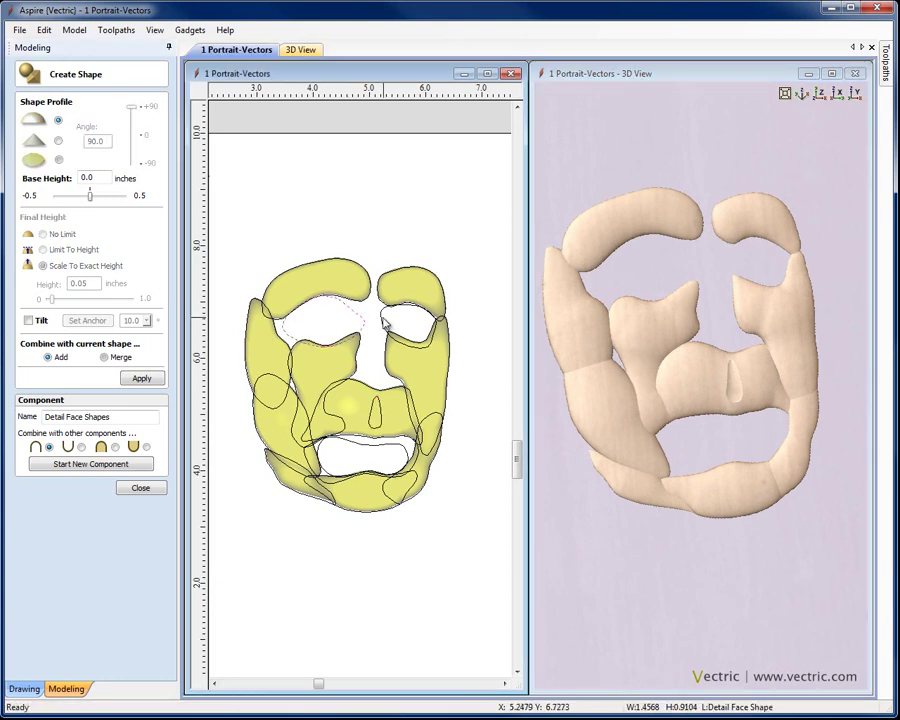
{"action": "left_click", "coordinate": [384, 315], "text": "shift"}
{"action": "left_click", "coordinate": [58, 120]}
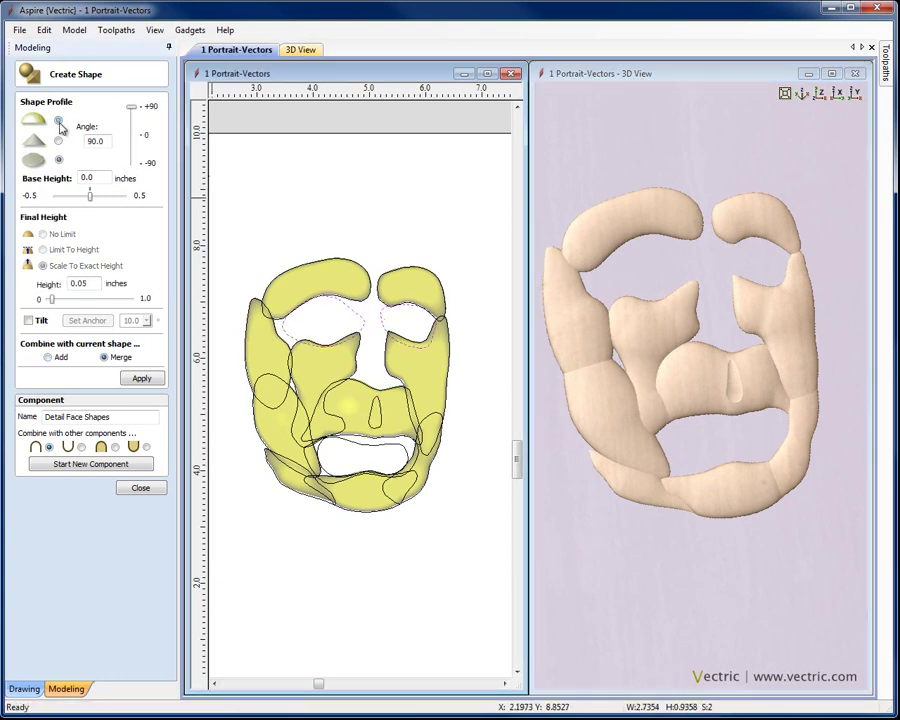
{"action": "double_click", "coordinate": [97, 283]}
{"action": "type", "text": "0"}
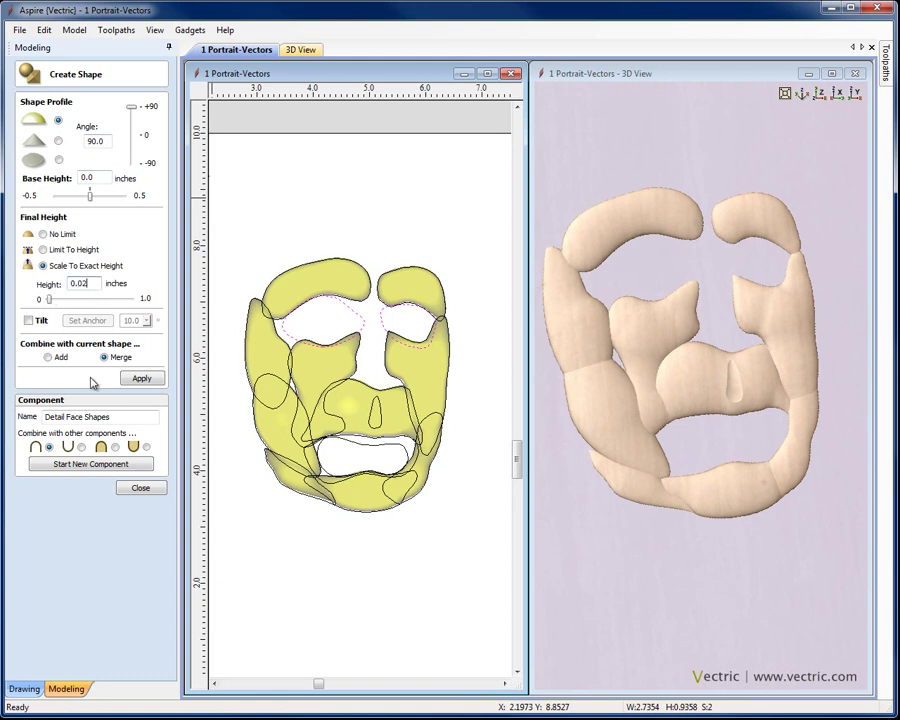
{"action": "left_click", "coordinate": [137, 378]}
{"action": "left_click", "coordinate": [141, 378]}
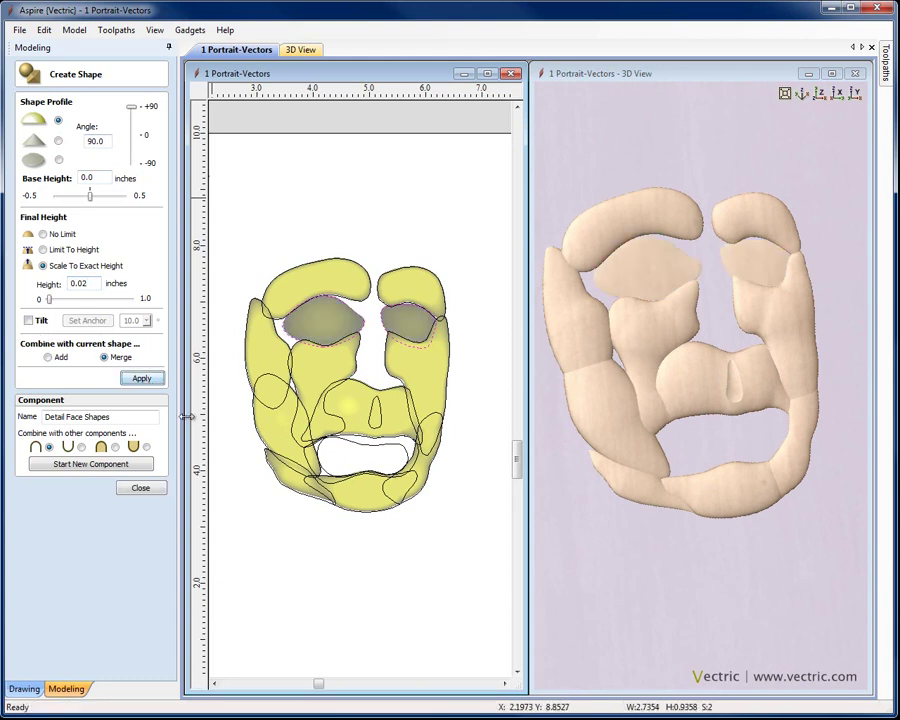
Step: Create the outer mouth shape with a round profile scaled to exactly 0.12 inches, merged with the current shape
{"action": "left_click", "coordinate": [418, 462]}
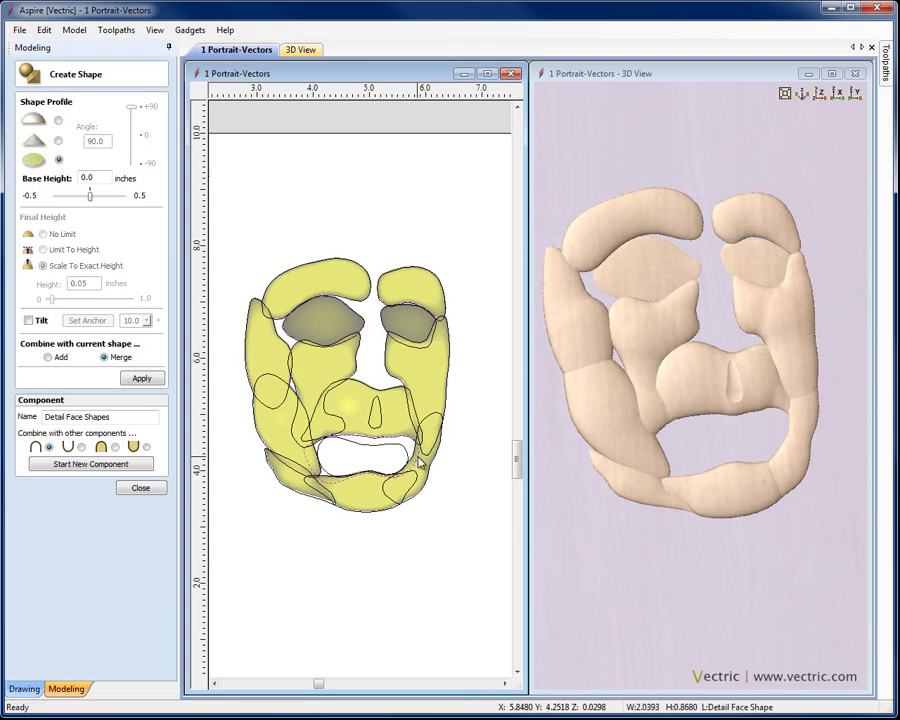
{"action": "left_click", "coordinate": [59, 121]}
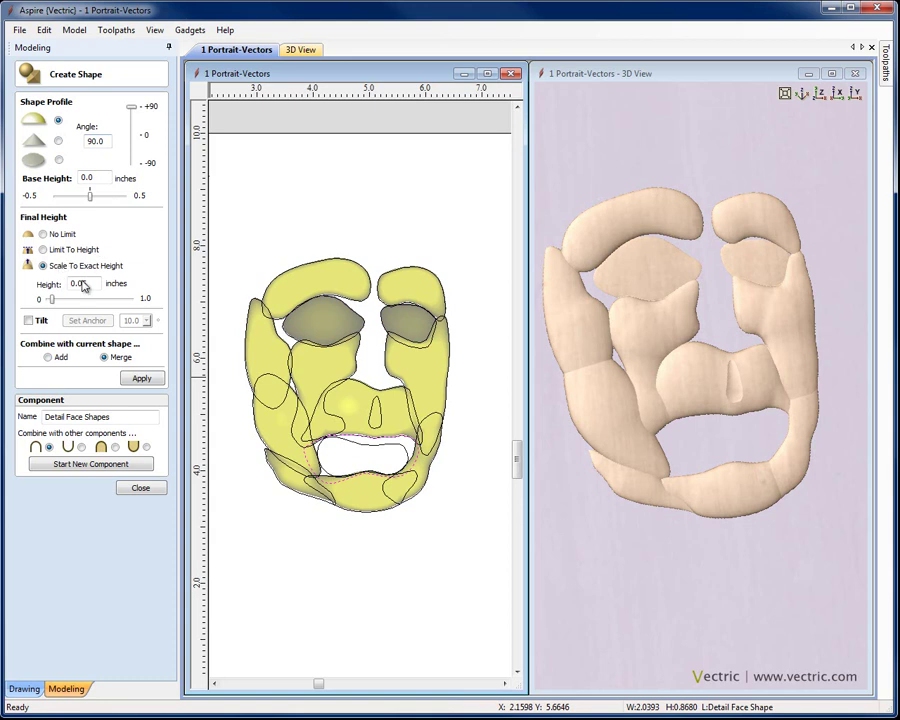
{"action": "left_click_drag", "start_coordinate": [92, 284], "coordinate": [42, 284]}
{"action": "type", "text": "0"}
{"action": "left_click", "coordinate": [141, 379]}
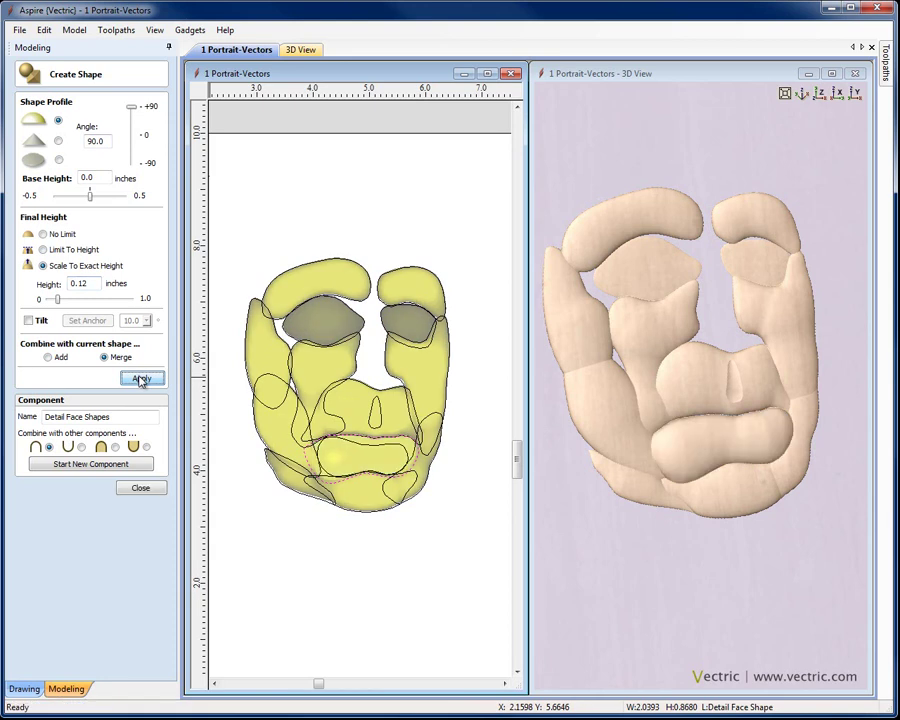
Step: Add the inner mouth outline to the current shape as a round profile scaled to exactly 0.02 inches, and finish shape creation
{"action": "left_click", "coordinate": [377, 452]}
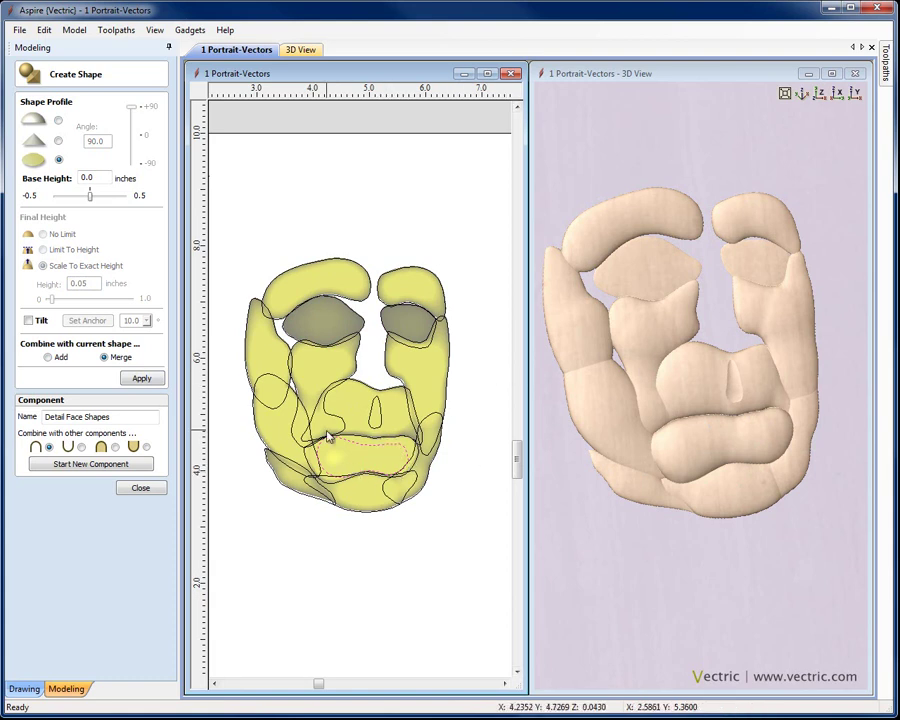
{"action": "left_click", "coordinate": [56, 119]}
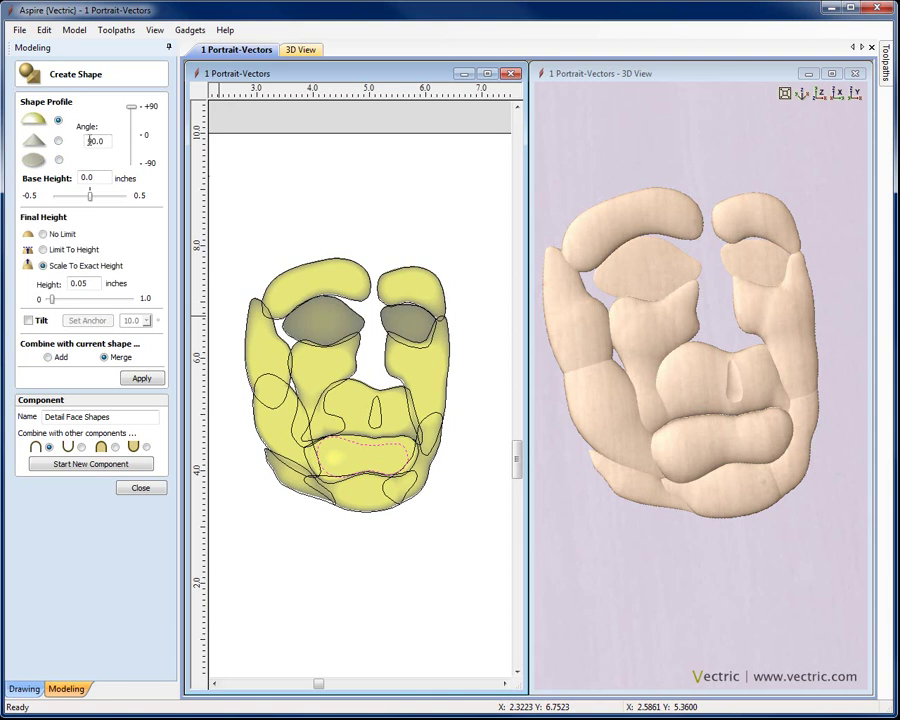
{"action": "left_click", "coordinate": [47, 357]}
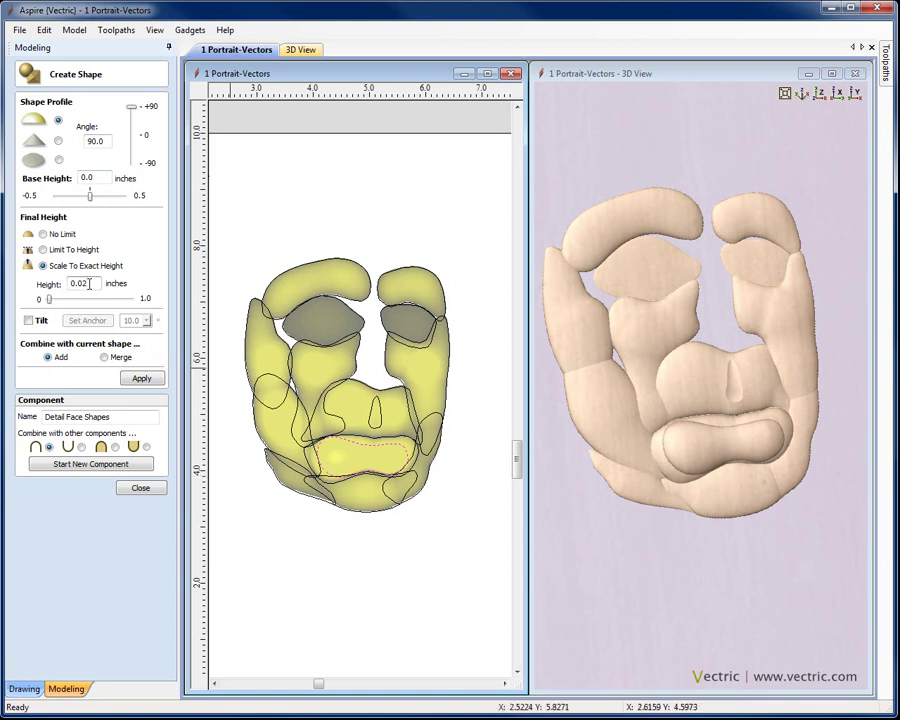
{"action": "key", "text": "Return"}
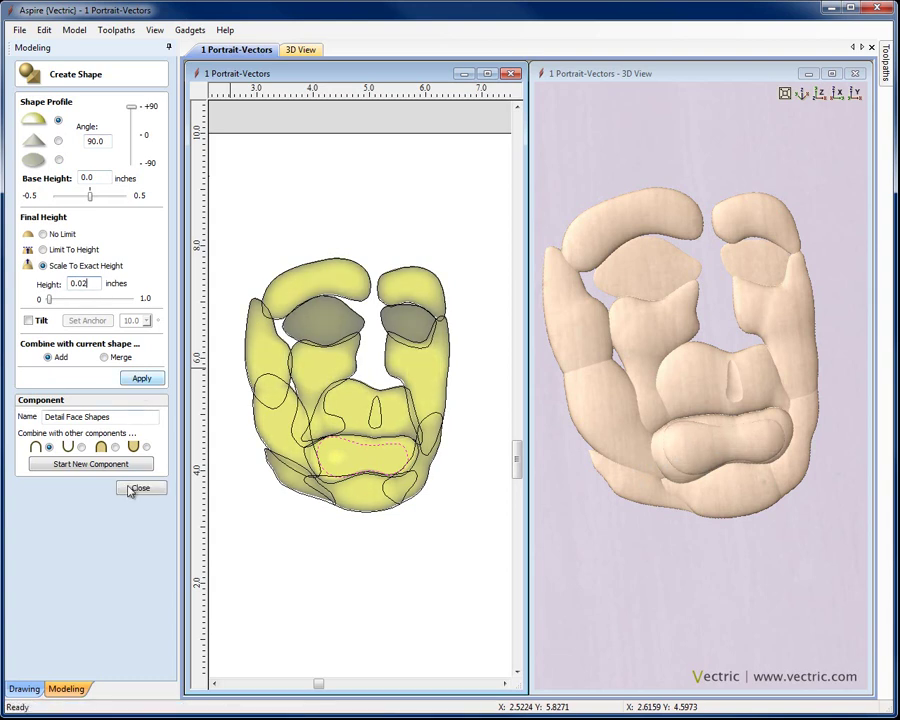
{"action": "left_click", "coordinate": [132, 488]}
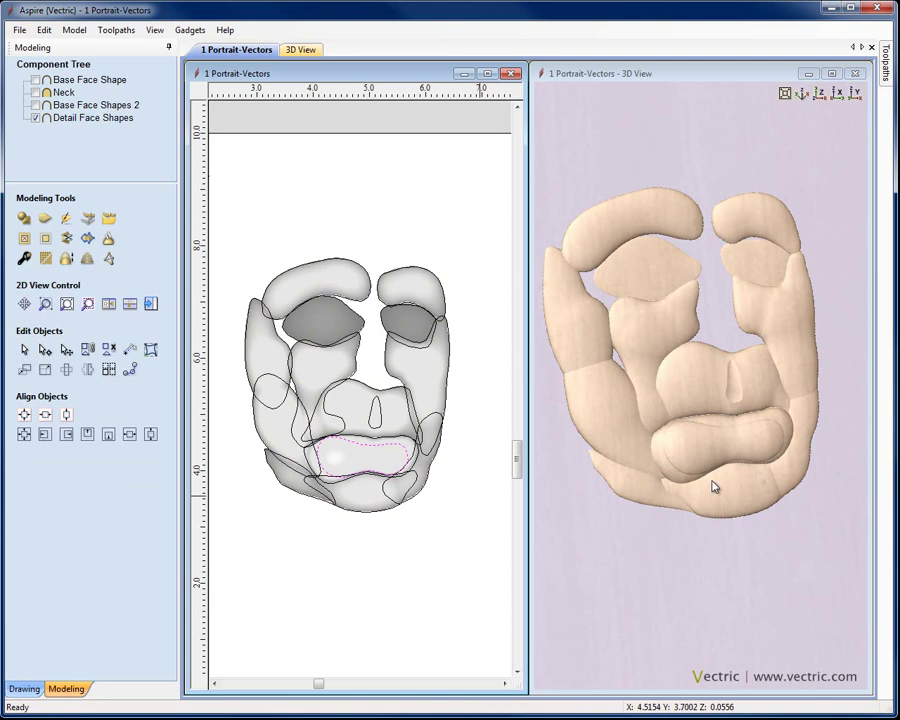
Step: Hide the Detail Face Shapes component and the Detail Face Shape layer, and show the Mouth layer's vectors
{"action": "left_click_drag", "start_coordinate": [715, 484], "coordinate": [690, 450]}
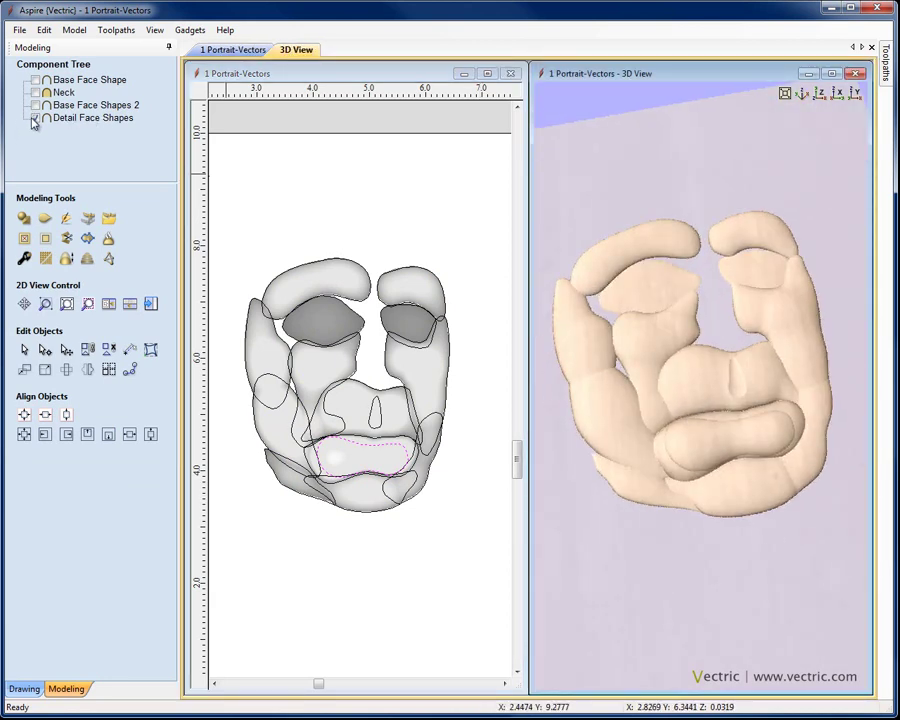
{"action": "left_click", "coordinate": [36, 119]}
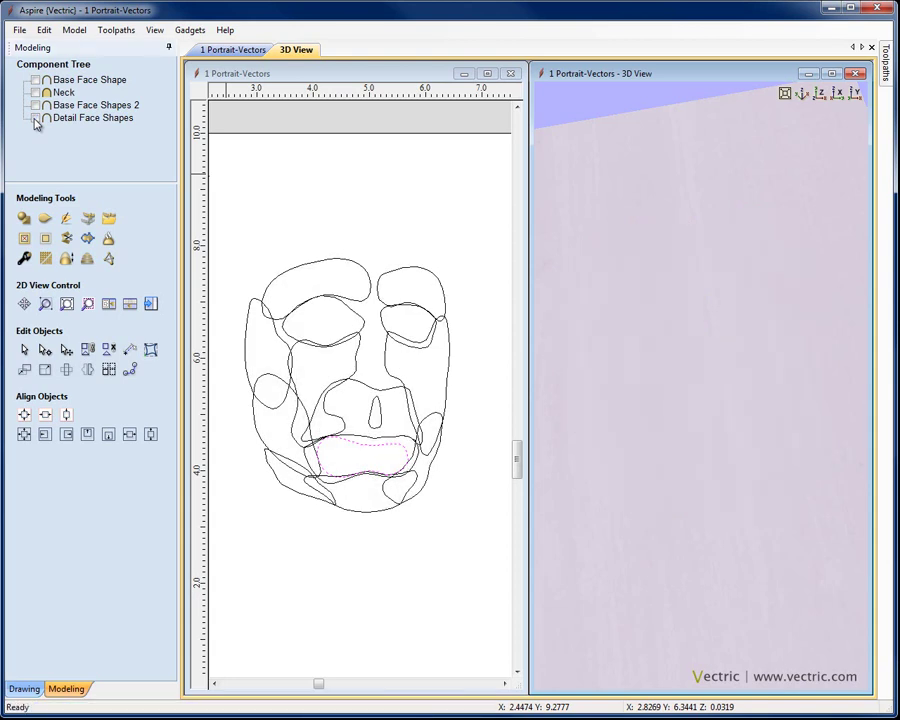
{"action": "left_click", "coordinate": [24, 689]}
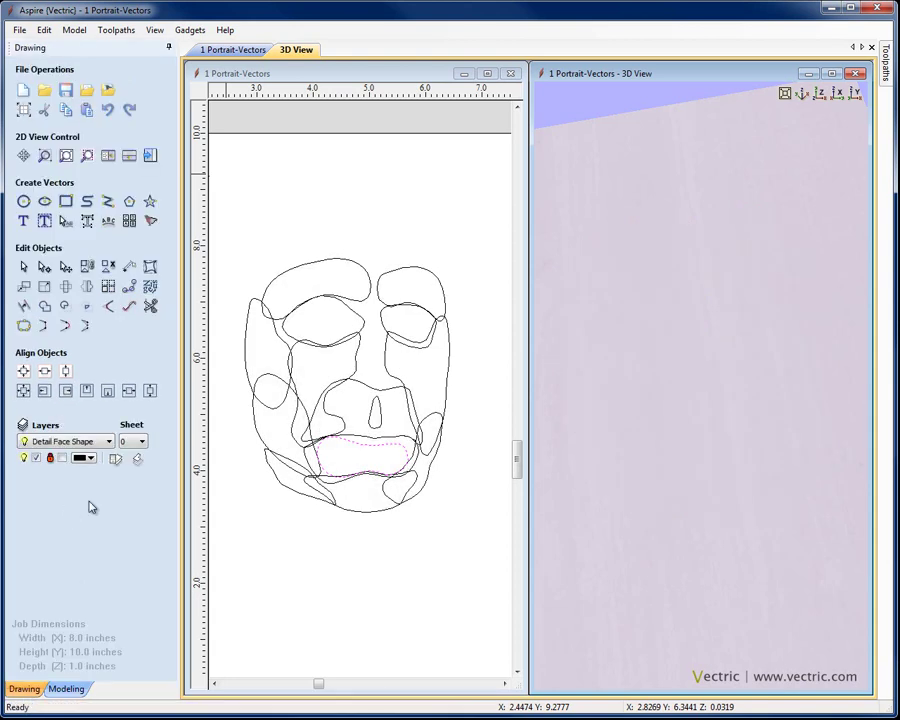
{"action": "left_click", "coordinate": [115, 458]}
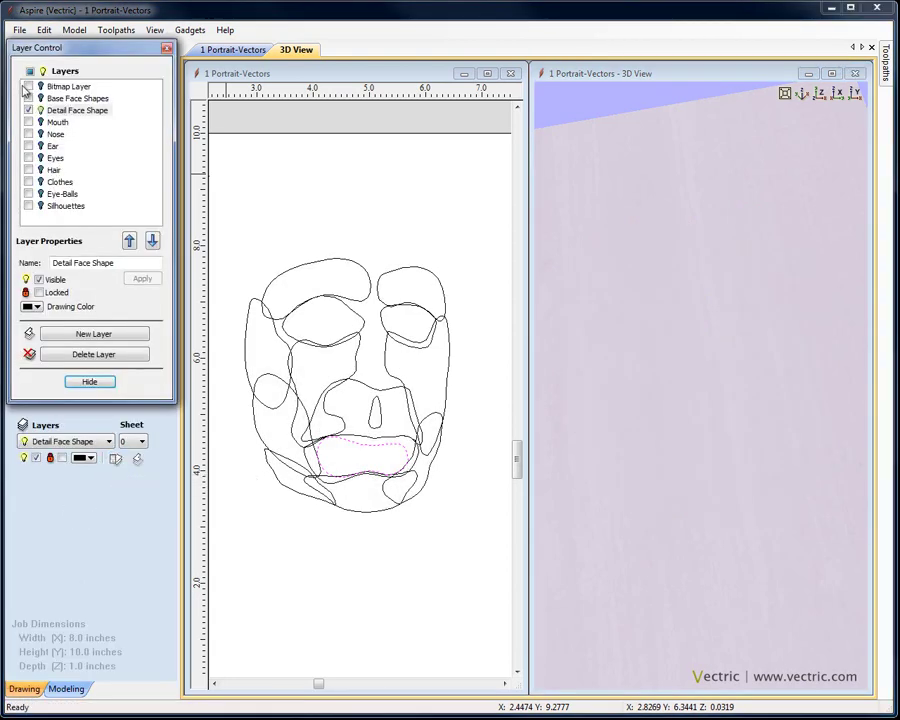
{"action": "left_click", "coordinate": [29, 110]}
{"action": "left_click", "coordinate": [29, 122]}
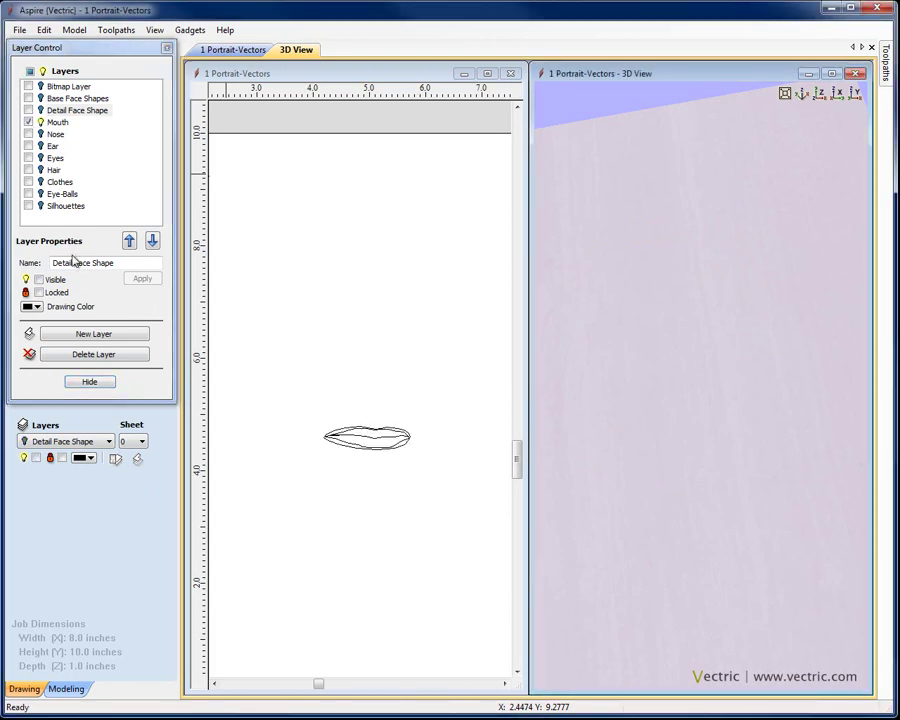
{"action": "left_click", "coordinate": [110, 385]}
{"action": "scroll", "coordinate": [382, 418], "scroll_direction": "up", "scroll_amount": 4}
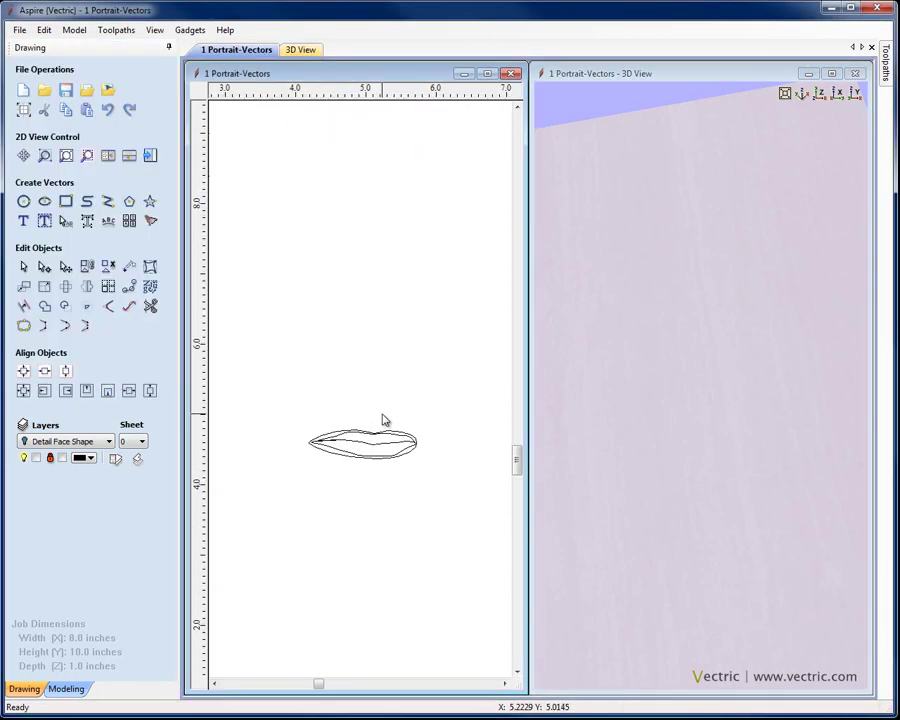
{"action": "left_click", "coordinate": [818, 92]}
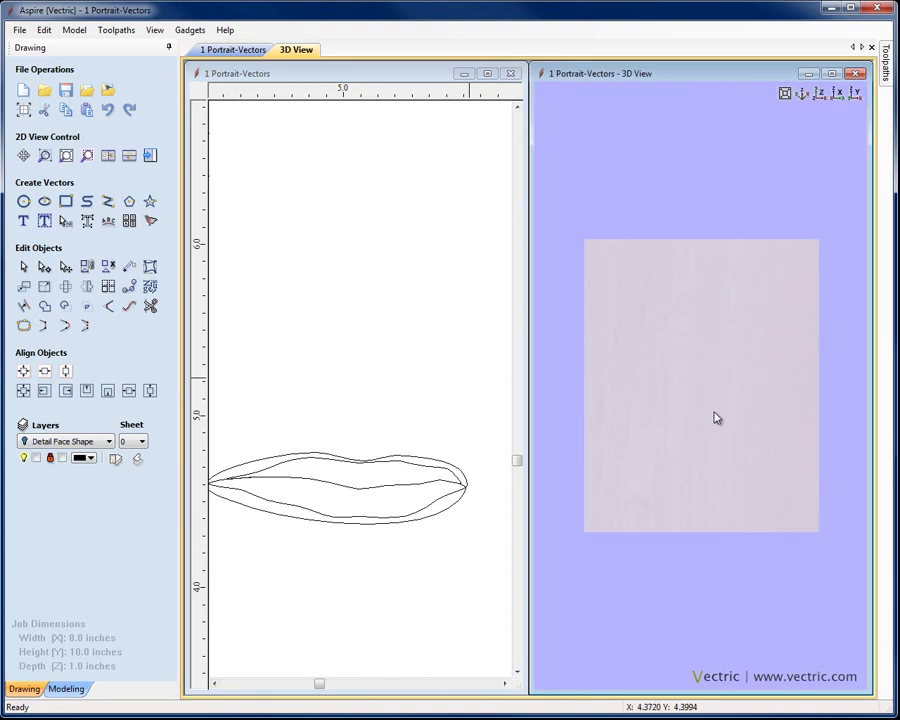
Step: Examine the Mouth layer's outer outline and upper-lip vectors
{"action": "scroll", "coordinate": [709, 380], "scroll_direction": "up", "scroll_amount": 3}
{"action": "left_click", "coordinate": [257, 463]}
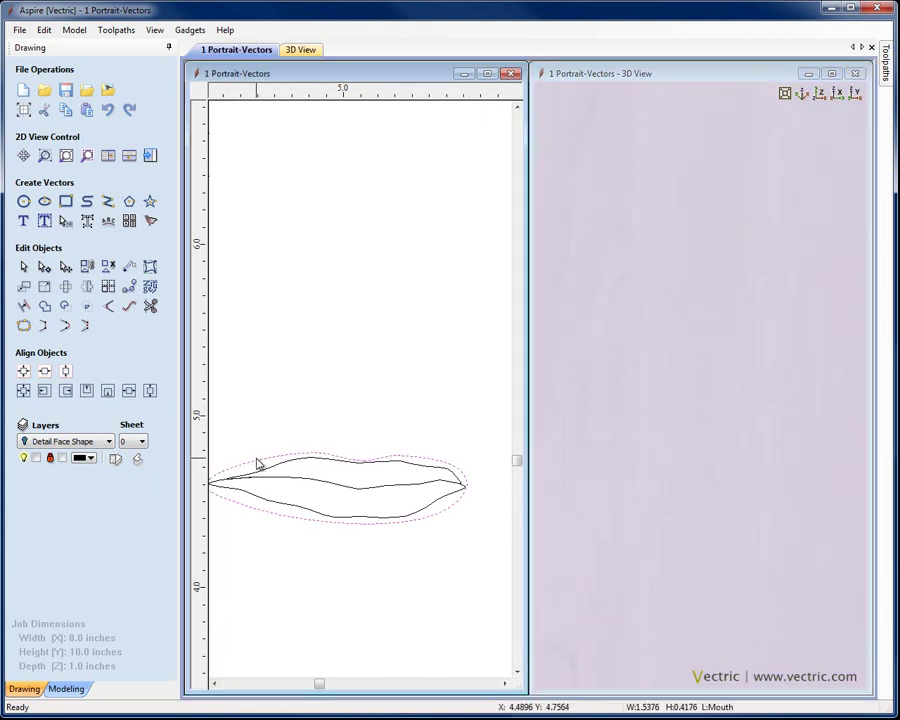
{"action": "left_click", "coordinate": [277, 470]}
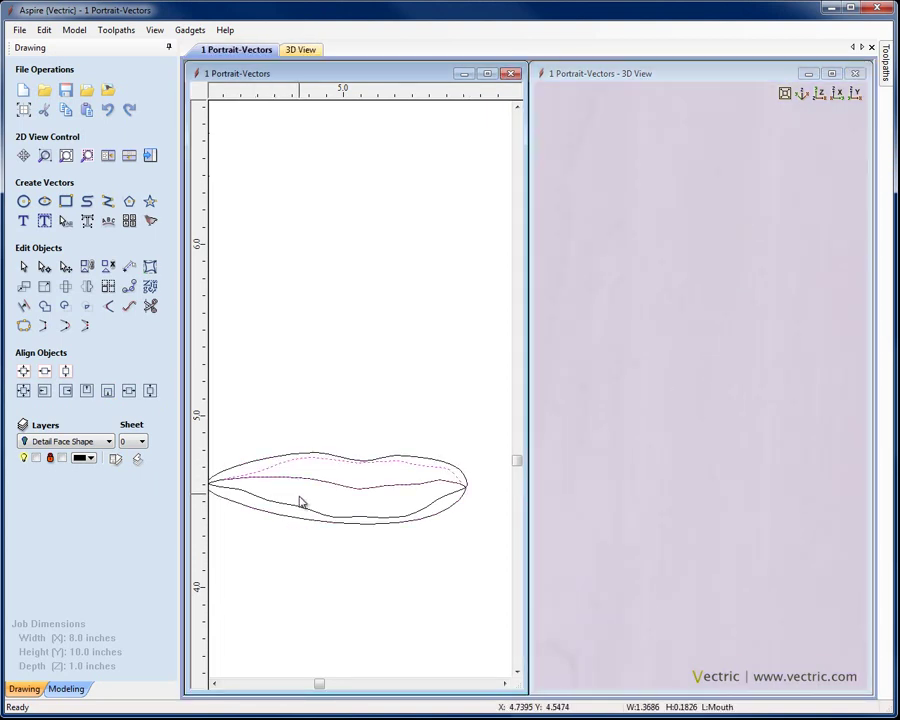
{"action": "left_click", "coordinate": [278, 438]}
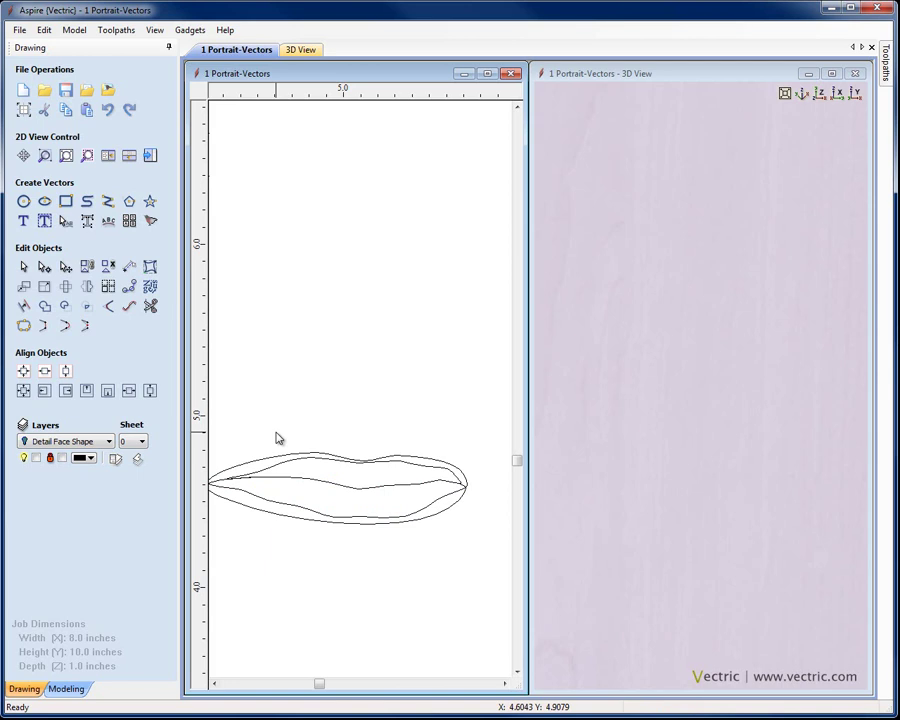
{"action": "scroll", "coordinate": [278, 438], "scroll_direction": "up", "scroll_amount": 3}
{"action": "scroll", "coordinate": [278, 438], "scroll_direction": "down", "scroll_amount": 4}
Step: Create a new Mouth component from the outer mouth outline, using a 10-degree round profile with no height limit and Add mode
{"action": "left_click", "coordinate": [278, 460]}
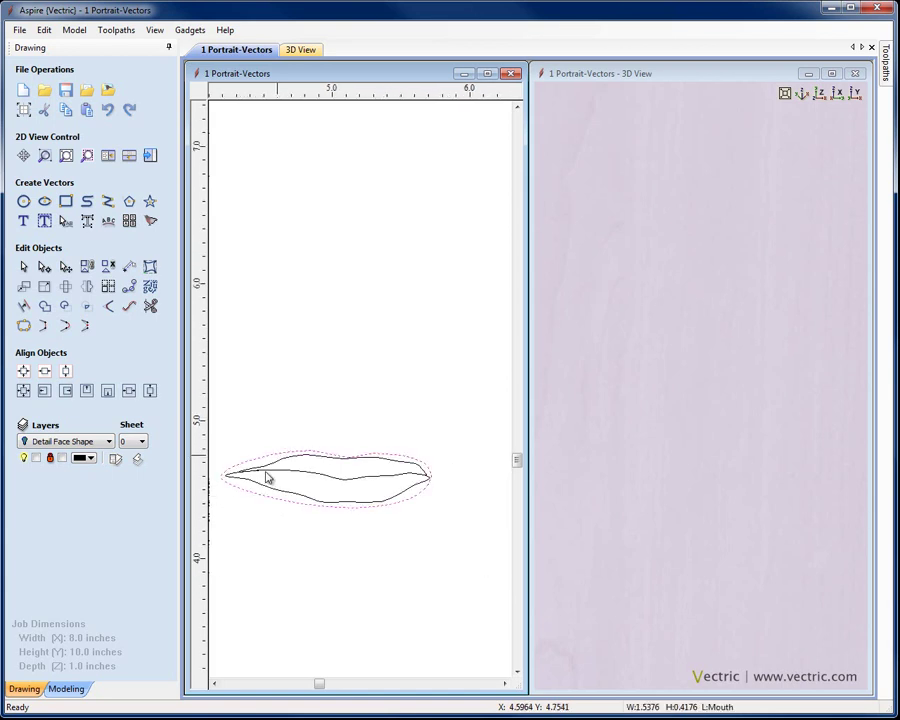
{"action": "left_click", "coordinate": [66, 688]}
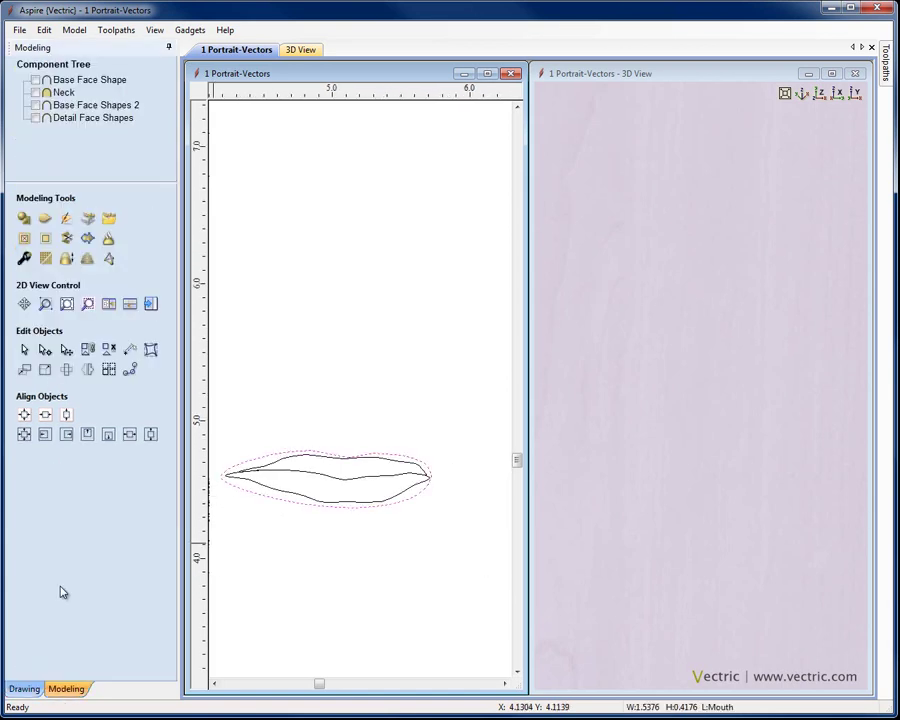
{"action": "left_click", "coordinate": [25, 218]}
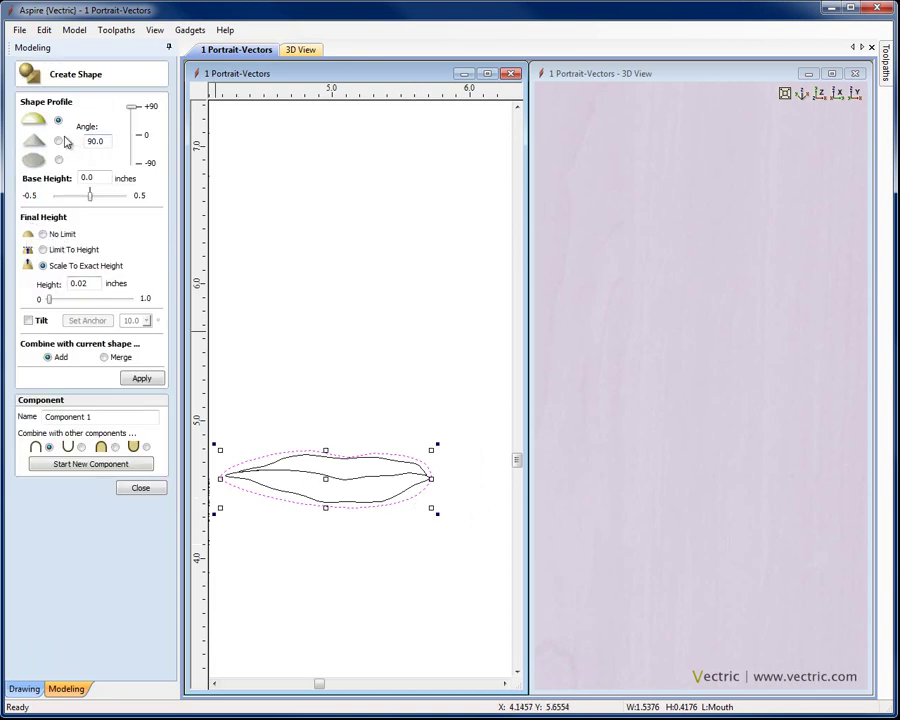
{"action": "double_click", "coordinate": [107, 140]}
{"action": "type", "text": "10"}
{"action": "left_click", "coordinate": [44, 234]}
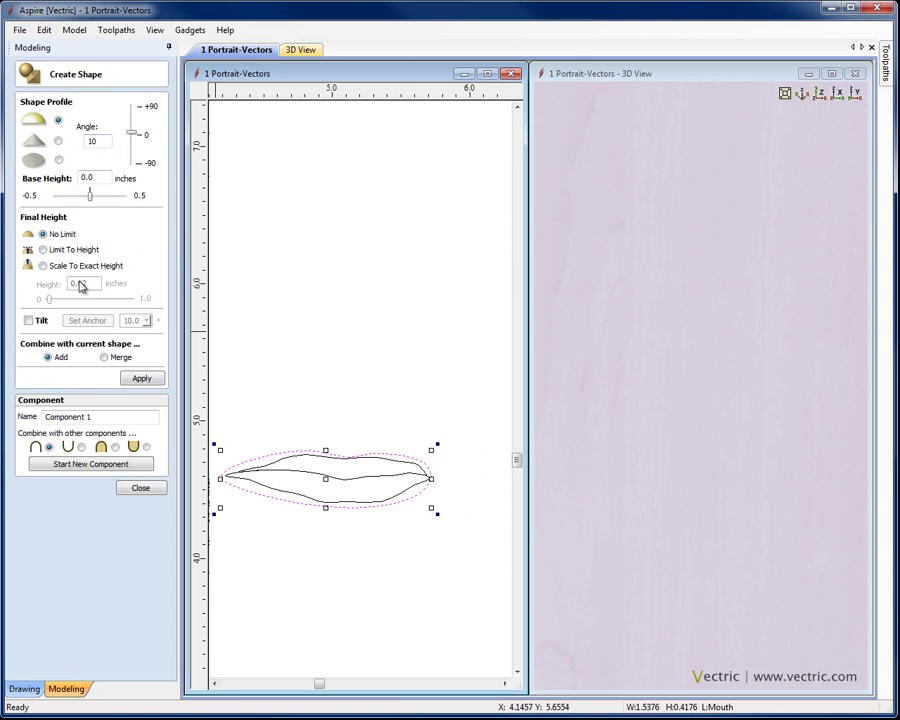
{"action": "triple_click", "coordinate": [106, 420]}
{"action": "type", "text": "Mouth"}
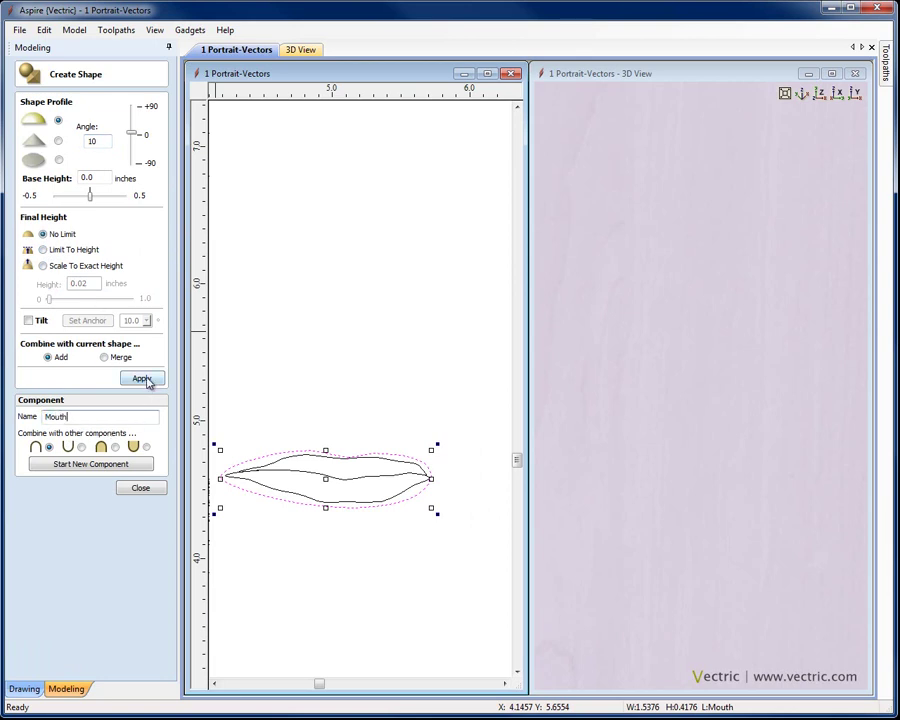
{"action": "left_click", "coordinate": [146, 378]}
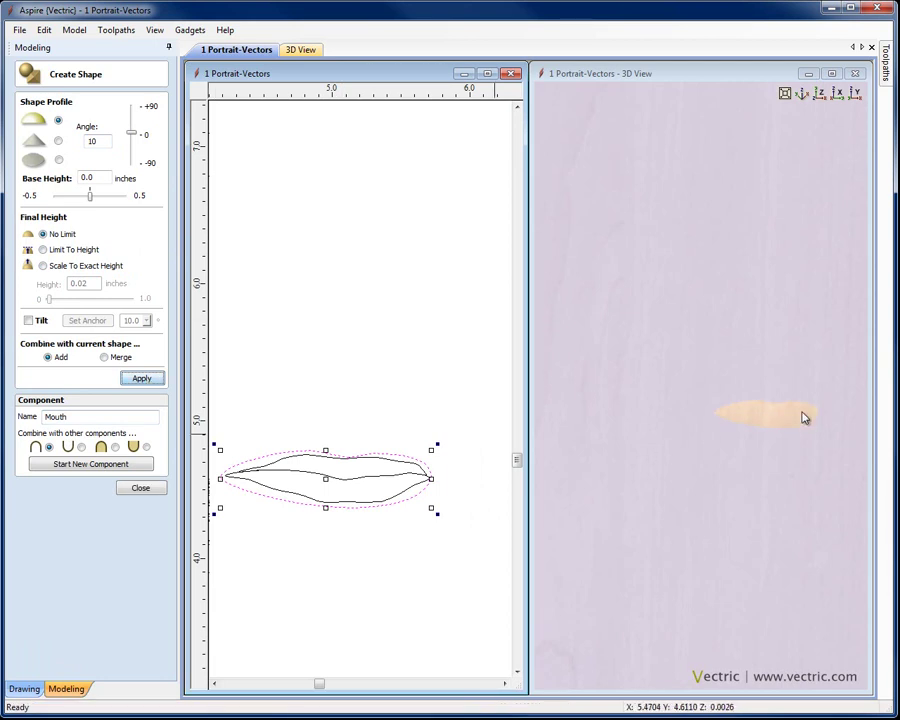
Step: Add the upper and lower lip vectors to the Mouth shape with a round profile at -30 degrees and no height limit, and finish shape creation
{"action": "scroll", "coordinate": [791, 415], "scroll_direction": "up", "scroll_amount": 2}
{"action": "middle_click_drag", "start_coordinate": [790, 406], "coordinate": [698, 423]}
{"action": "scroll", "coordinate": [698, 423], "scroll_direction": "up", "scroll_amount": 2}
{"action": "left_click", "coordinate": [296, 489]}
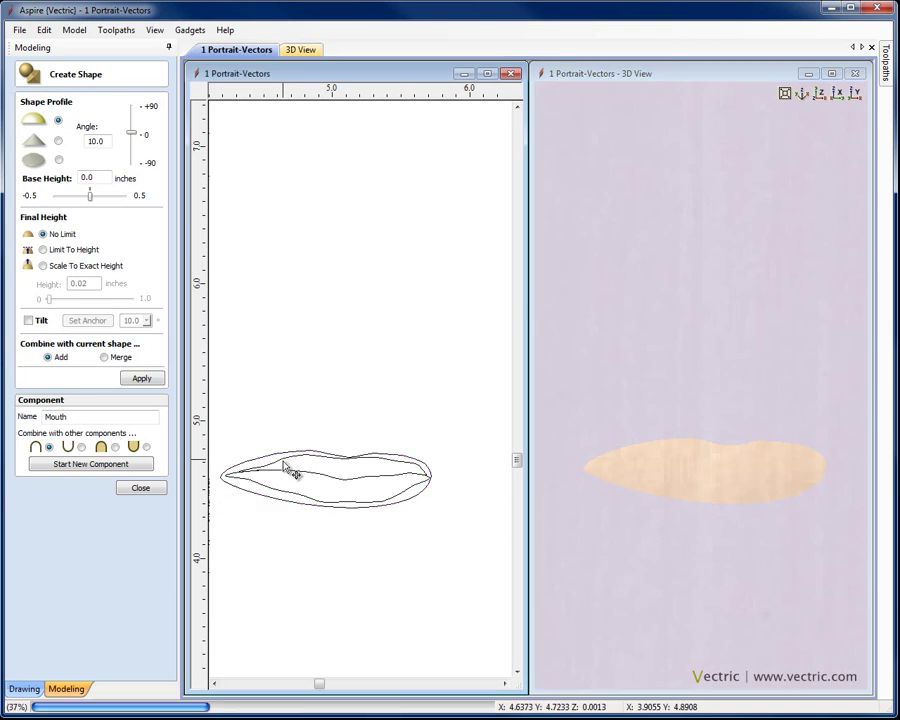
{"action": "left_click", "coordinate": [58, 120]}
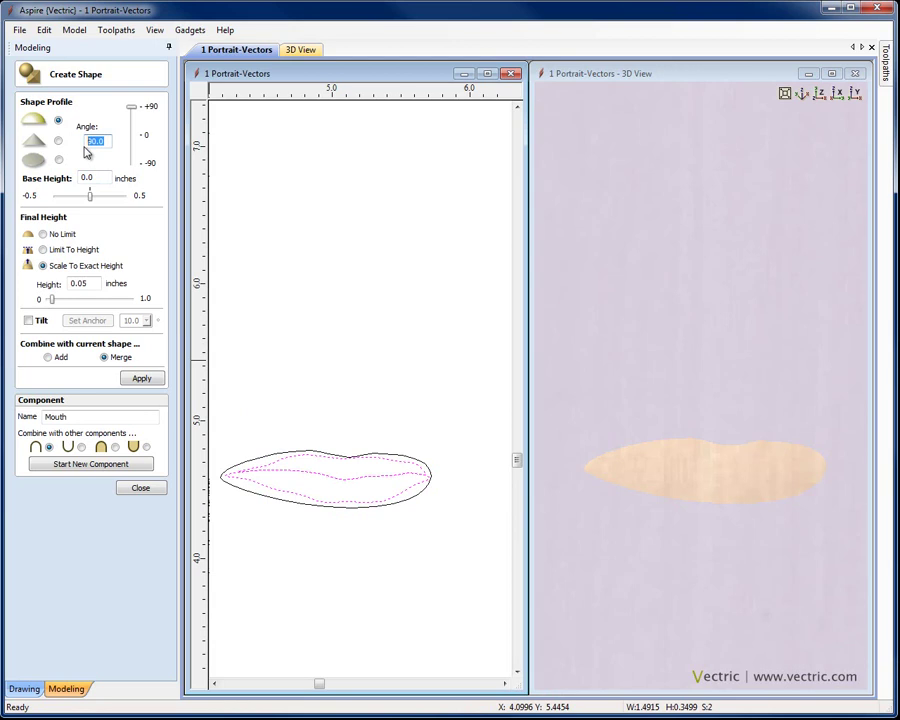
{"action": "type", "text": "30"}
{"action": "left_click", "coordinate": [42, 234]}
{"action": "left_click", "coordinate": [47, 358]}
{"action": "left_click", "coordinate": [155, 381]}
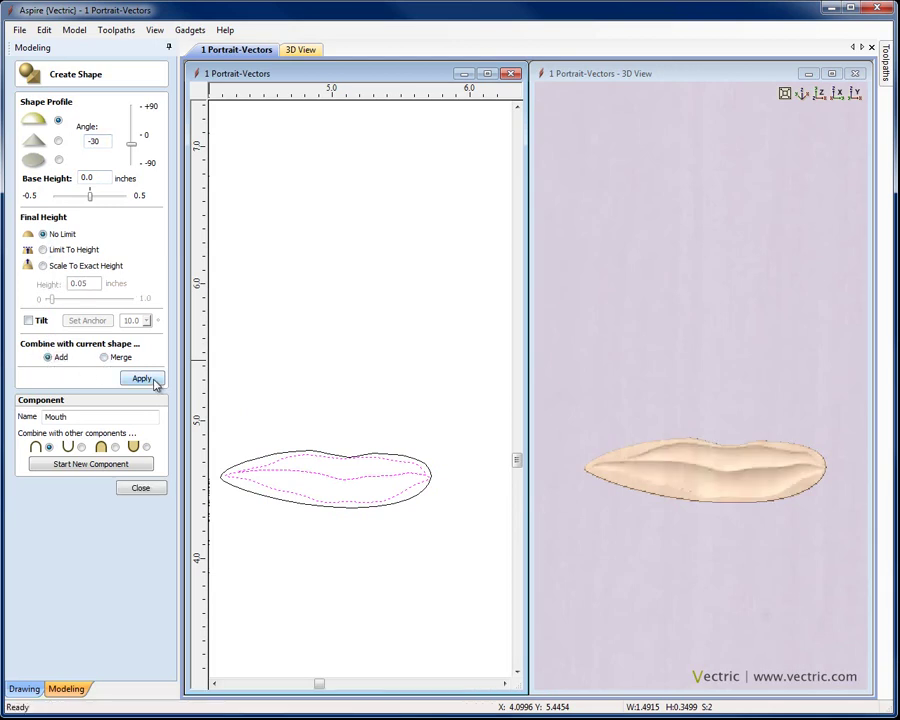
{"action": "mouse_move", "coordinate": [735, 496]}
{"action": "left_mouse_down"}
{"action": "mouse_move", "coordinate": [743, 466]}
{"action": "mouse_move", "coordinate": [728, 477]}
{"action": "left_mouse_up"}
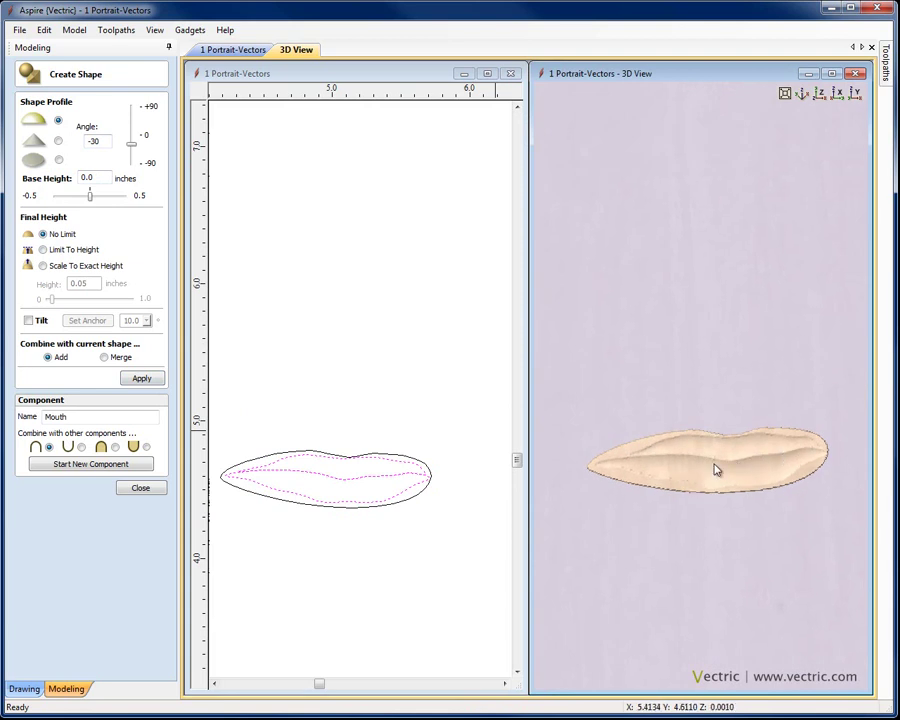
{"action": "left_click", "coordinate": [140, 489]}
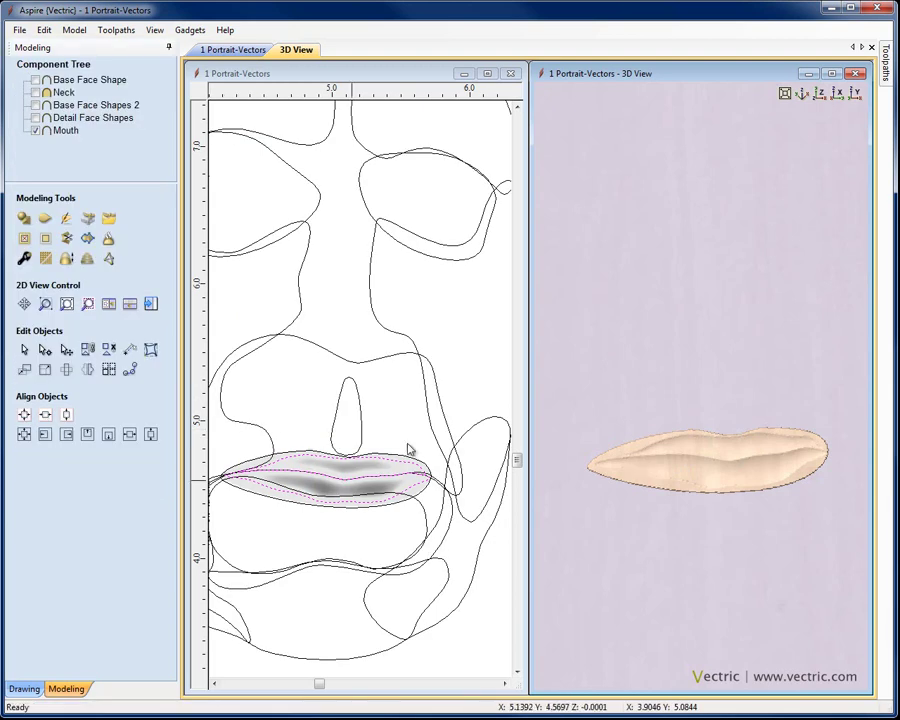
Step: Edit the Mouth component by adding both lip vectors as a 90-degree round profile scaled to exactly 0.01 inches, and finish shape creation
{"action": "left_click", "coordinate": [352, 474]}
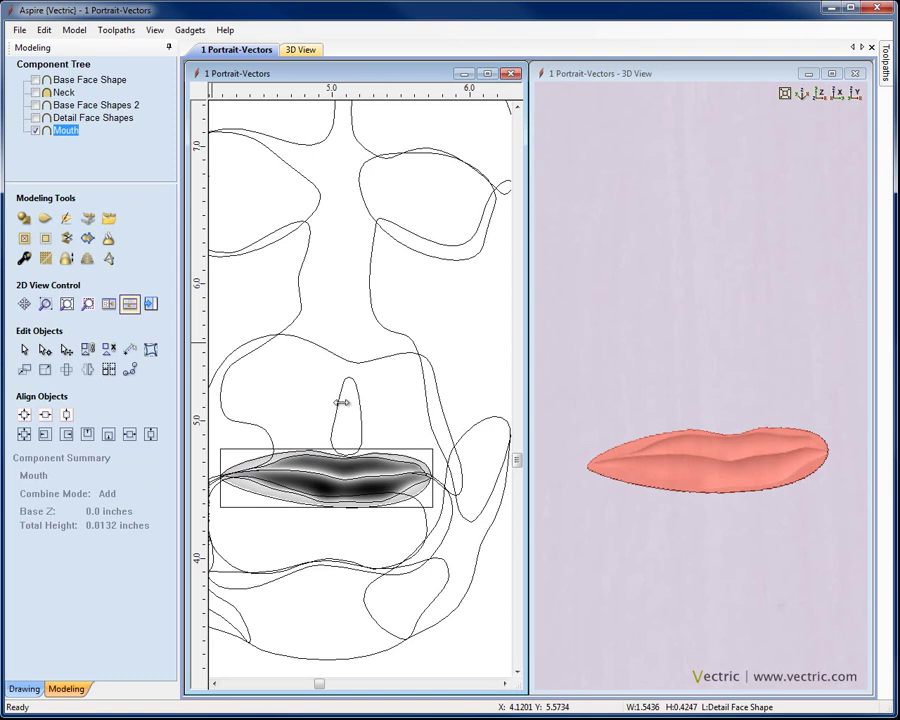
{"action": "left_click", "coordinate": [24, 218]}
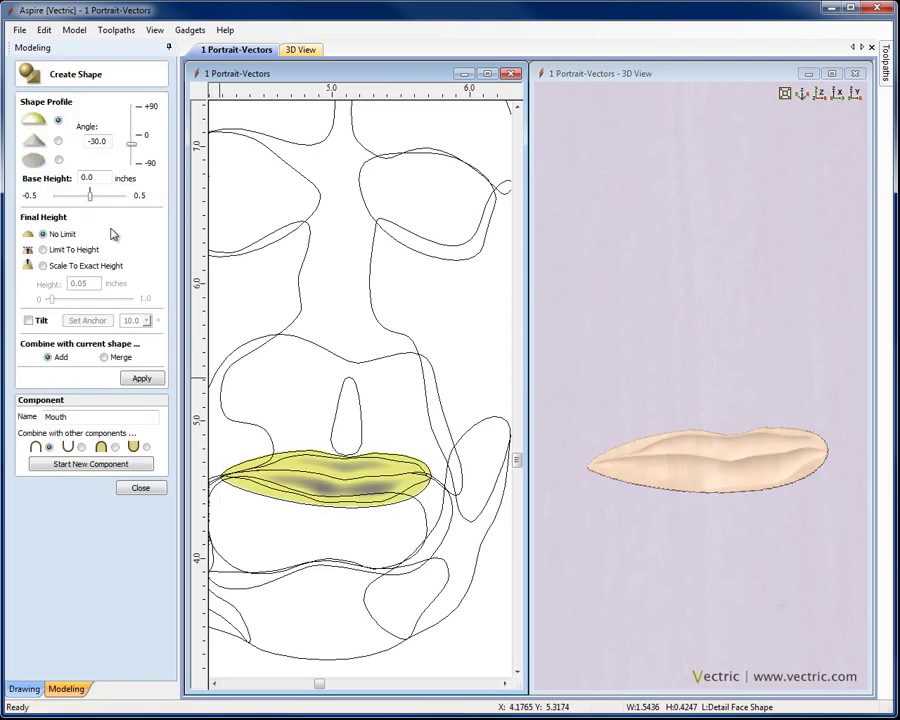
{"action": "left_click", "coordinate": [284, 488]}
{"action": "left_click", "coordinate": [417, 473]}
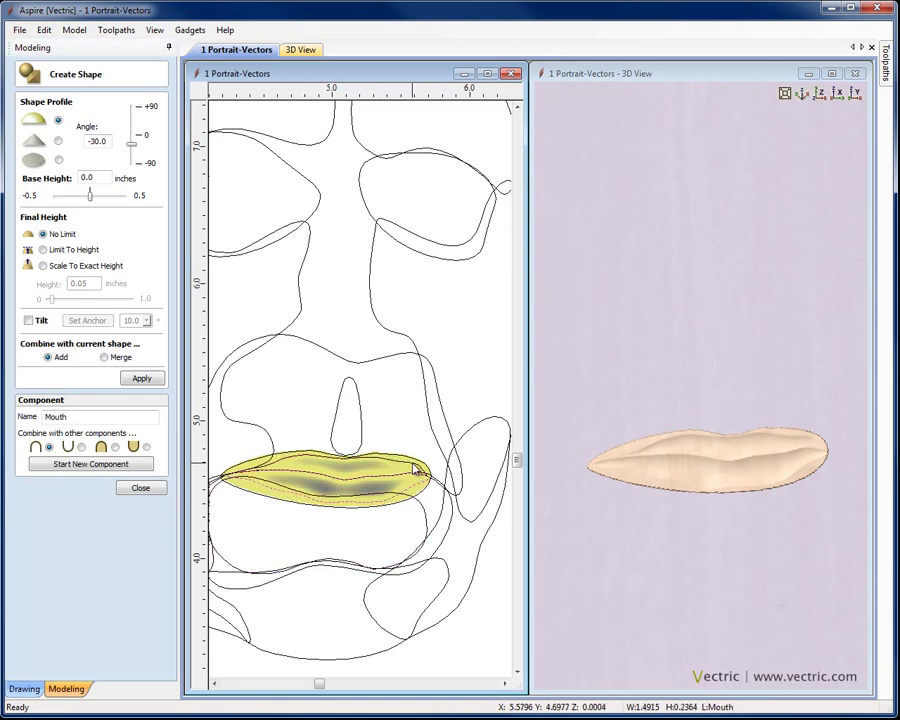
{"action": "left_click", "coordinate": [311, 484]}
{"action": "left_click", "coordinate": [215, 684]}
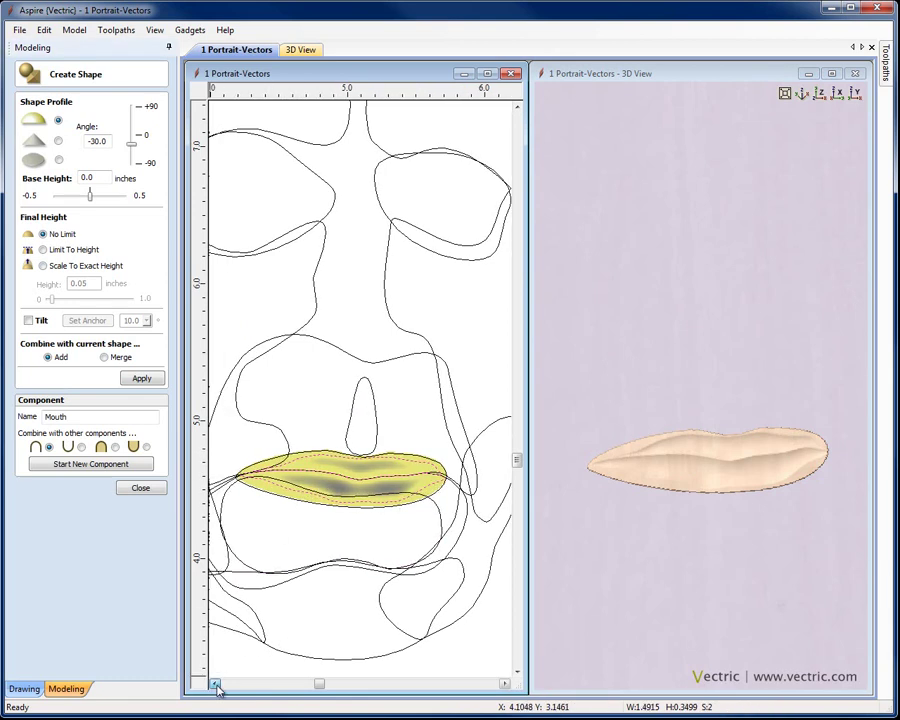
{"action": "left_click", "coordinate": [215, 684]}
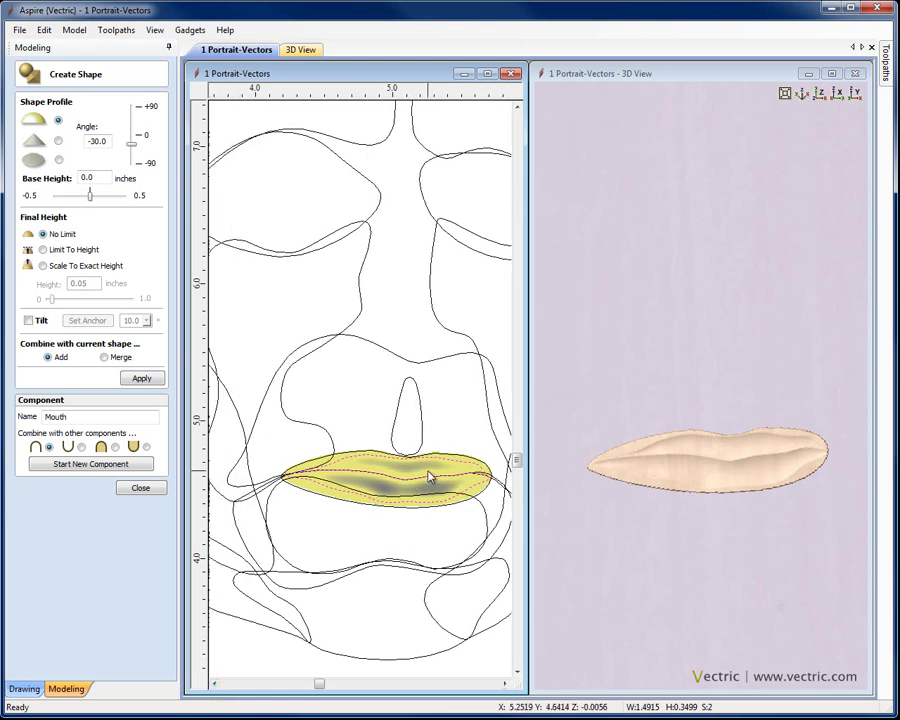
{"action": "scroll", "coordinate": [428, 477], "scroll_direction": "up", "scroll_amount": 1}
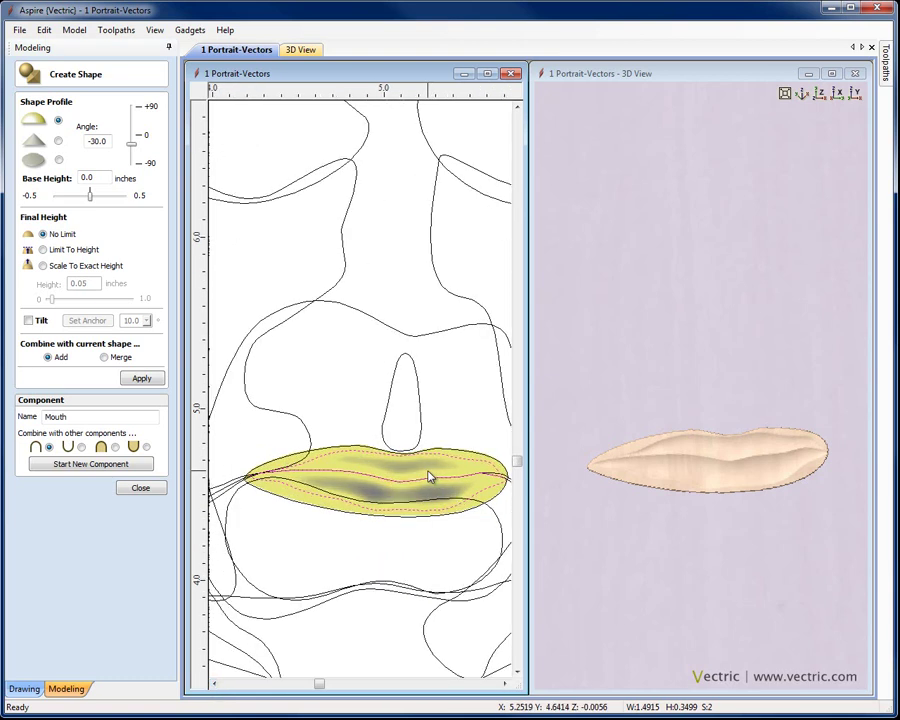
{"action": "double_click", "coordinate": [96, 141]}
{"action": "type", "text": "90"}
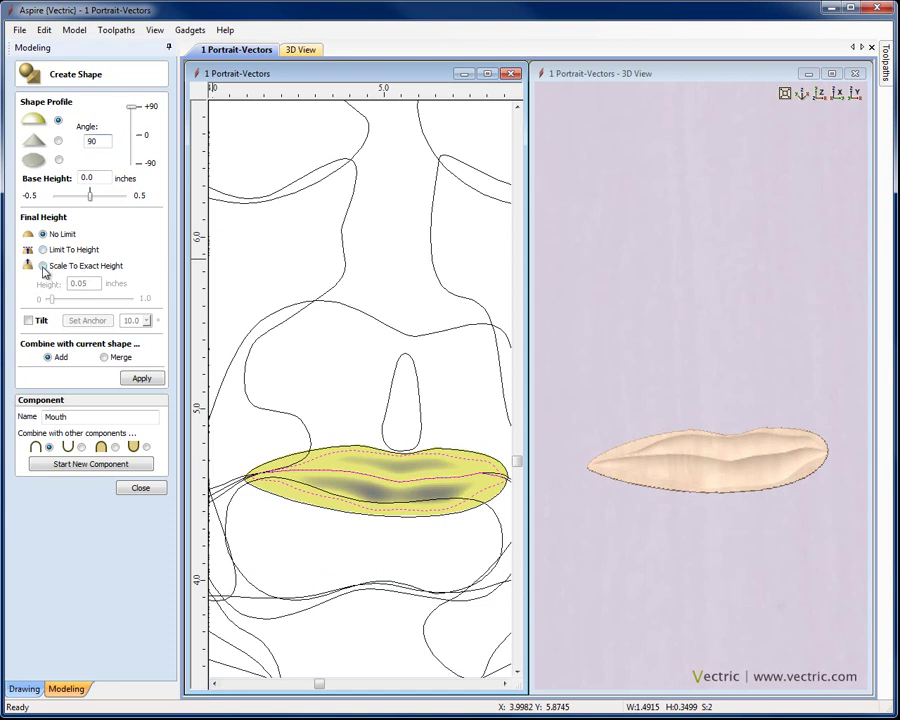
{"action": "left_click", "coordinate": [50, 266]}
{"action": "double_click", "coordinate": [70, 284]}
{"action": "type", "text": "0.01"}
{"action": "left_click", "coordinate": [140, 378]}
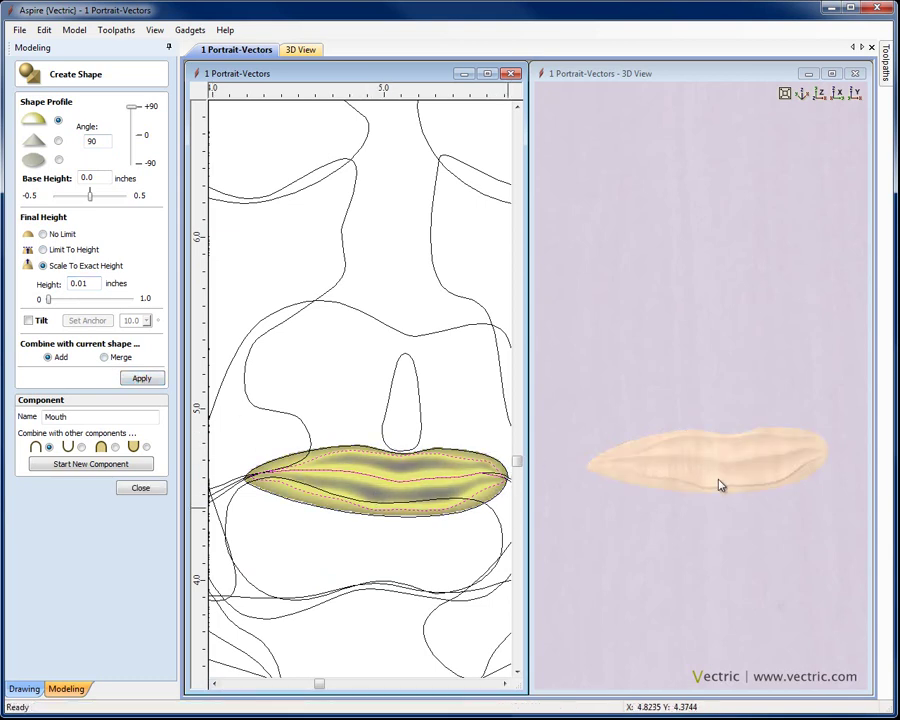
{"action": "mouse_move", "coordinate": [724, 476]}
{"action": "left_mouse_down"}
{"action": "mouse_move", "coordinate": [770, 436]}
{"action": "mouse_move", "coordinate": [711, 454]}
{"action": "mouse_move", "coordinate": [760, 428]}
{"action": "mouse_move", "coordinate": [737, 418]}
{"action": "mouse_move", "coordinate": [733, 434]}
{"action": "mouse_move", "coordinate": [736, 408]}
{"action": "left_mouse_up"}
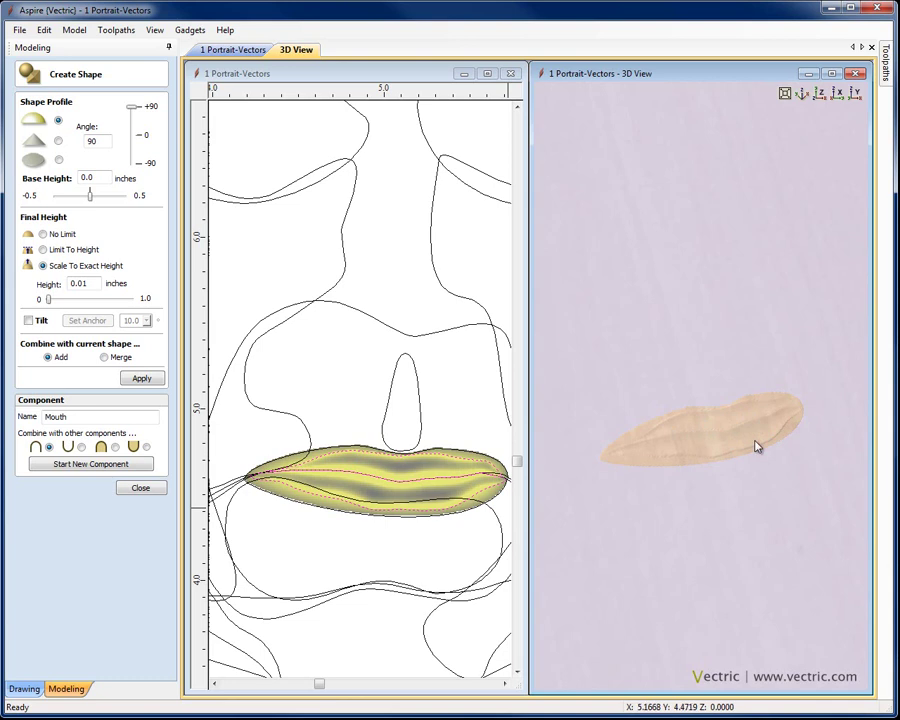
{"action": "left_click", "coordinate": [140, 489]}
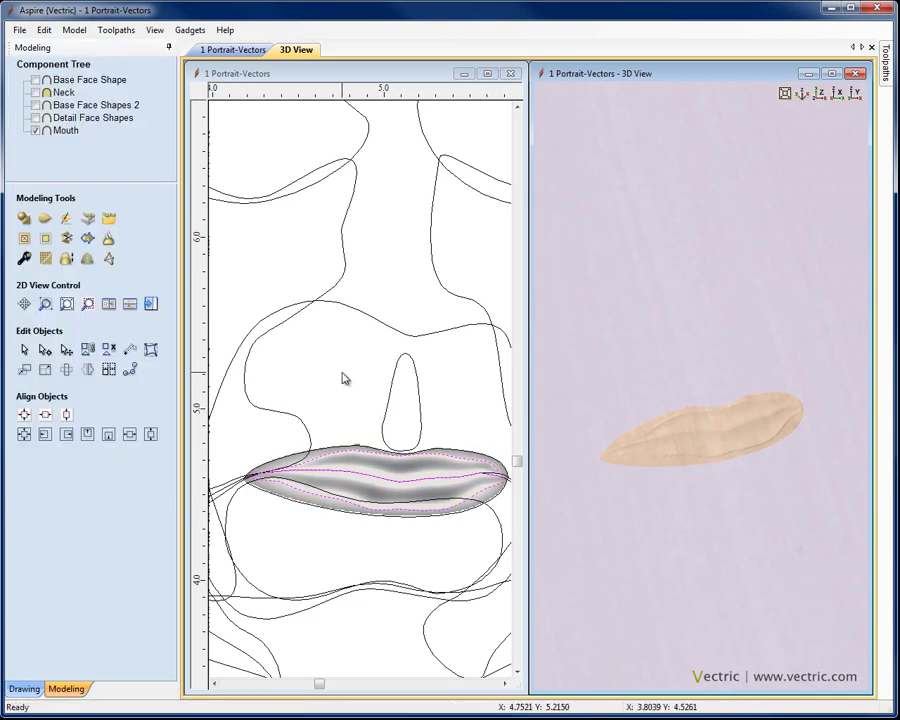
Step: Move the Mouth component to the Mouth layer
{"action": "left_click", "coordinate": [262, 425]}
{"action": "left_click", "coordinate": [24, 688]}
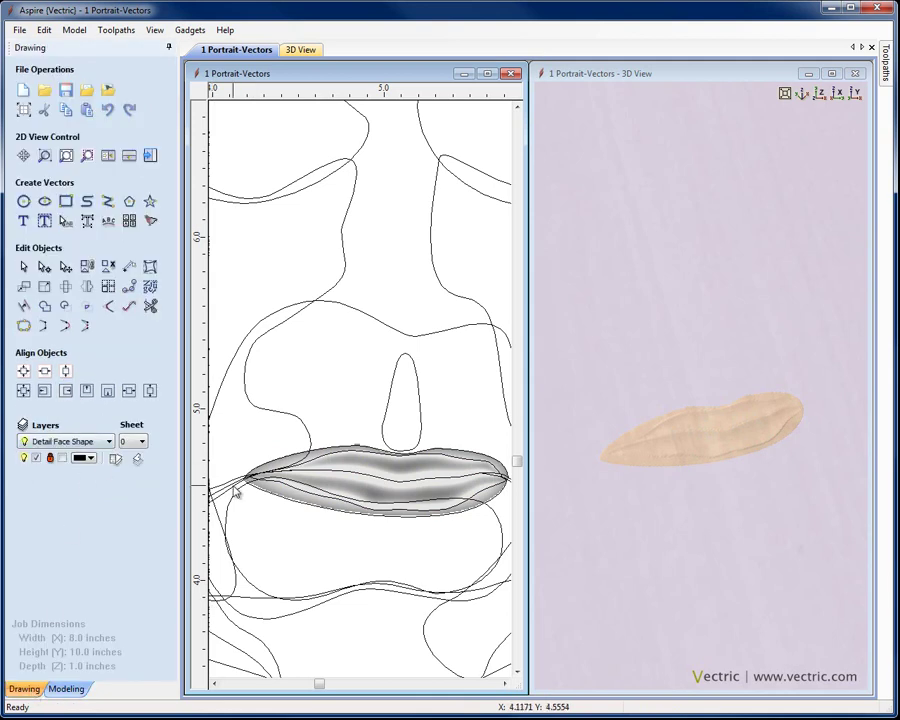
{"action": "left_click", "coordinate": [364, 470]}
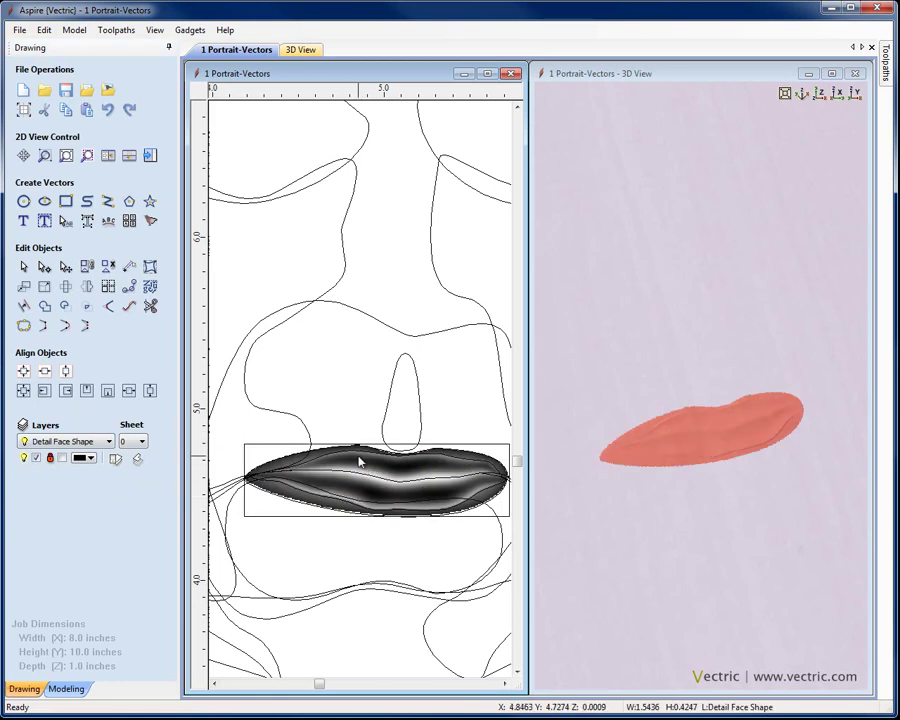
{"action": "right_click", "coordinate": [360, 459]}
{"action": "mouse_move", "coordinate": [420, 665]}
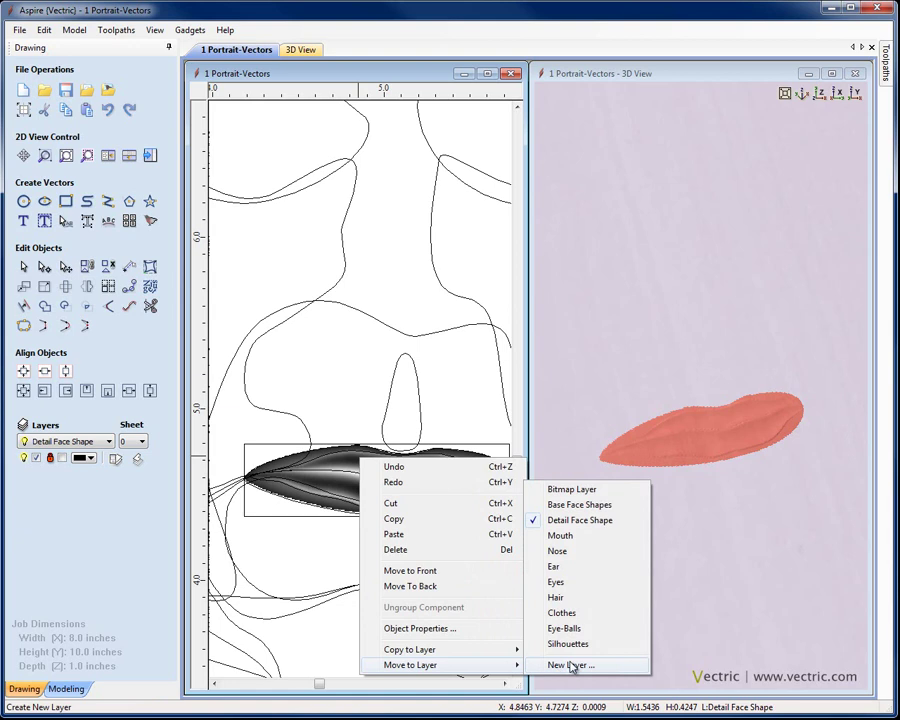
{"action": "left_click", "coordinate": [565, 535]}
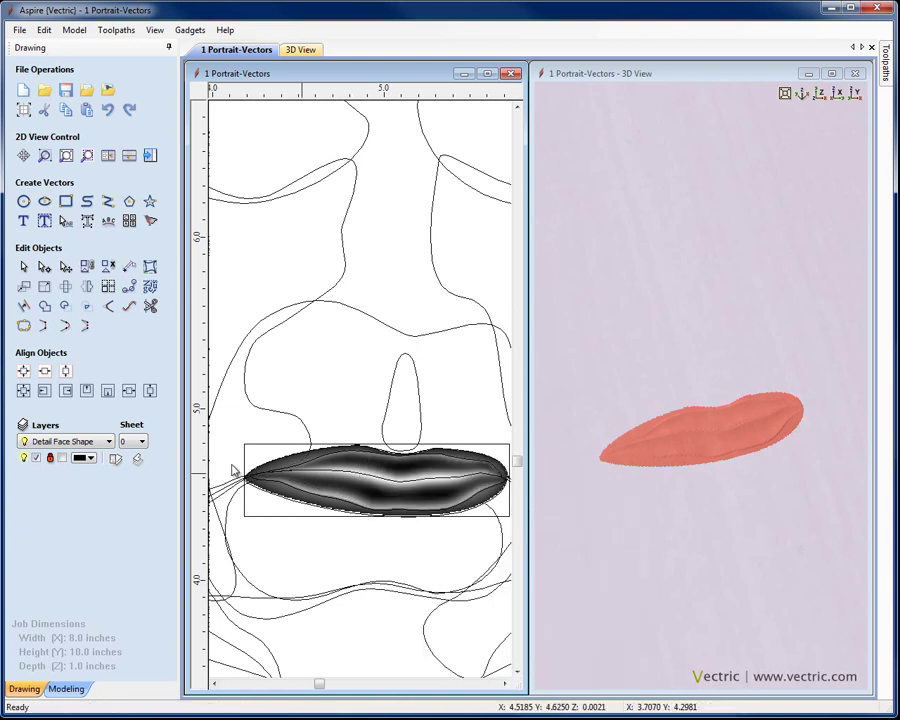
Step: Hide the Detail Face Shape and Mouth layers and the Mouth component, and show the Nose layer's vectors
{"action": "left_click", "coordinate": [115, 459]}
{"action": "left_click", "coordinate": [29, 123]}
{"action": "left_click", "coordinate": [29, 122]}
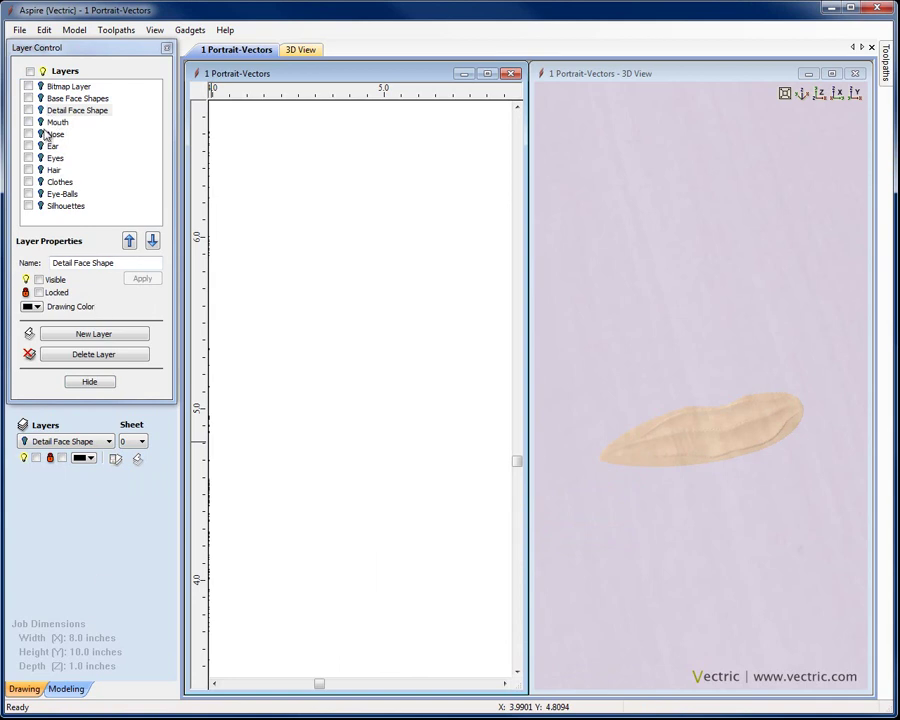
{"action": "left_click", "coordinate": [28, 134]}
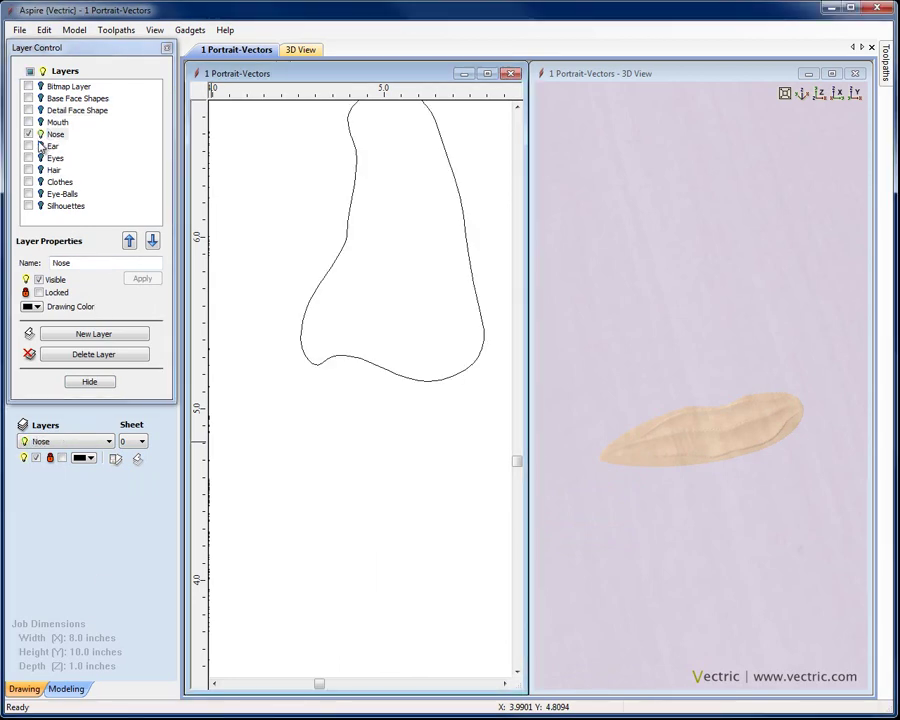
{"action": "left_click", "coordinate": [89, 381]}
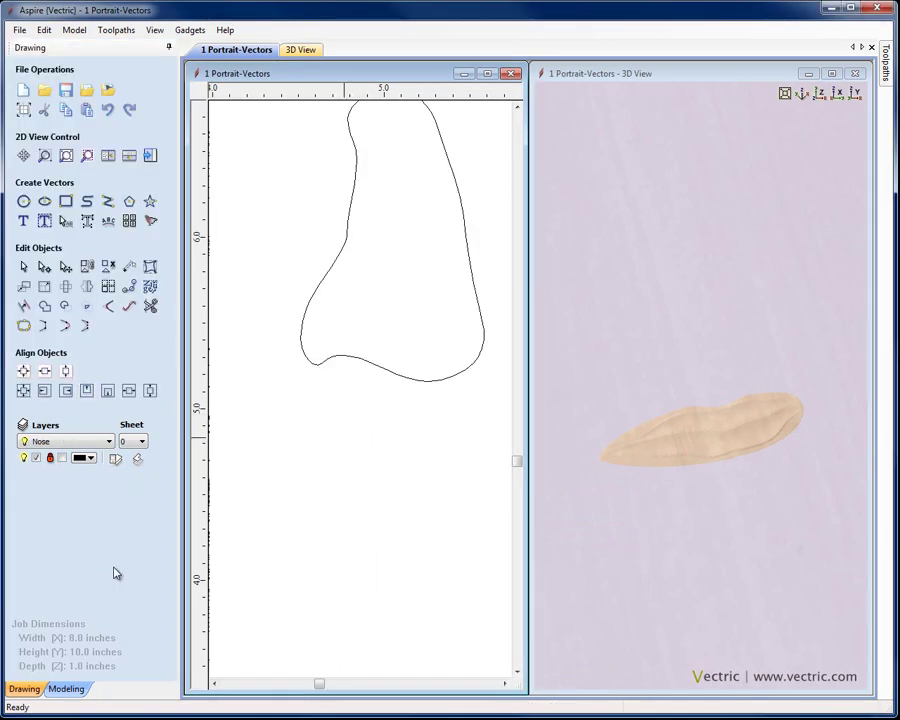
{"action": "left_click", "coordinate": [70, 690]}
{"action": "left_click", "coordinate": [36, 131]}
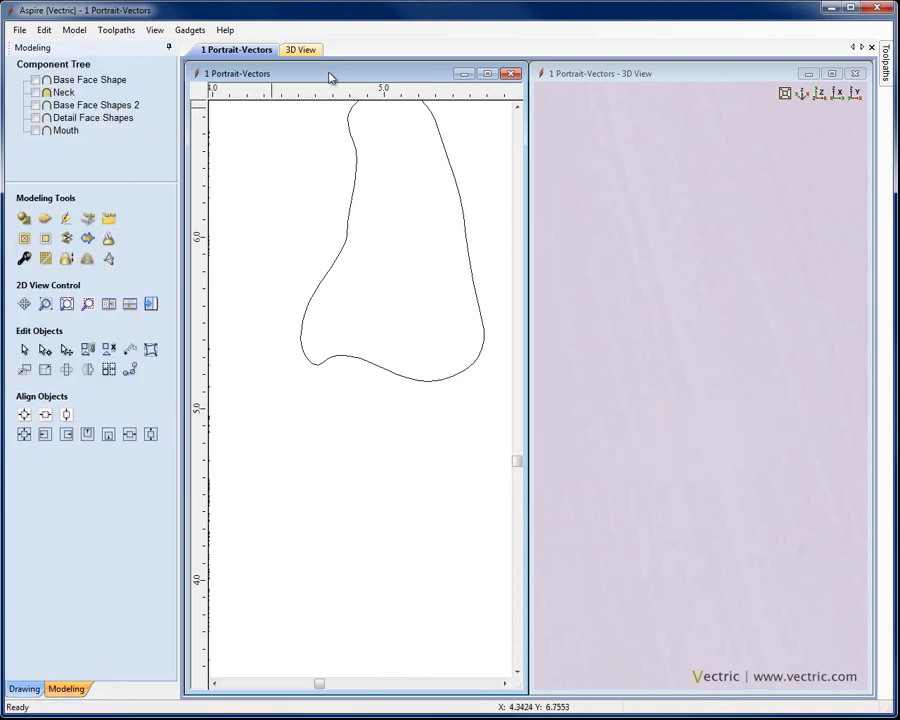
Step: Create a Nose component from the nose vector with a 90-degree round profile scaled to exactly 0.3 inches, and finish shape creation
{"action": "scroll", "coordinate": [420, 310], "scroll_direction": "down", "scroll_amount": 5}
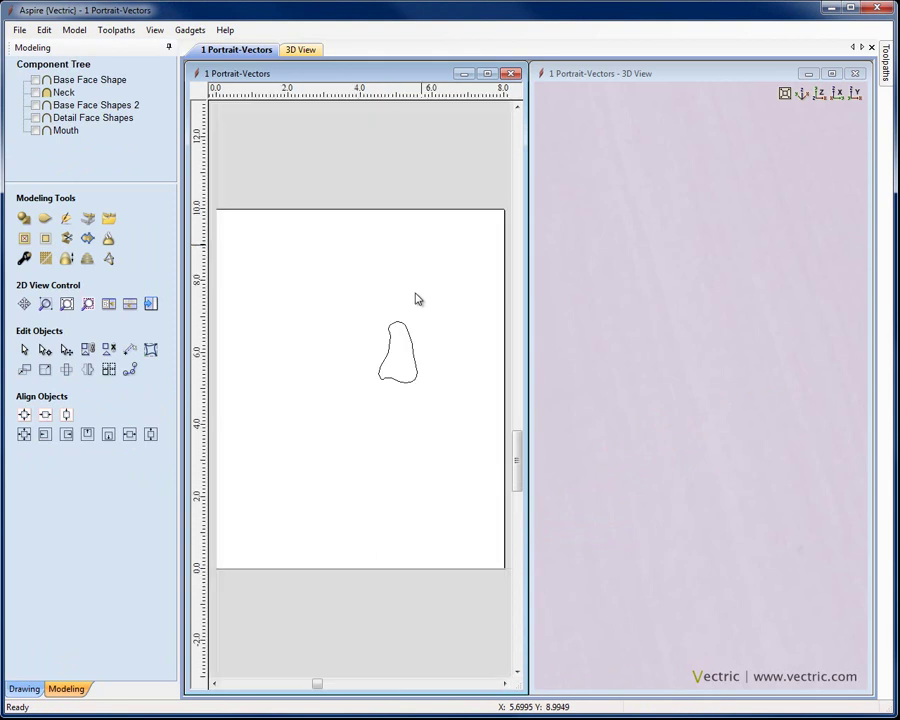
{"action": "left_click", "coordinate": [817, 95]}
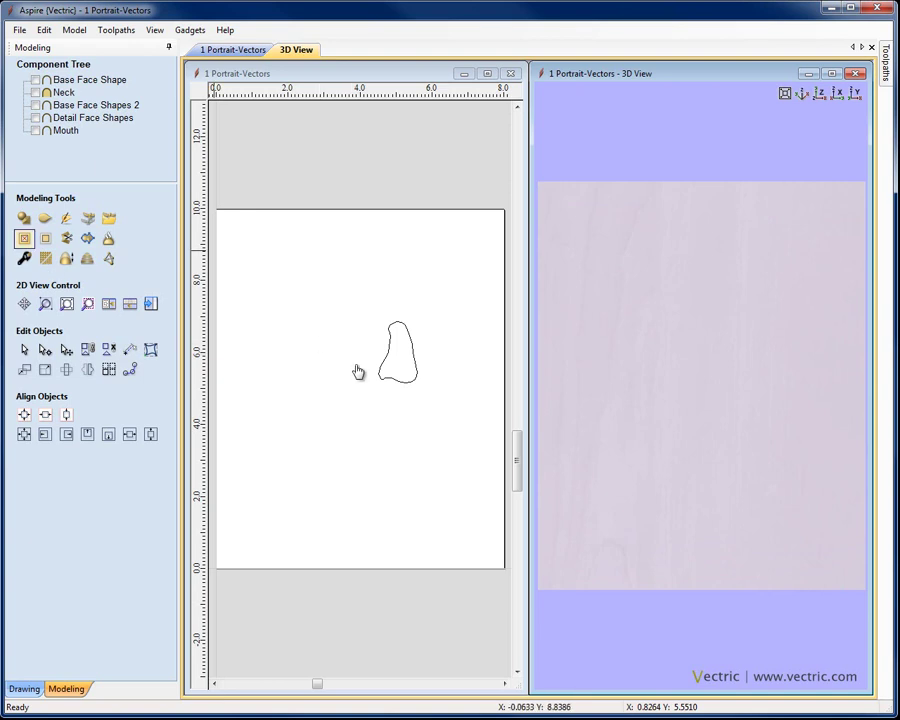
{"action": "left_click", "coordinate": [389, 365]}
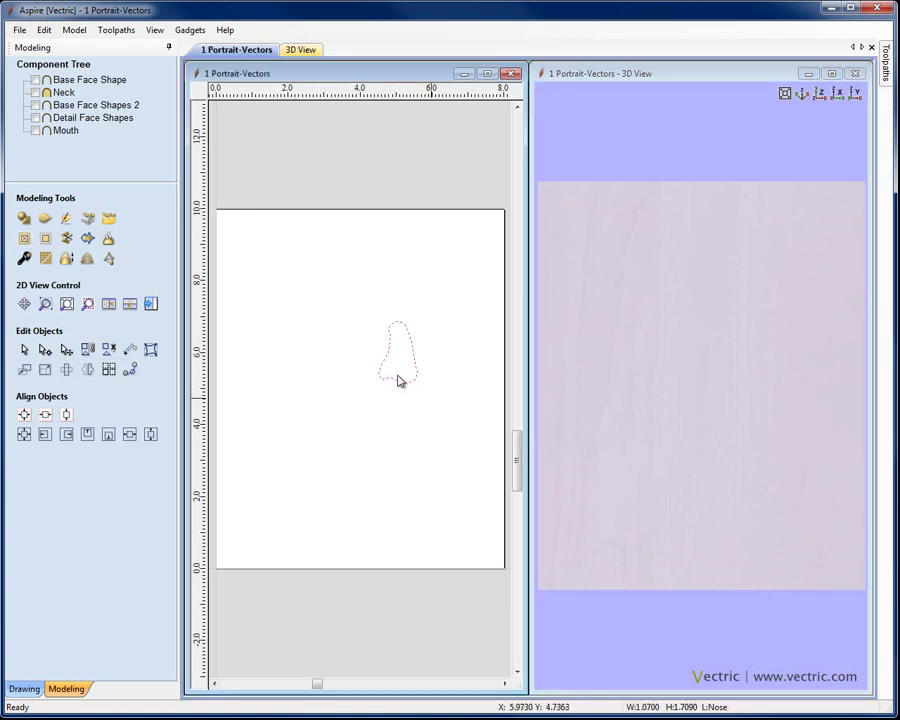
{"action": "left_click", "coordinate": [23, 222]}
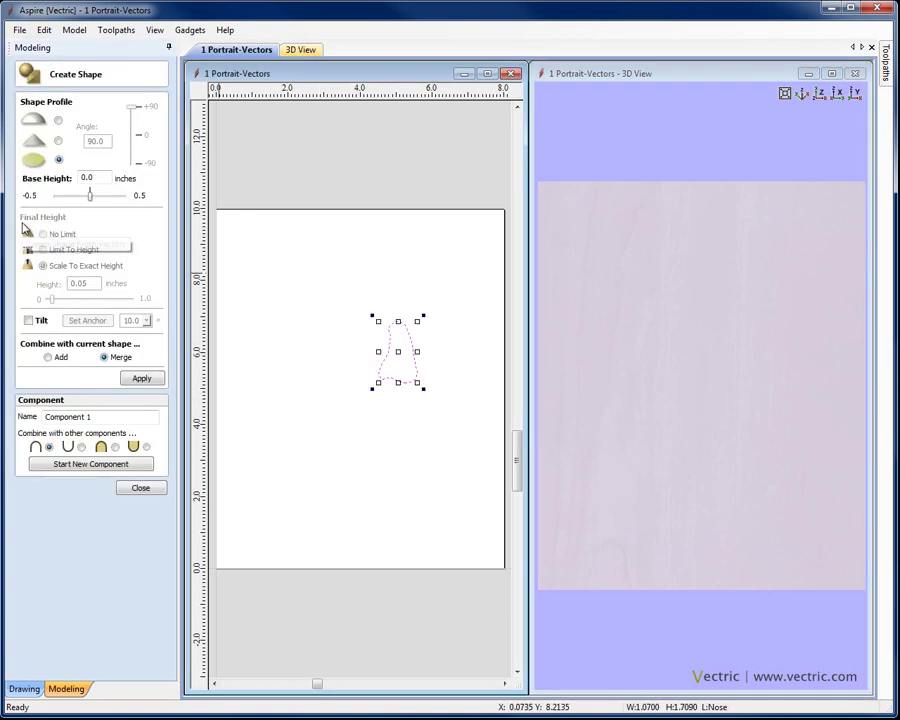
{"action": "left_click", "coordinate": [59, 121]}
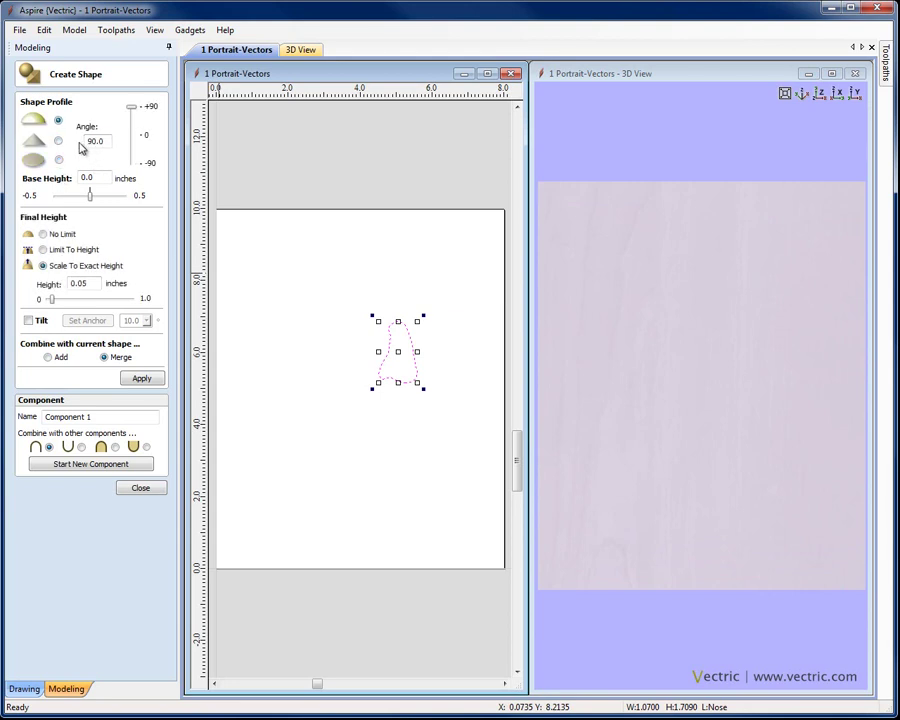
{"action": "double_click", "coordinate": [75, 283]}
{"action": "left_click", "coordinate": [140, 379]}
{"action": "type", "text": "Nose"}
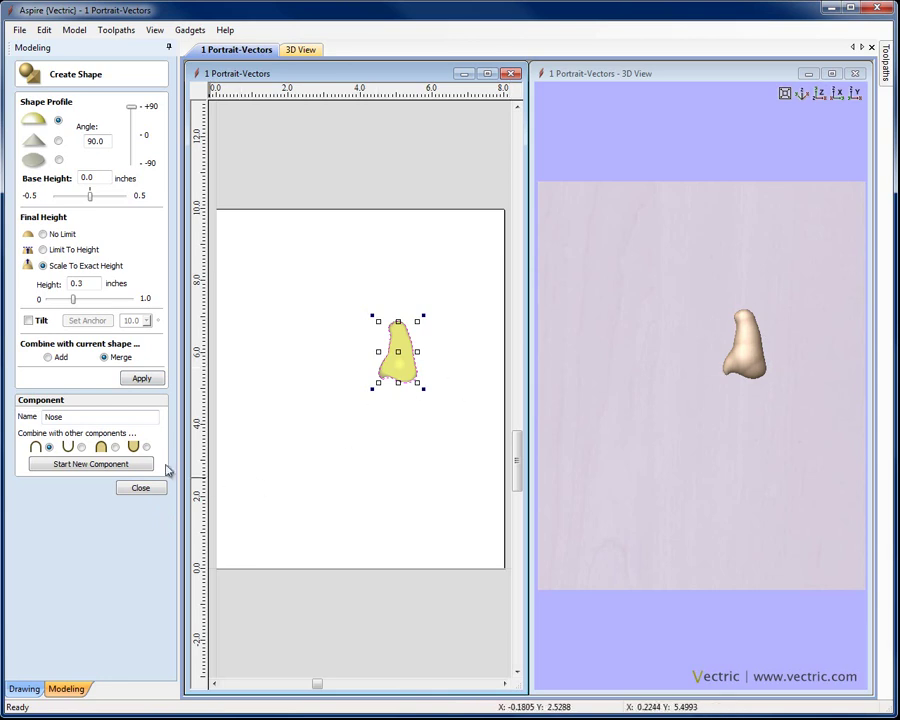
{"action": "left_click", "coordinate": [141, 489]}
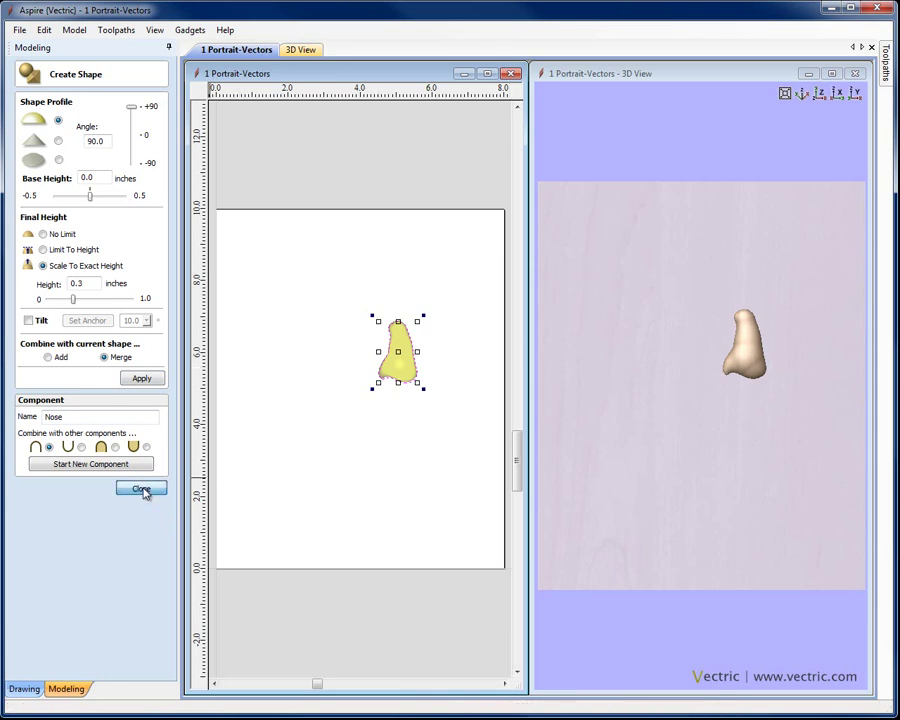
Step: Hide the Nose component and the Nose layer, and show the Ear layer's vectors
{"action": "left_click", "coordinate": [37, 143]}
{"action": "left_click", "coordinate": [24, 688]}
{"action": "left_click", "coordinate": [116, 460]}
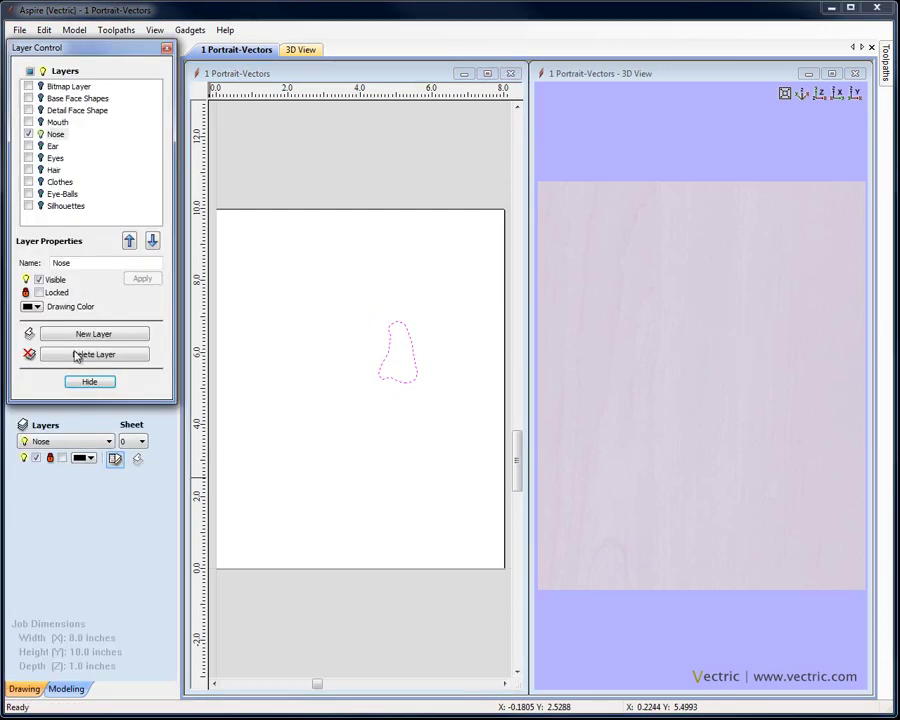
{"action": "left_click", "coordinate": [29, 134]}
{"action": "left_click", "coordinate": [29, 146]}
{"action": "left_click", "coordinate": [103, 387]}
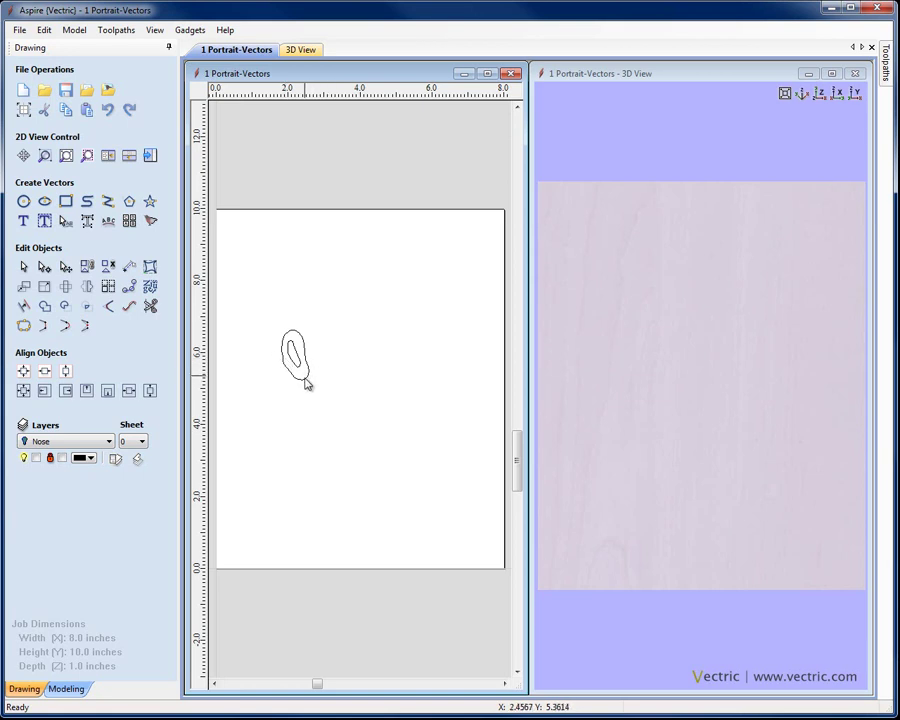
Step: Create an Ear component from the outer ear vector with a 90-degree round profile scaled to exactly 0.1 inches
{"action": "left_click", "coordinate": [307, 381]}
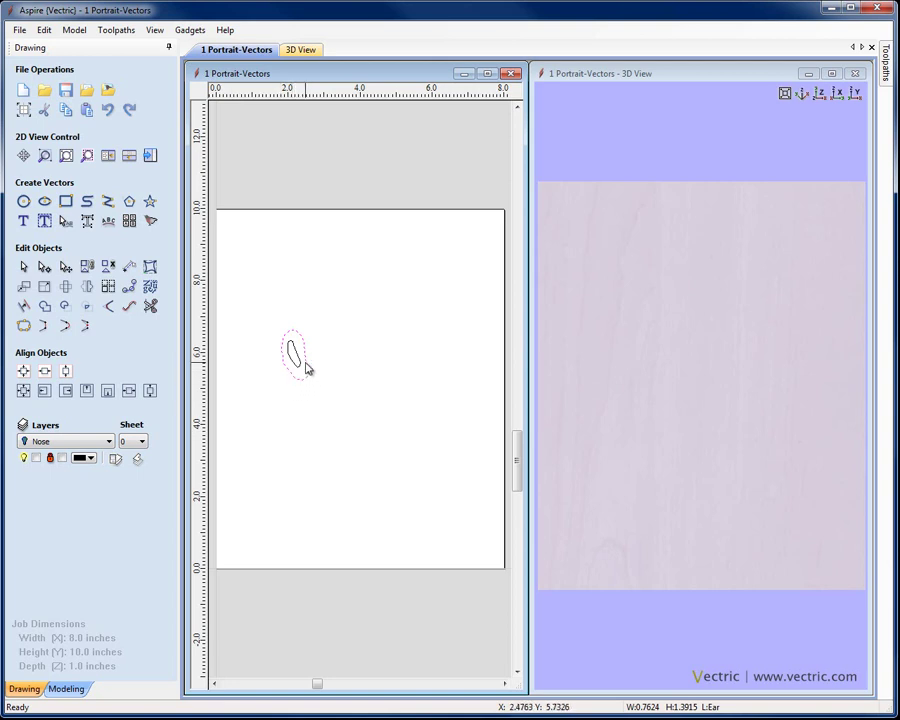
{"action": "left_click", "coordinate": [79, 689]}
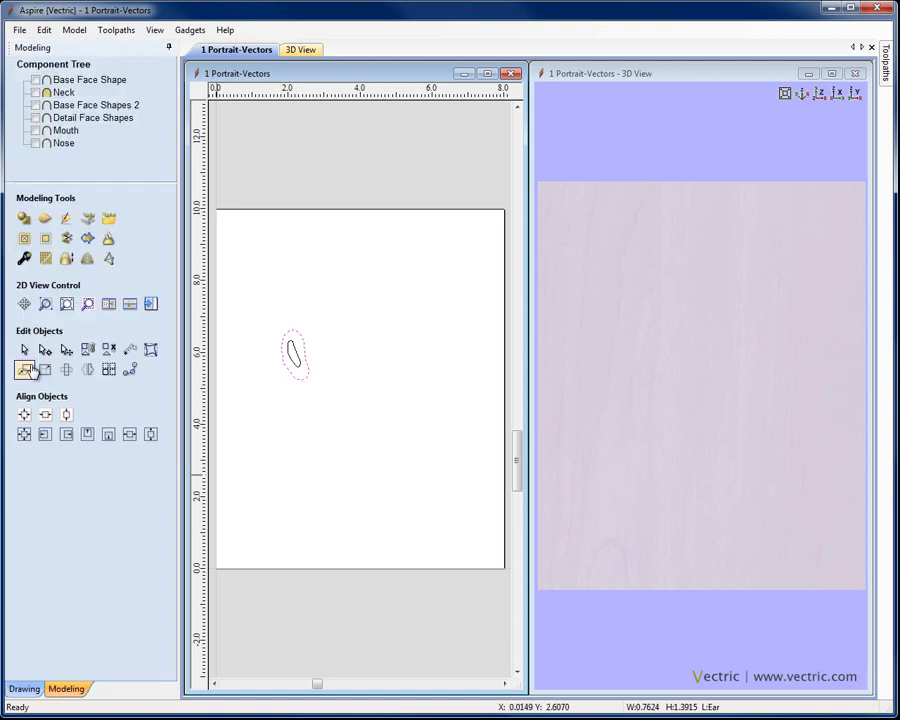
{"action": "left_click", "coordinate": [22, 219]}
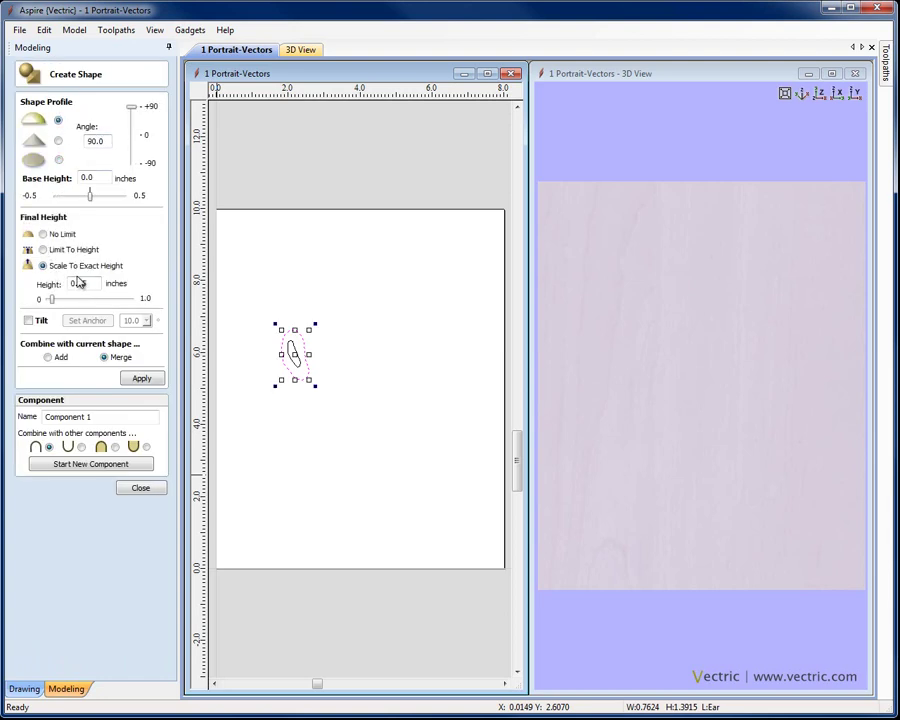
{"action": "double_click", "coordinate": [80, 283]}
{"action": "triple_click", "coordinate": [98, 420]}
{"action": "type", "text": "Ear"}
{"action": "left_click", "coordinate": [138, 379]}
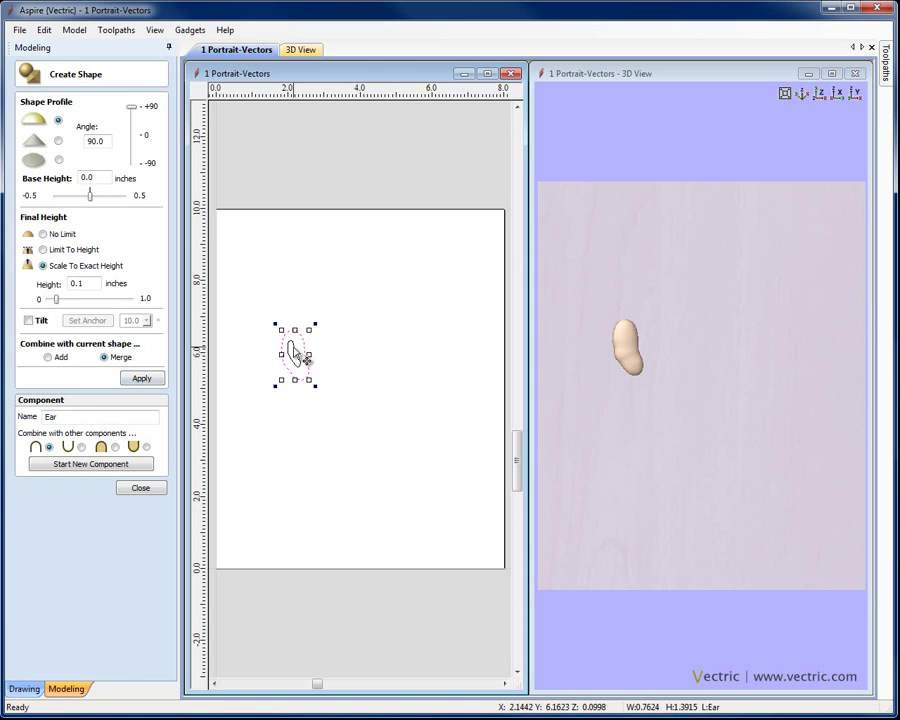
Step: Add the inner ear vector to the Ear shape as a round profile at -90 degrees scaled to exactly 0.05 inches, and finish shape creation
{"action": "left_click", "coordinate": [216, 278]}
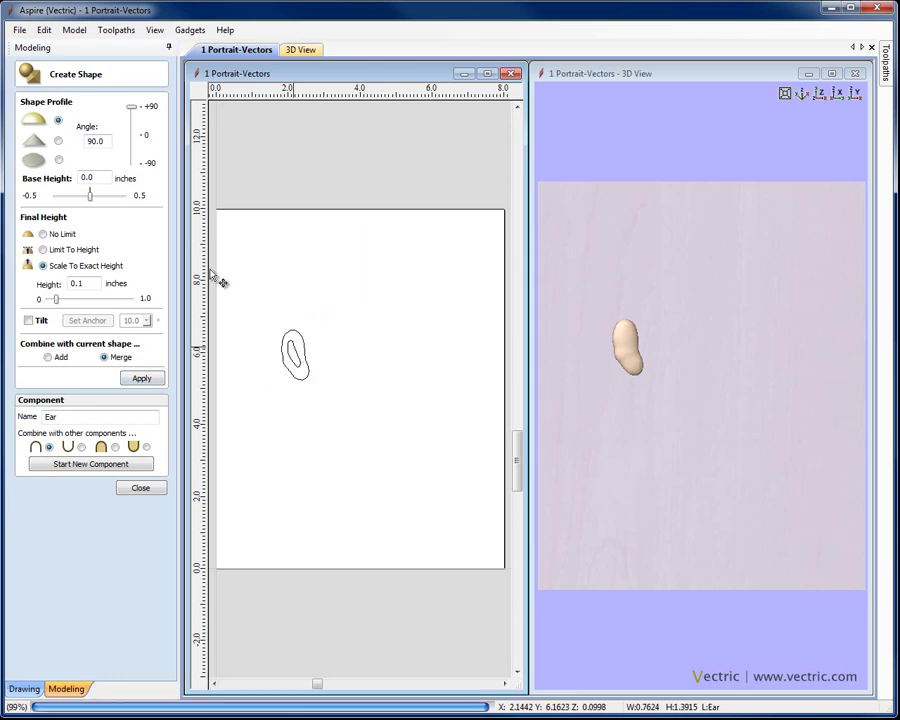
{"action": "left_click", "coordinate": [58, 121]}
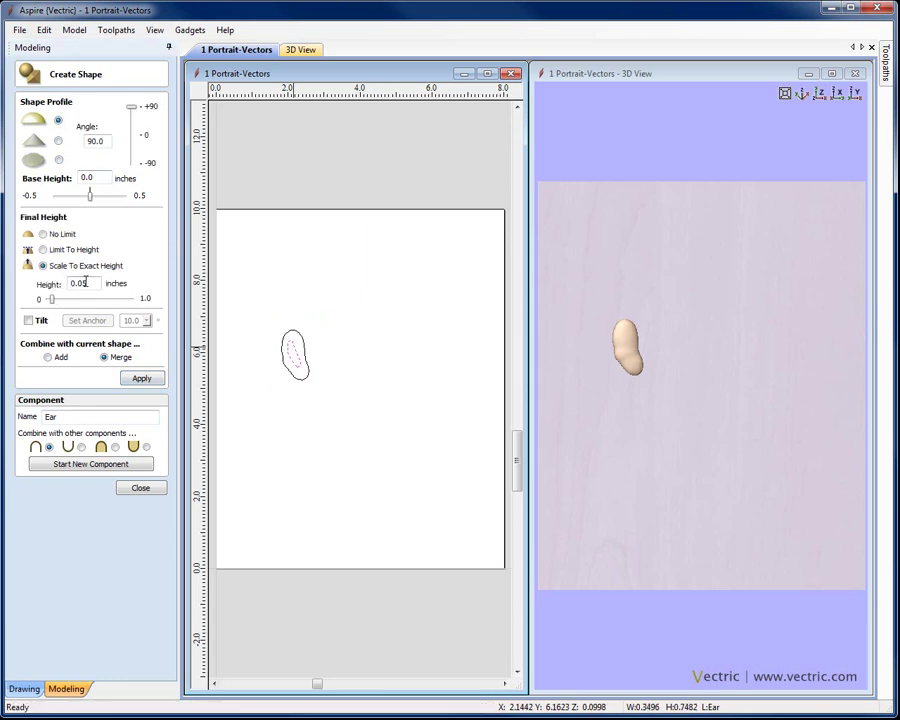
{"action": "left_click", "coordinate": [47, 357]}
{"action": "left_click_drag", "start_coordinate": [635, 424], "coordinate": [663, 323]}
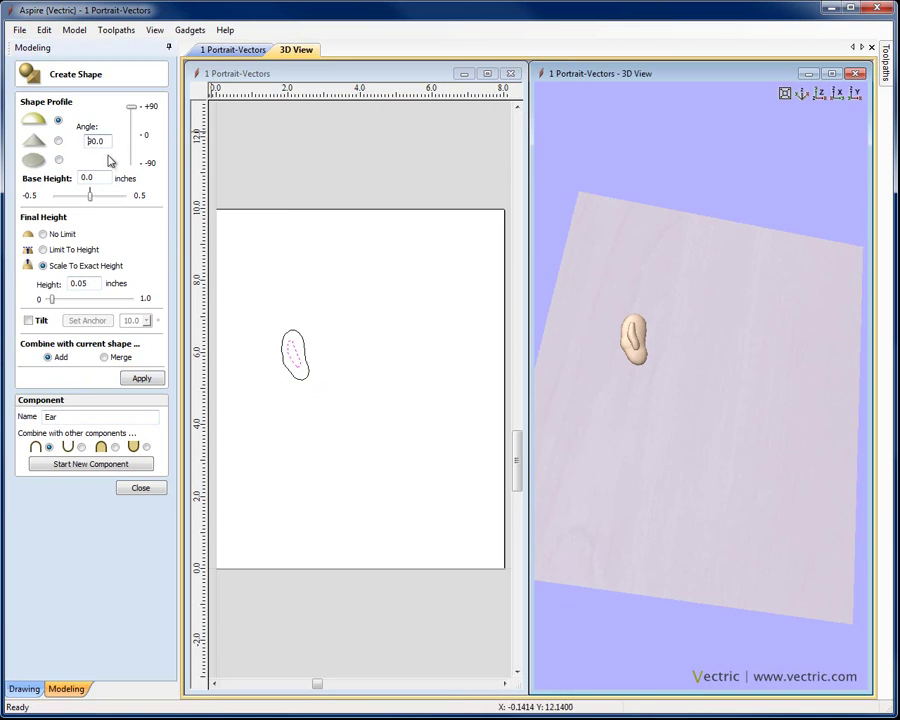
{"action": "left_click", "coordinate": [141, 379]}
{"action": "left_click_drag", "start_coordinate": [607, 400], "coordinate": [824, 94]}
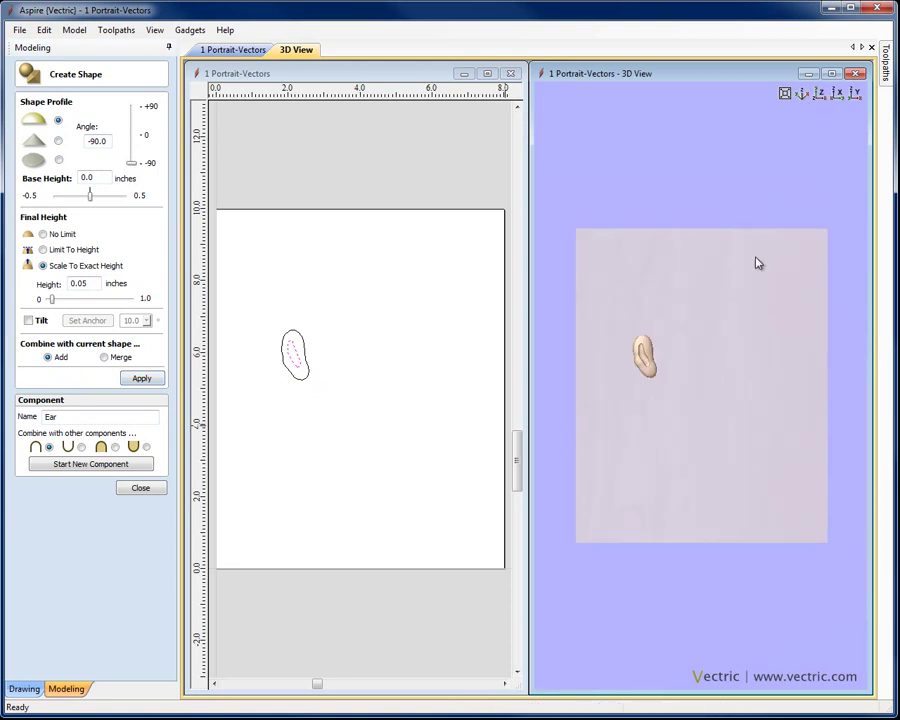
{"action": "scroll", "coordinate": [677, 330], "scroll_direction": "up", "scroll_amount": 5}
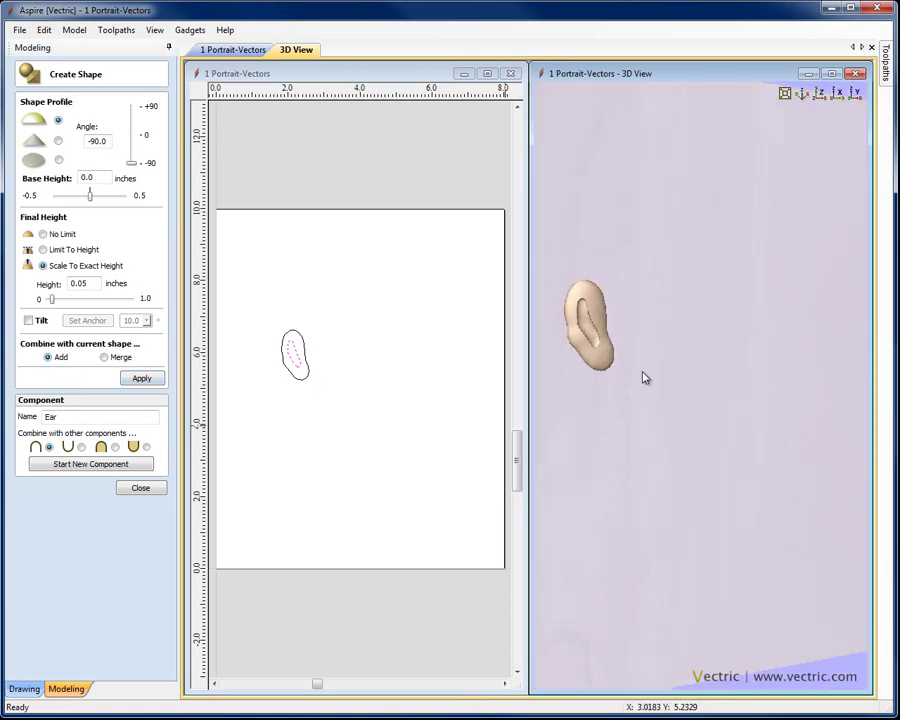
{"action": "left_click", "coordinate": [140, 487]}
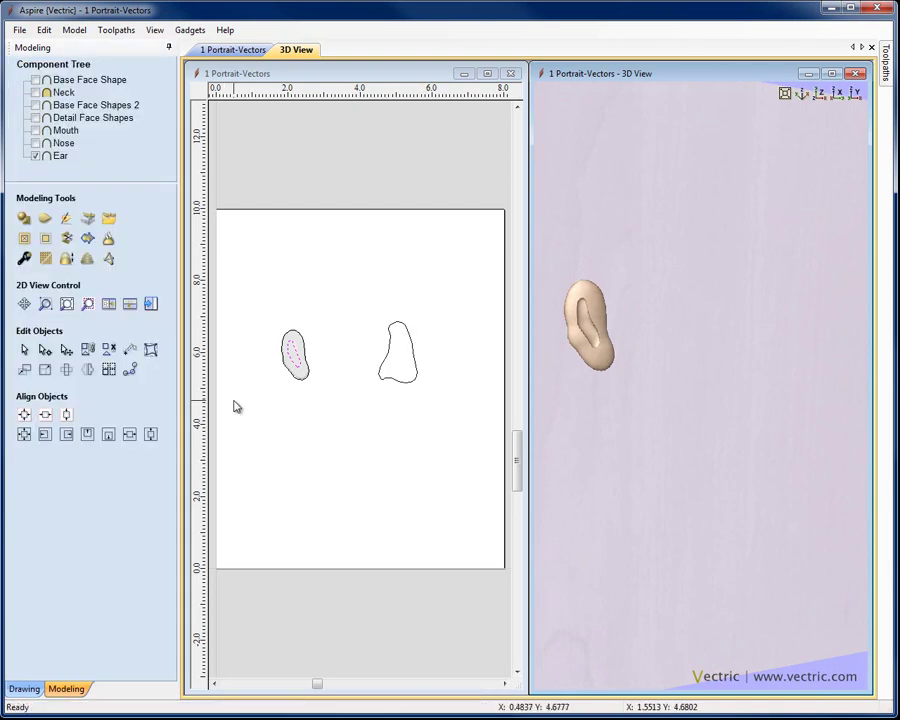
Step: Move the Ear component to the Ear layer
{"action": "left_click", "coordinate": [310, 375]}
{"action": "right_click", "coordinate": [306, 373]}
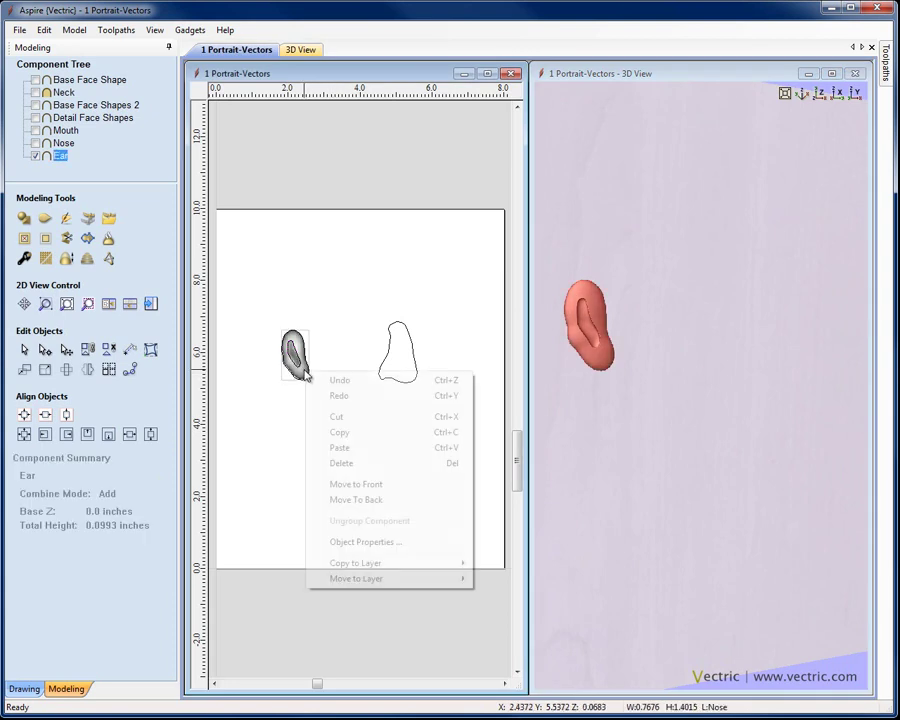
{"action": "mouse_move", "coordinate": [393, 580]}
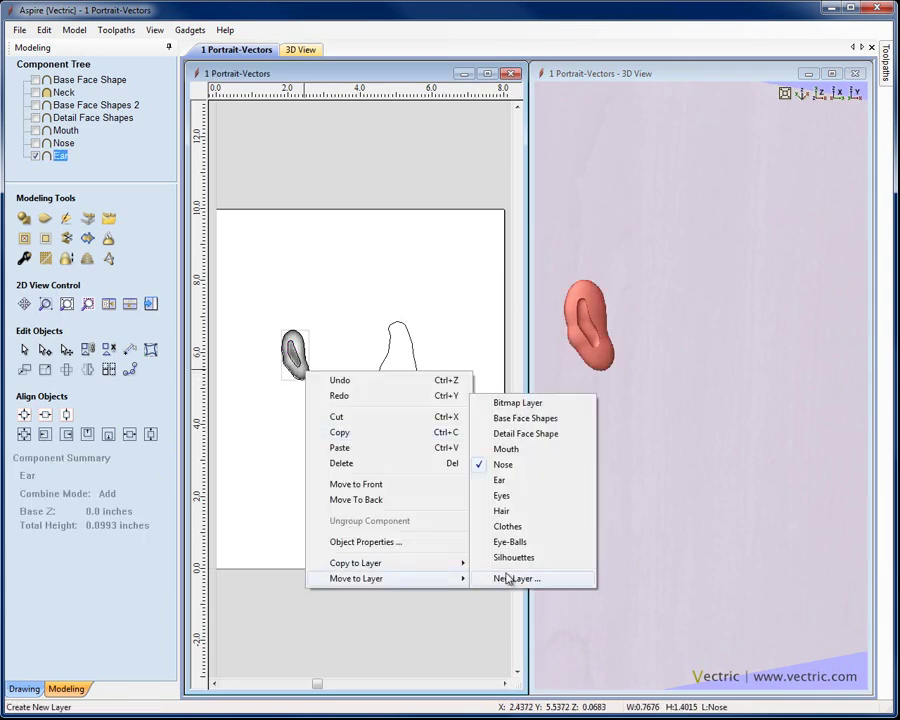
{"action": "left_click", "coordinate": [516, 488]}
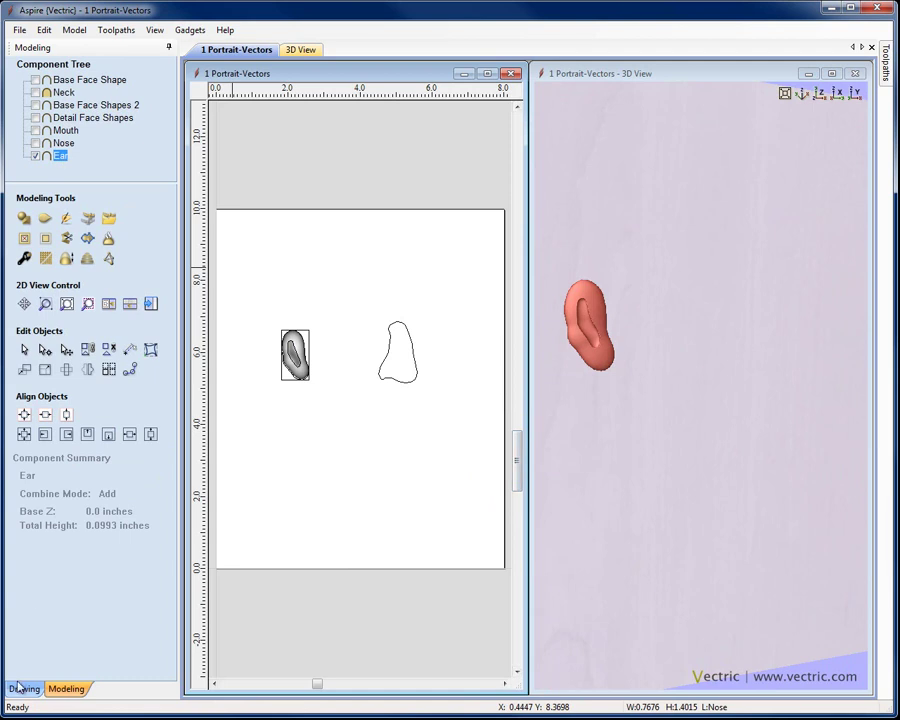
Step: Show all hidden face, neck, mouth and nose components together with the Ear in an enlarged 3D view
{"action": "left_click", "coordinate": [36, 143]}
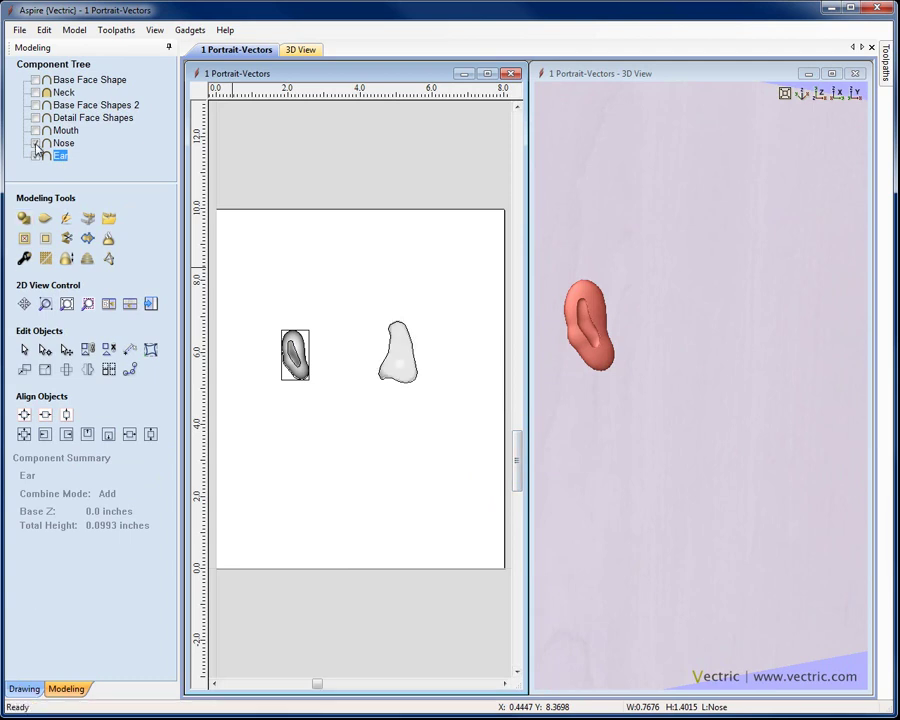
{"action": "left_click", "coordinate": [820, 93]}
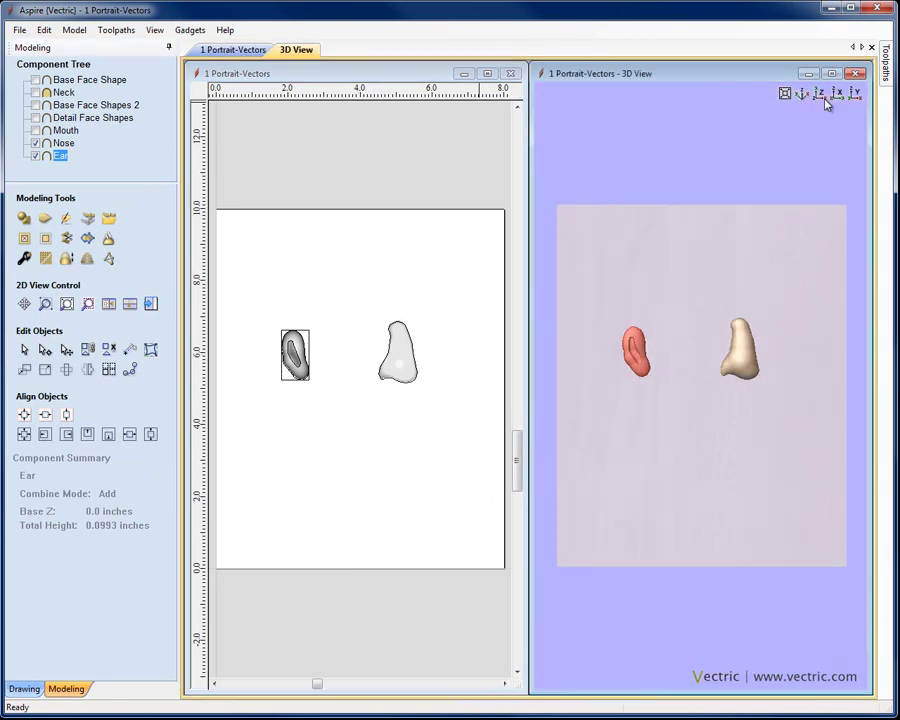
{"action": "left_click", "coordinate": [831, 73]}
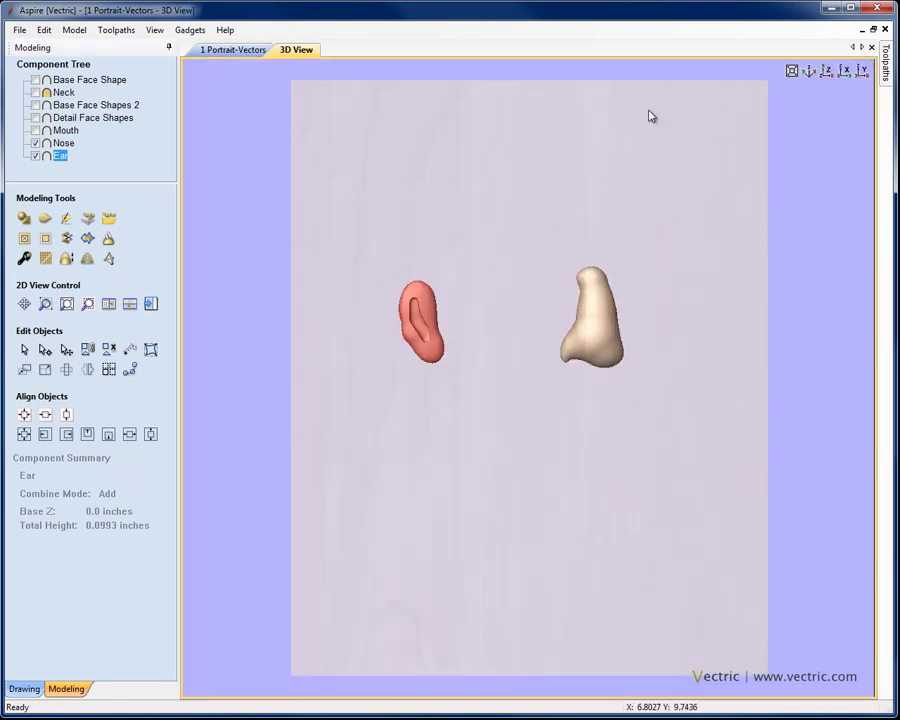
{"action": "left_click", "coordinate": [36, 79]}
{"action": "left_click", "coordinate": [36, 92]}
{"action": "left_click", "coordinate": [36, 105]}
{"action": "left_click", "coordinate": [36, 118]}
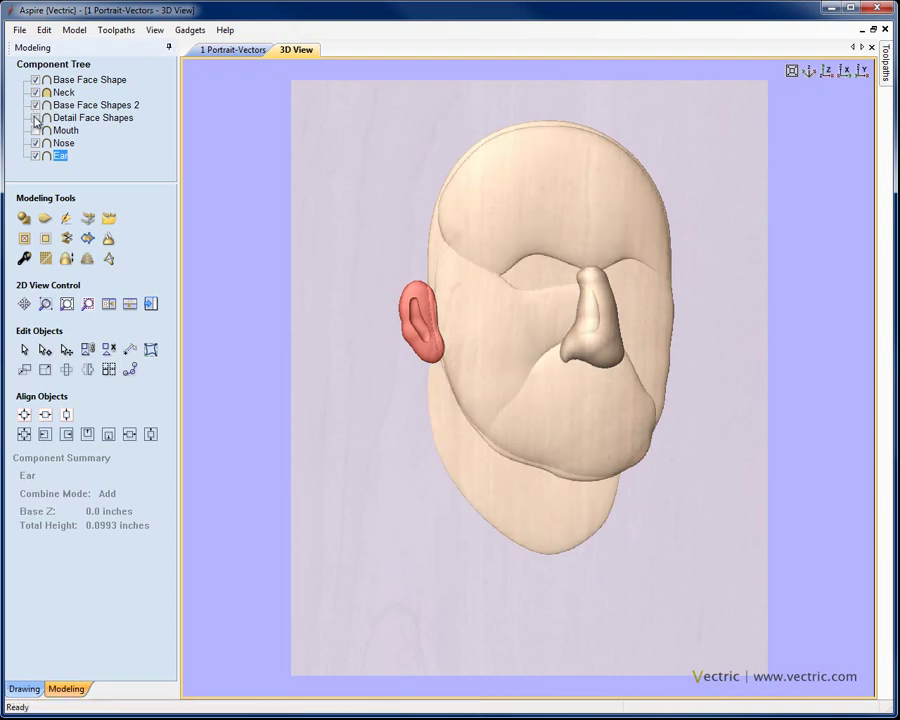
{"action": "left_click", "coordinate": [36, 130]}
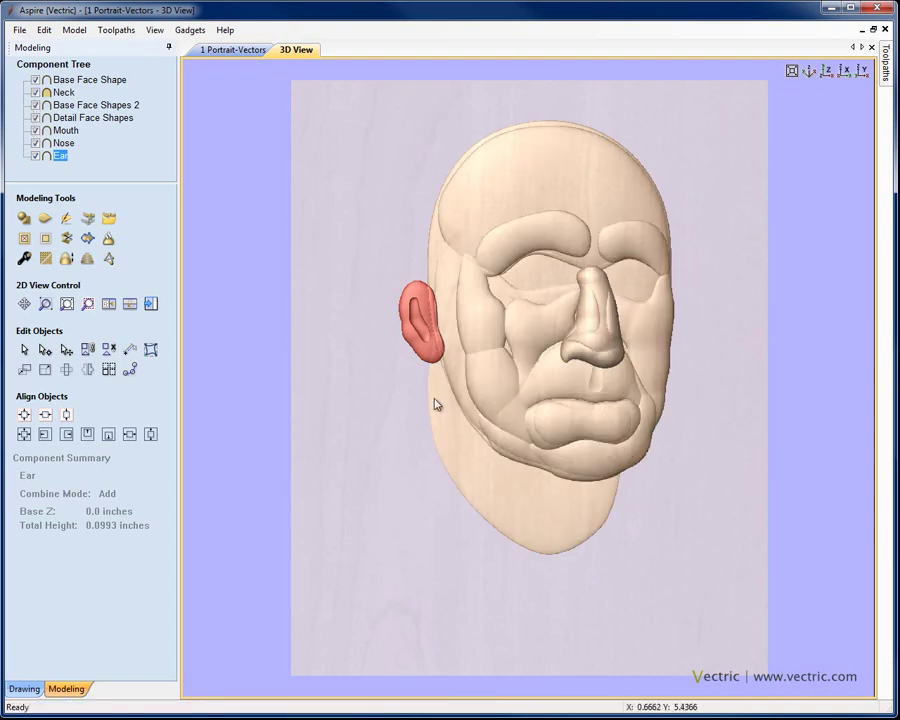
{"action": "left_click", "coordinate": [687, 485]}
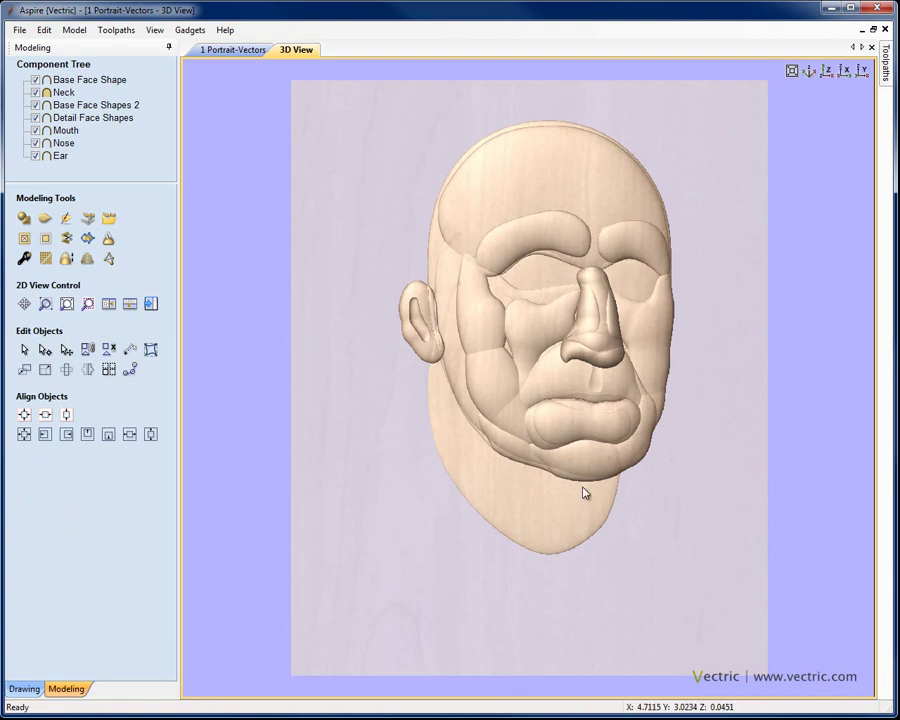
Step: Move the Neck component to the end of the component tree, below the Ear
{"action": "left_click_drag", "start_coordinate": [615, 466], "coordinate": [610, 365]}
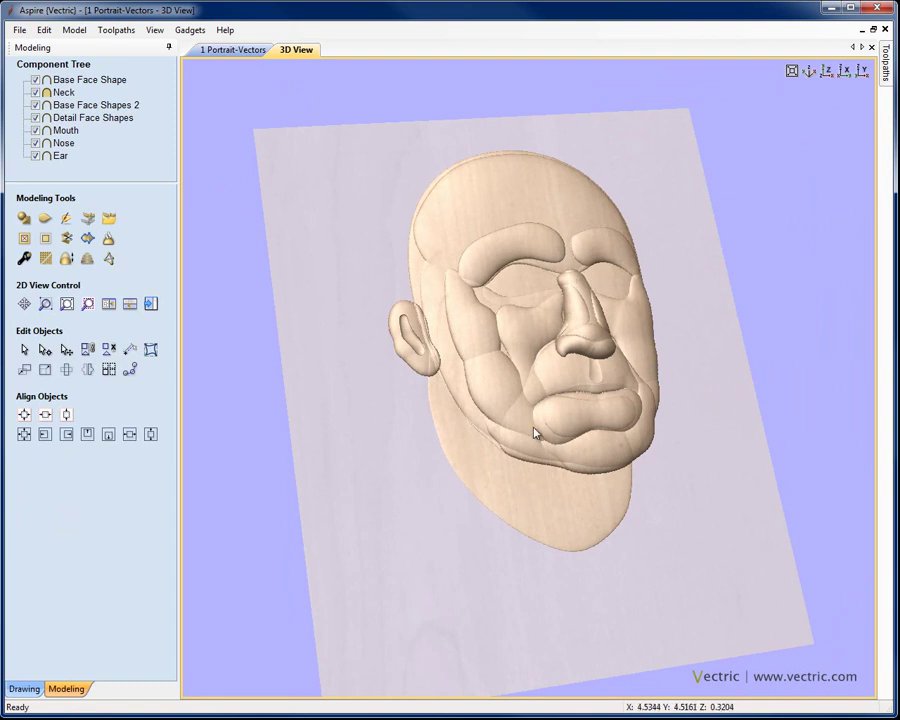
{"action": "left_click_drag", "start_coordinate": [522, 438], "coordinate": [573, 376]}
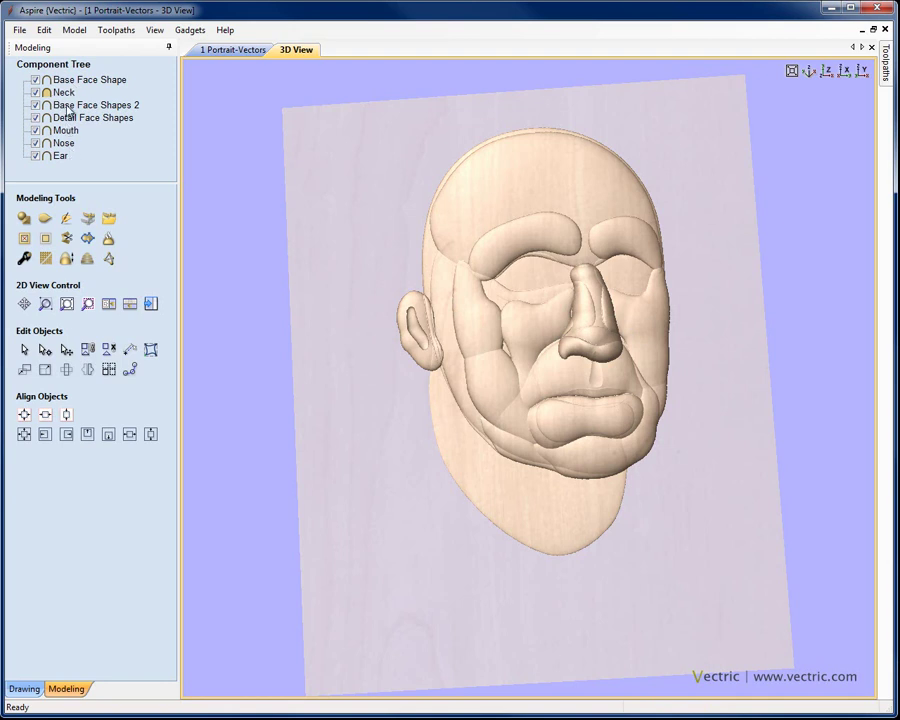
{"action": "left_click", "coordinate": [95, 81]}
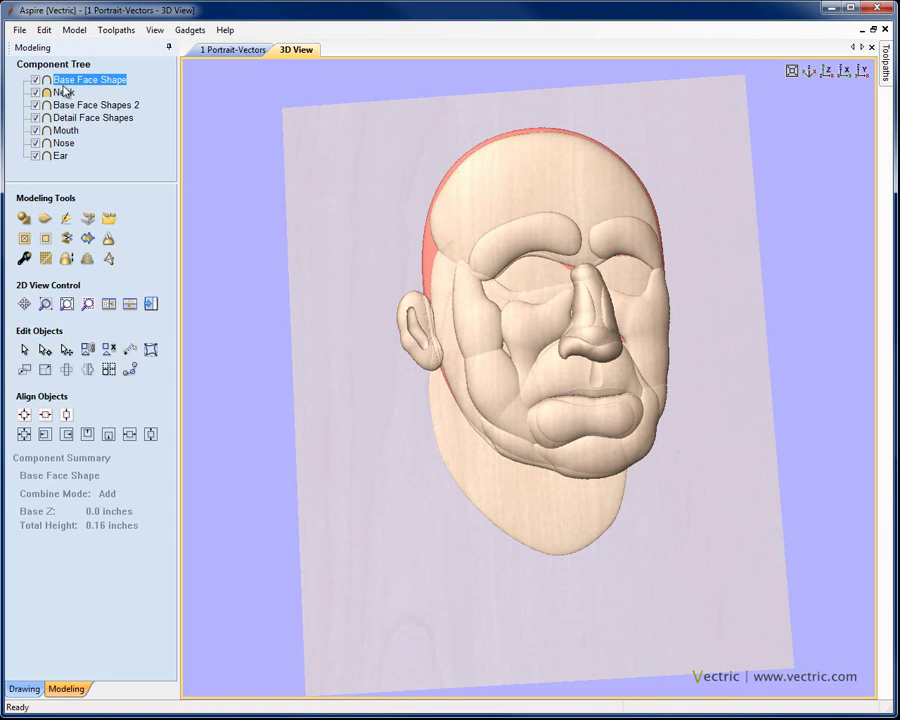
{"action": "left_click", "coordinate": [63, 92]}
{"action": "left_click_drag", "start_coordinate": [63, 97], "coordinate": [68, 172]}
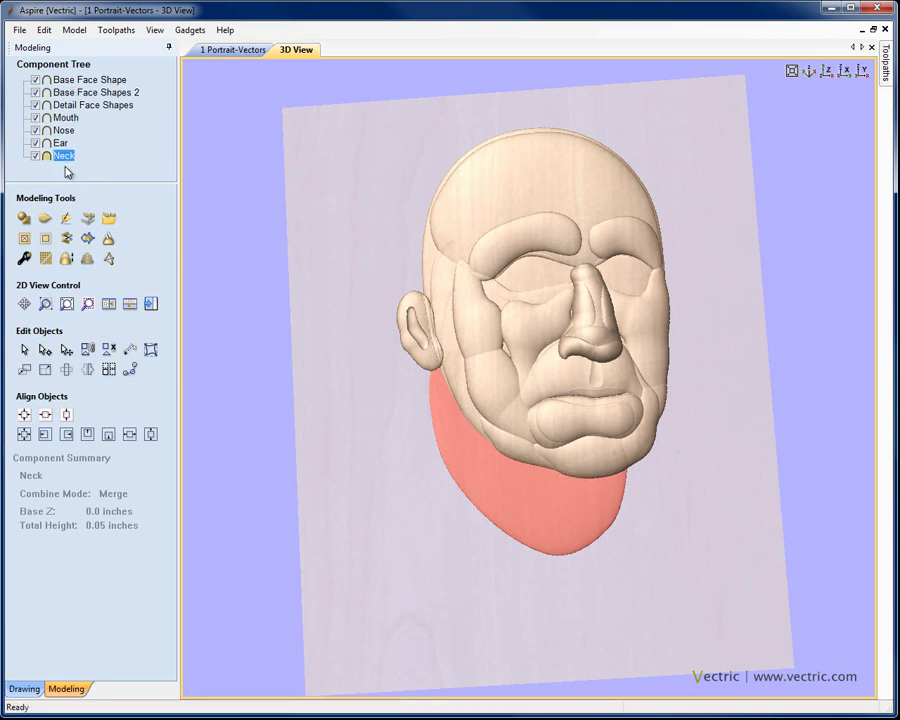
Step: Set the Ear component's combine mode to Merge
{"action": "right_click", "coordinate": [56, 145]}
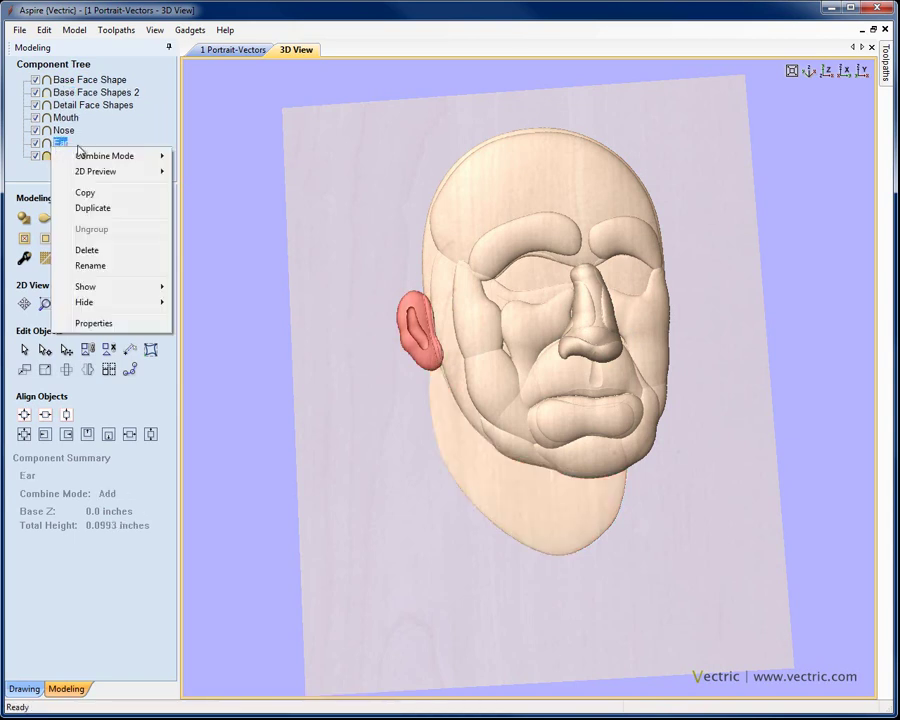
{"action": "mouse_move", "coordinate": [90, 157]}
{"action": "left_click", "coordinate": [206, 187]}
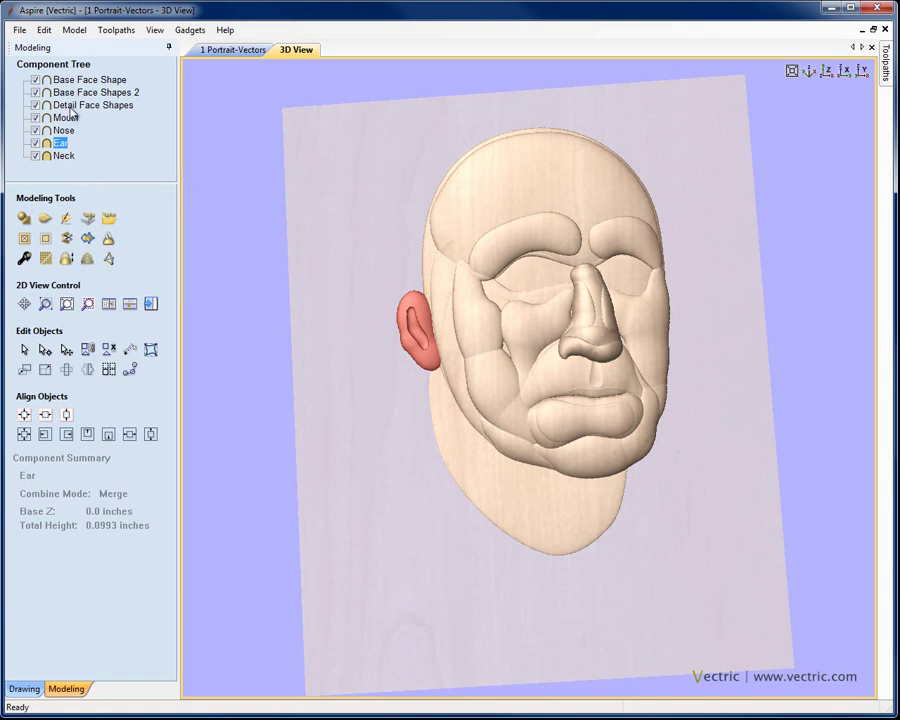
Step: Move the Base Face Shape and Base Face Shapes 2 components below Nose and above Ear in the component tree
{"action": "left_click", "coordinate": [68, 80]}
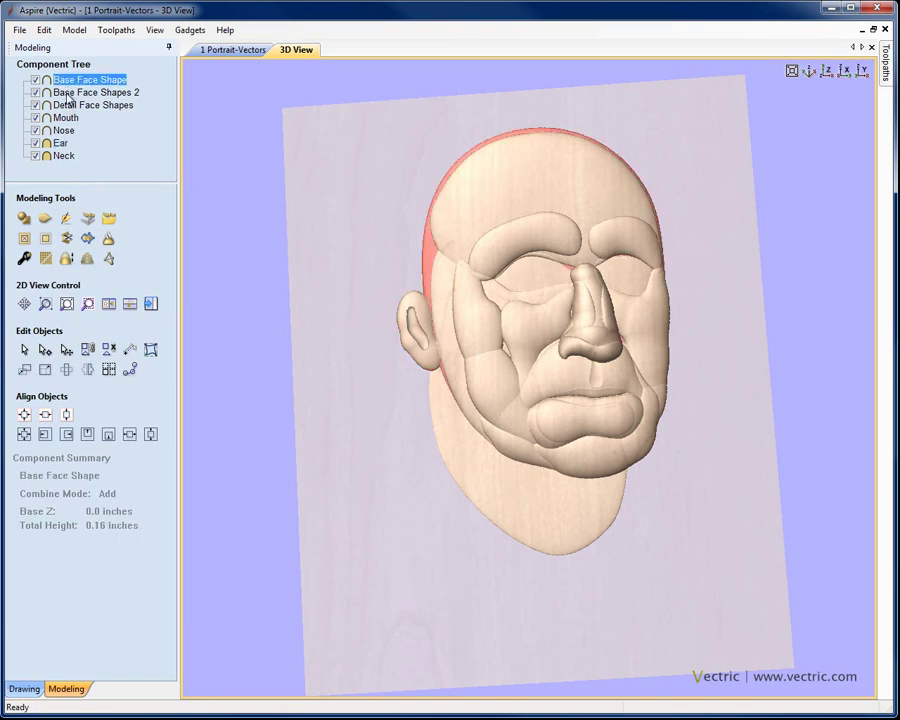
{"action": "left_click", "coordinate": [78, 92], "text": "shift"}
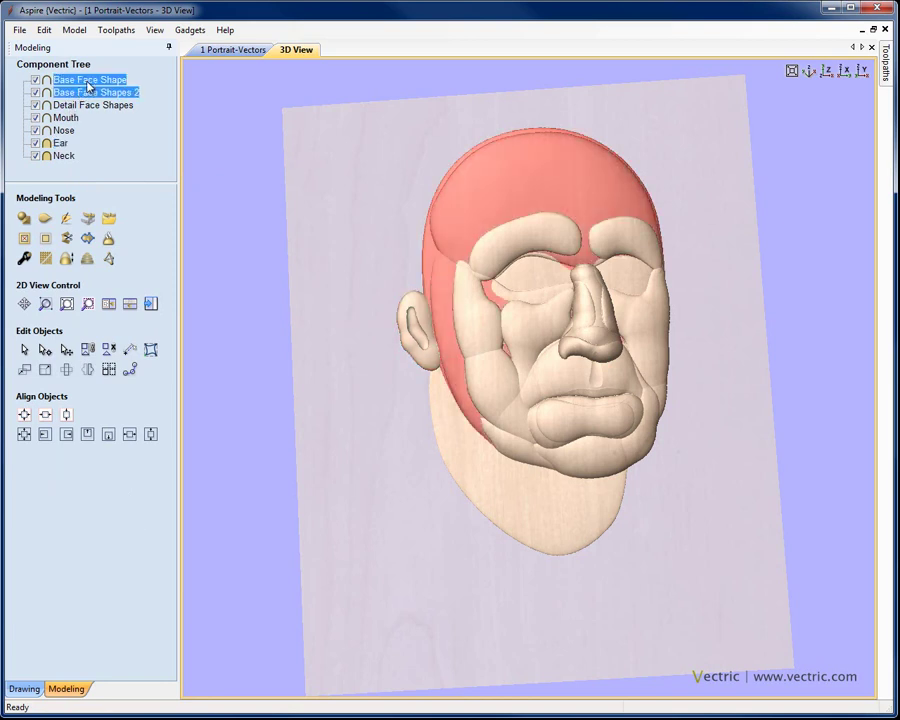
{"action": "left_click_drag", "start_coordinate": [87, 86], "coordinate": [88, 145]}
{"action": "left_click", "coordinate": [108, 164]}
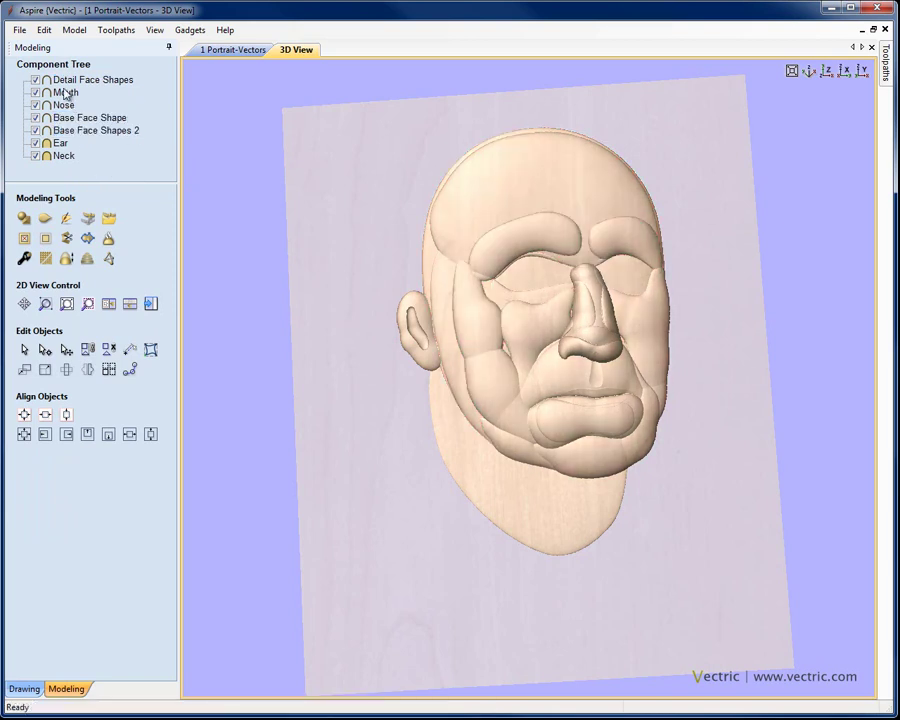
Step: Set the combine mode of the Detail Face Shapes, Mouth and Nose components to Merge
{"action": "key", "text": "Down"}
{"action": "left_click", "coordinate": [63, 106], "text": "shift"}
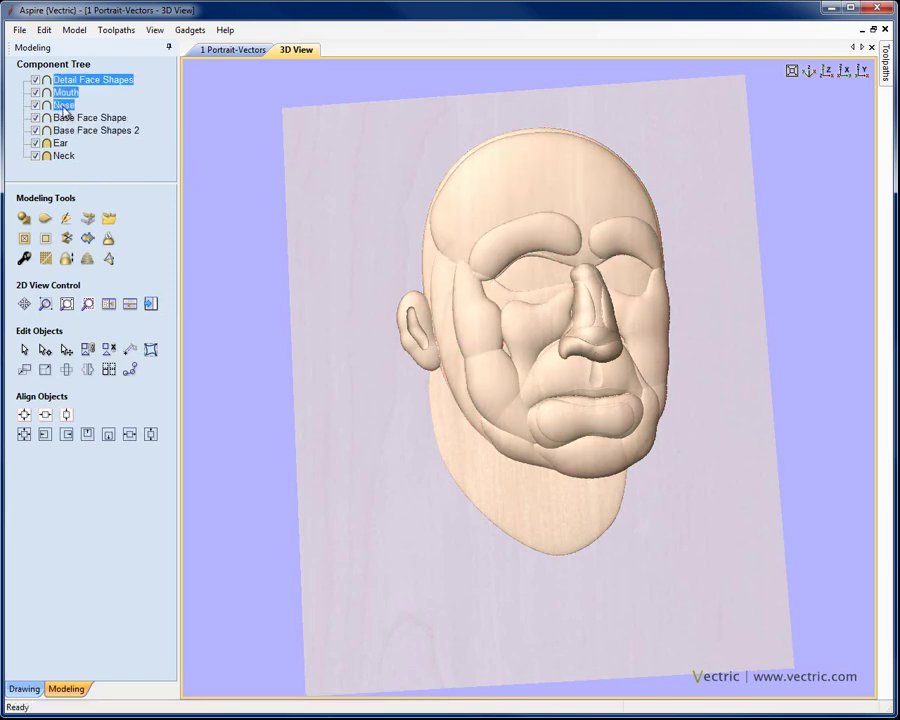
{"action": "right_click", "coordinate": [64, 109]}
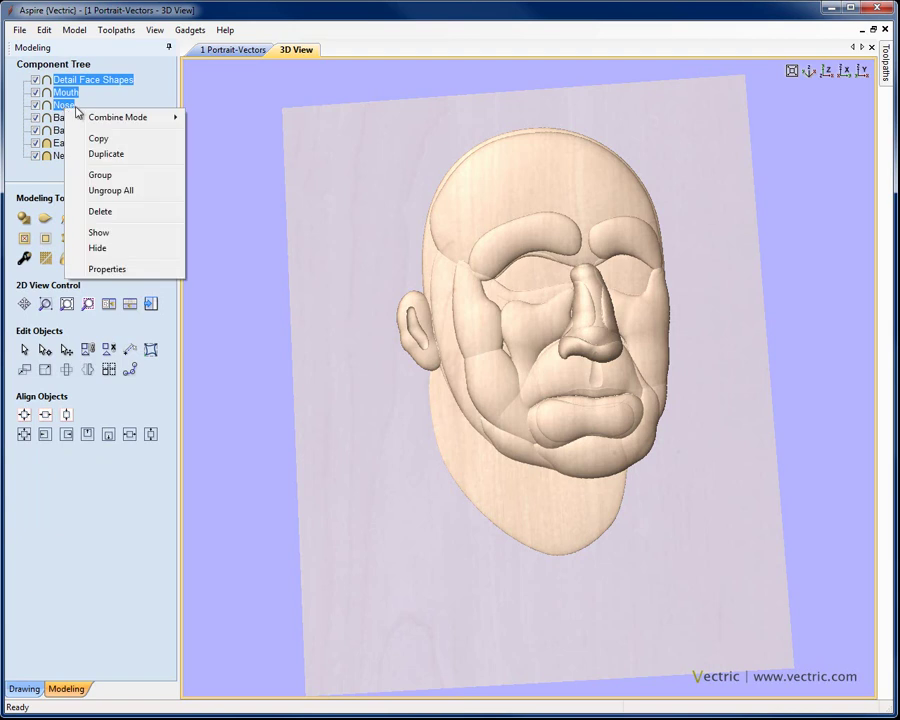
{"action": "mouse_move", "coordinate": [128, 118]}
{"action": "left_click", "coordinate": [232, 152]}
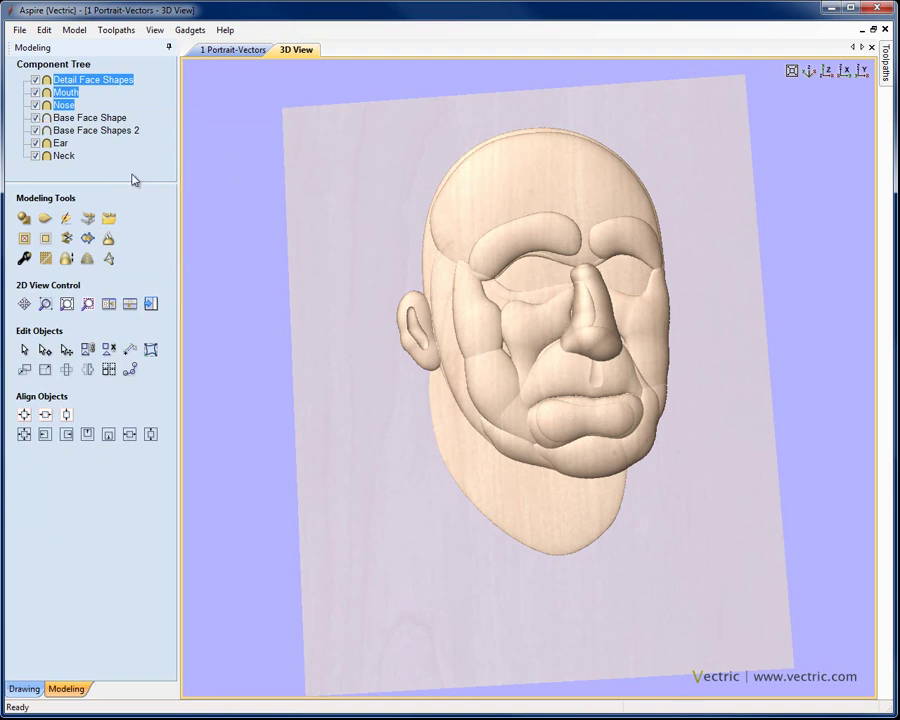
Step: Hide both base face components, the Ear and the Neck to isolate the merged detail, mouth and nose shapes
{"action": "left_click", "coordinate": [36, 118]}
{"action": "left_click", "coordinate": [36, 131]}
{"action": "left_click", "coordinate": [36, 143]}
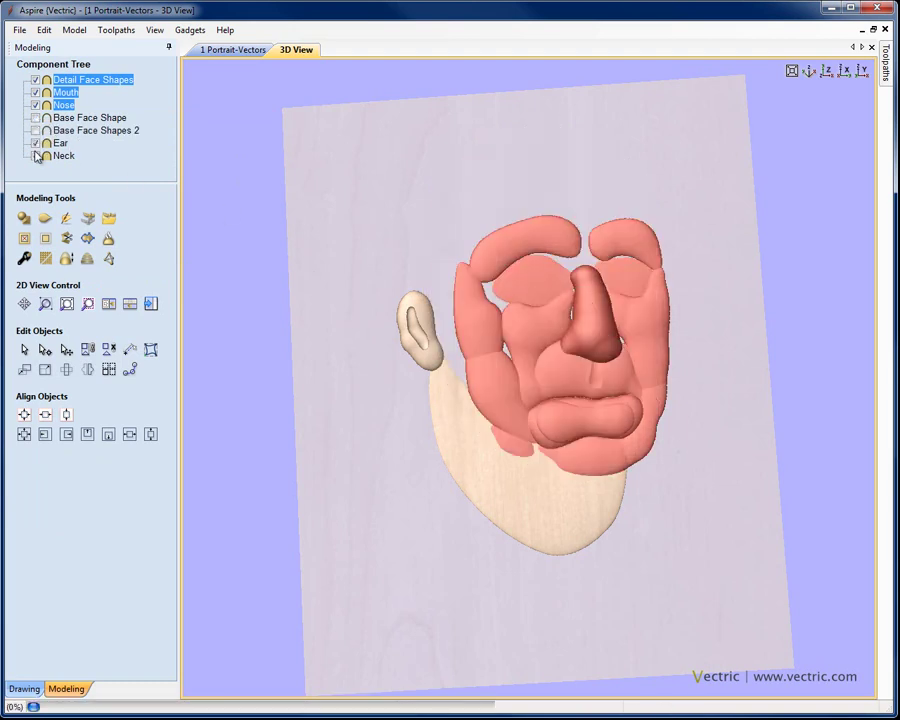
{"action": "left_click", "coordinate": [36, 156]}
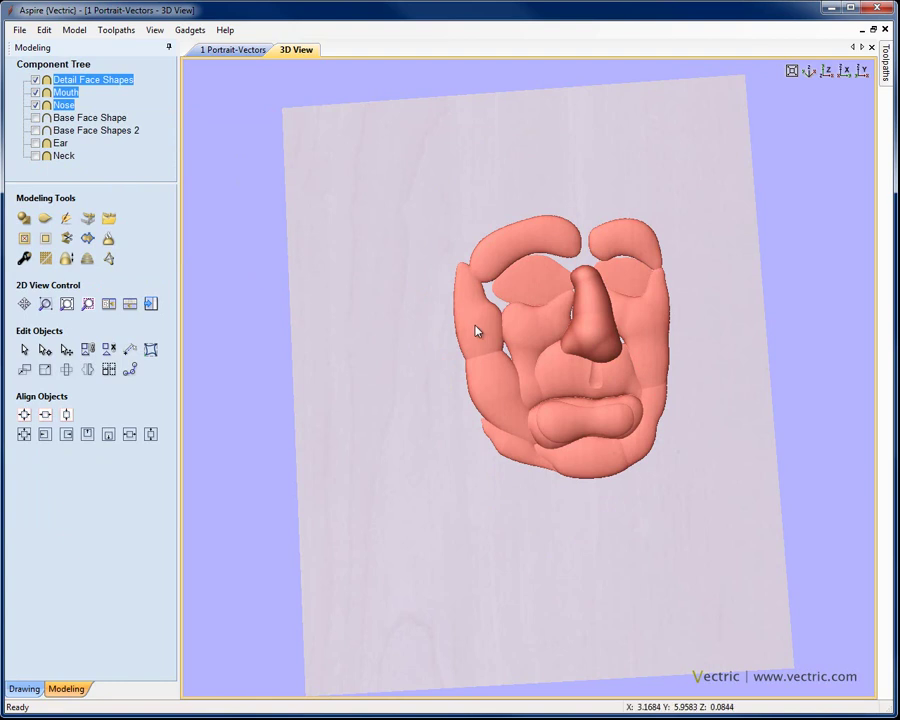
Step: Show Base Face Shape, Base Face Shapes 2, Ear and Neck again one by one and inspect the combined model
{"action": "left_click", "coordinate": [42, 120]}
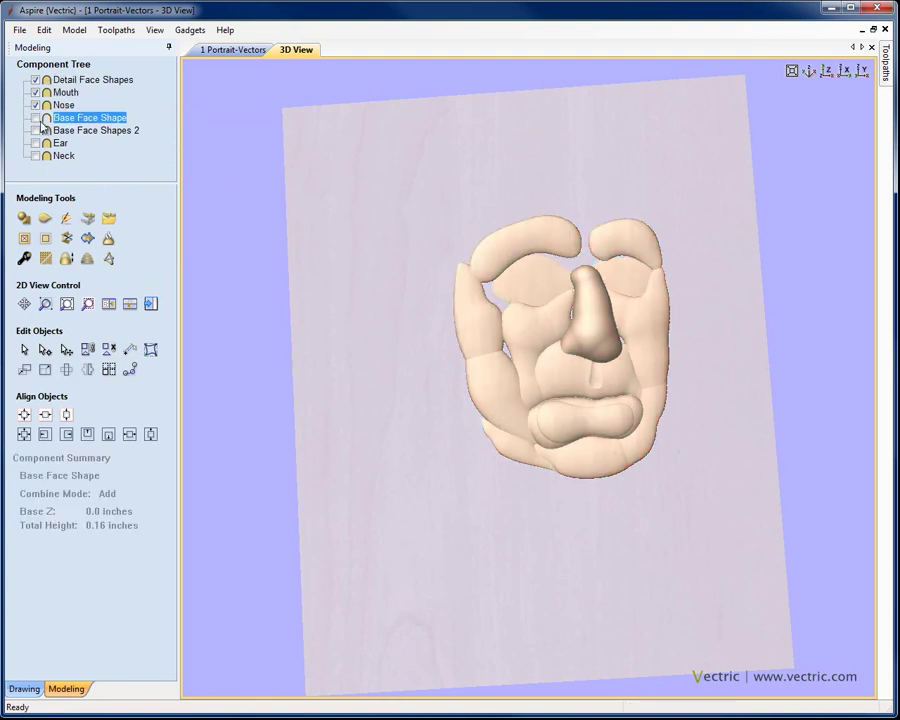
{"action": "left_click", "coordinate": [36, 118]}
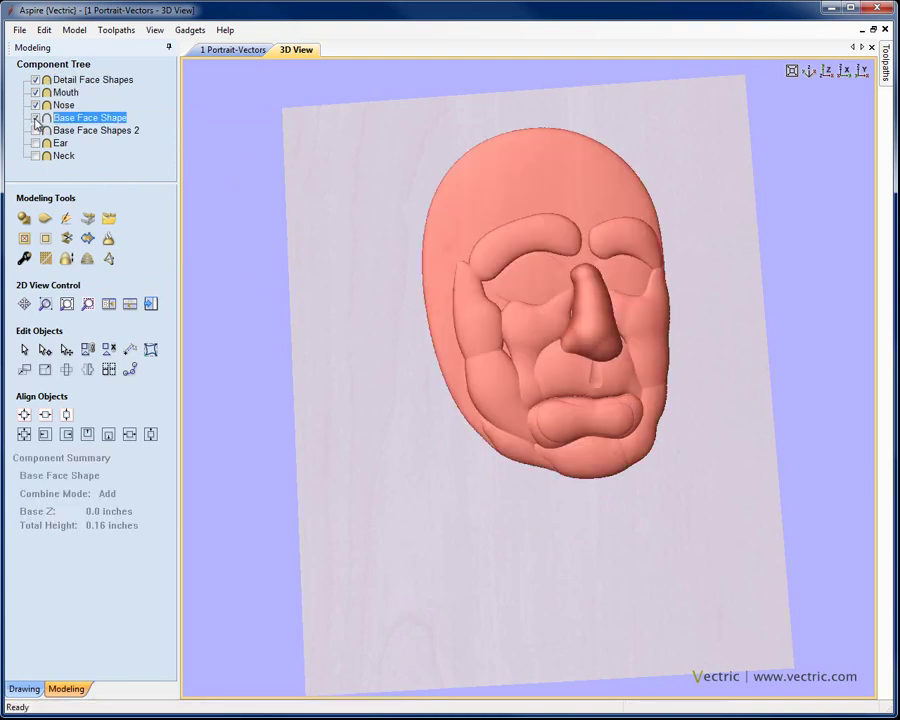
{"action": "left_click", "coordinate": [36, 131]}
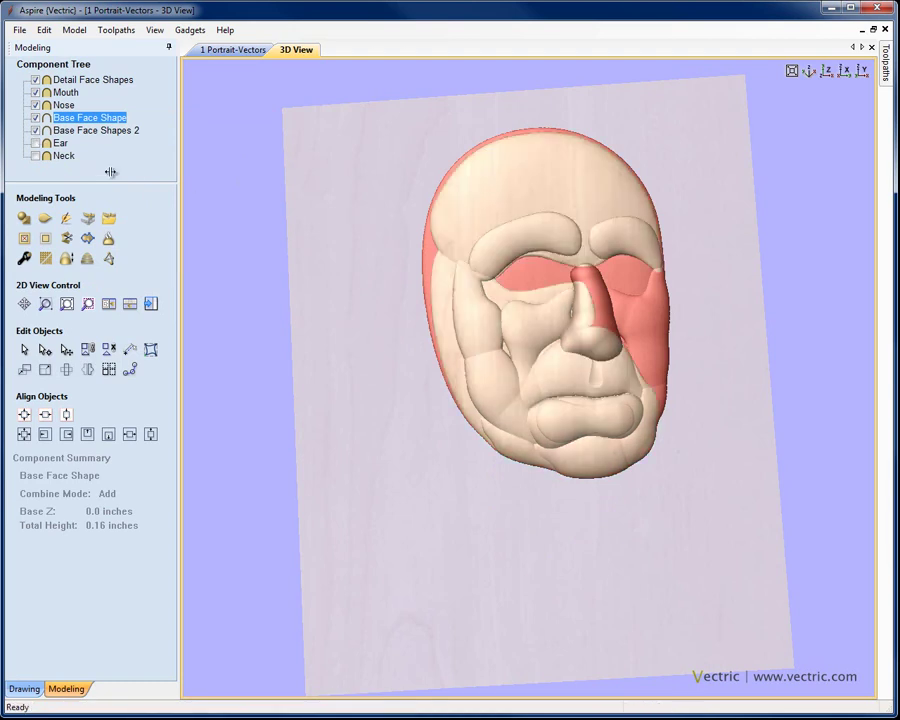
{"action": "left_click", "coordinate": [36, 143]}
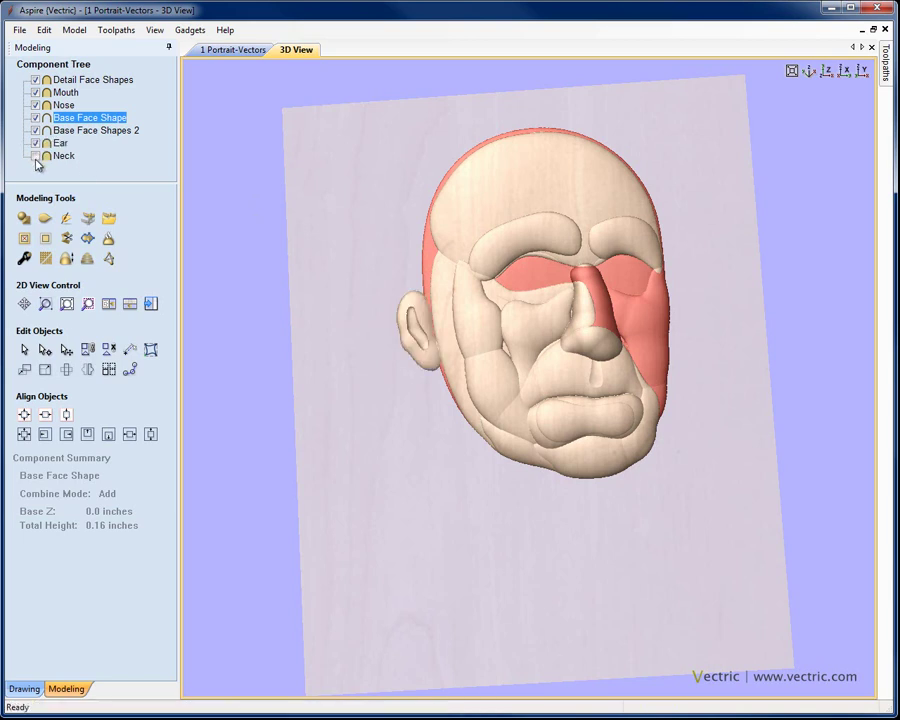
{"action": "left_click", "coordinate": [36, 156]}
{"action": "left_click_drag", "start_coordinate": [494, 352], "coordinate": [635, 331]}
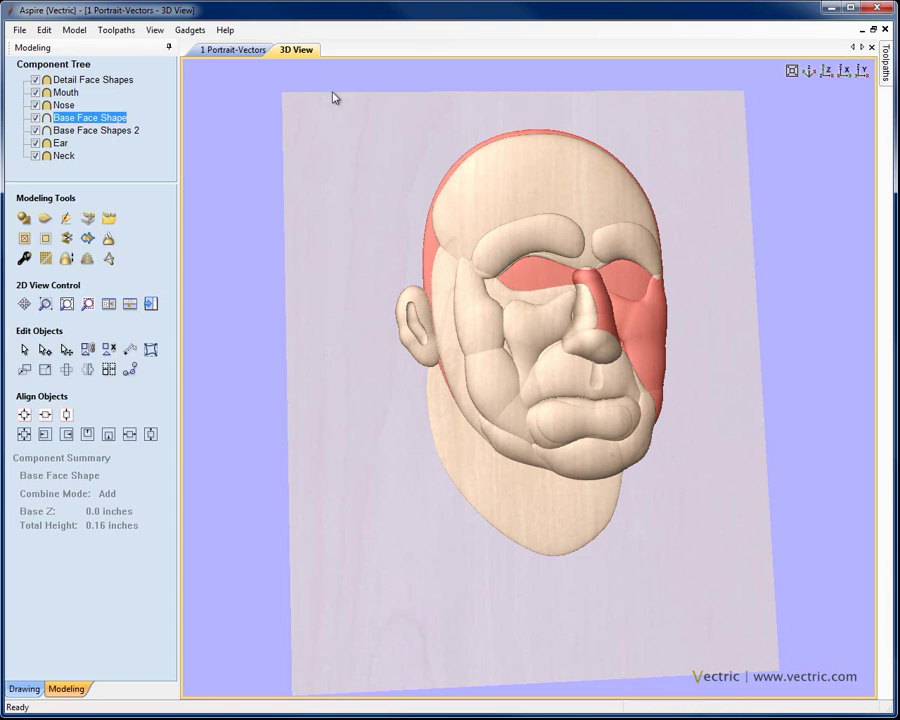
Step: In the 2D view, make the Bitmap Layer, Base Face Shapes, Detail Face Shape and Mouth layers visible
{"action": "left_click", "coordinate": [210, 49]}
{"action": "left_click", "coordinate": [283, 115]}
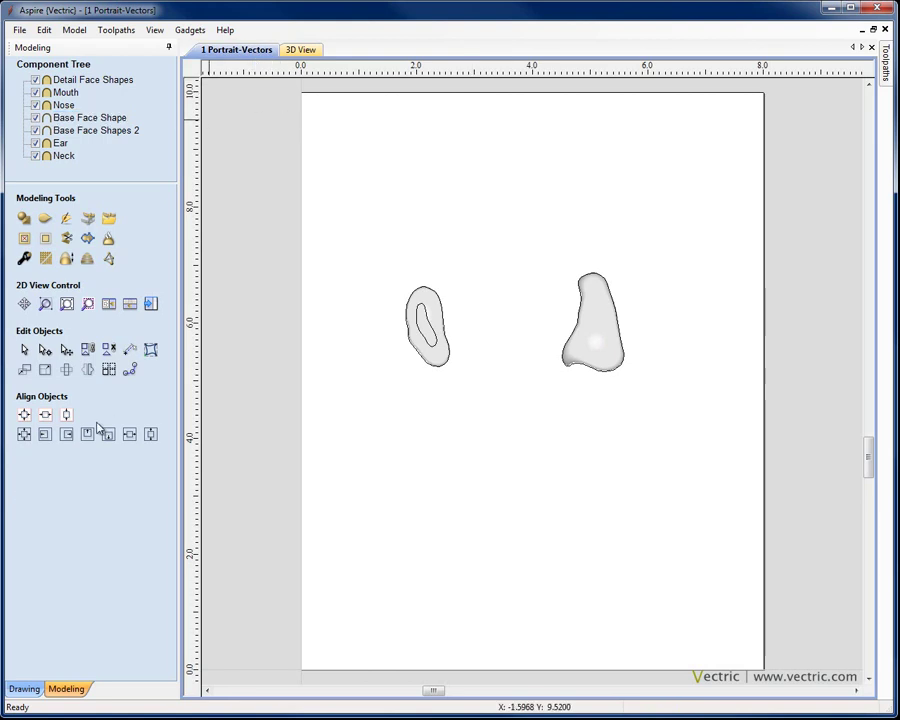
{"action": "left_click", "coordinate": [25, 691]}
{"action": "left_click", "coordinate": [115, 458]}
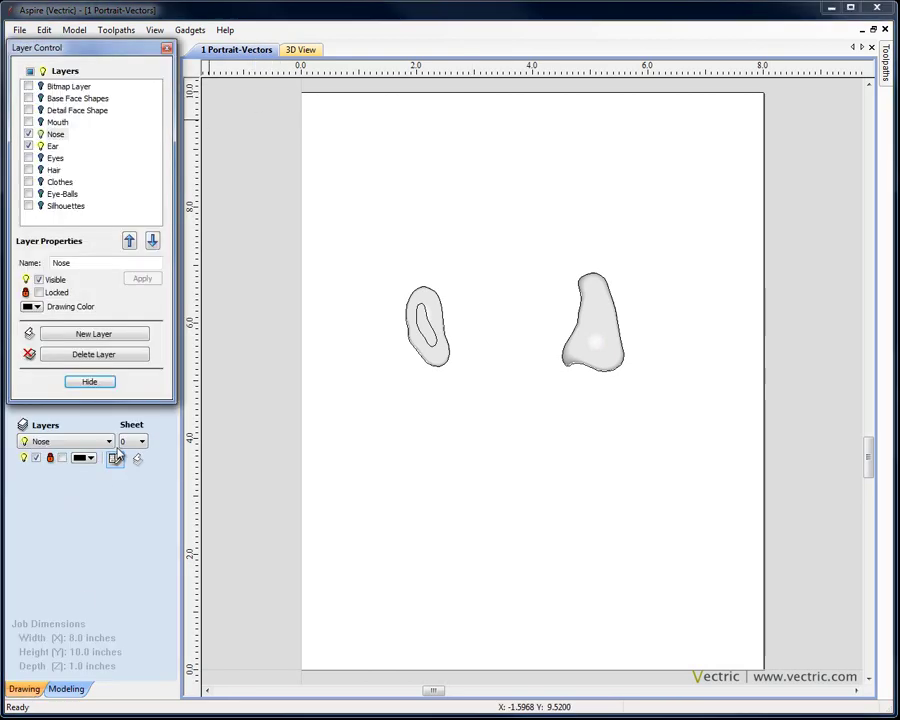
{"action": "left_click", "coordinate": [28, 86]}
{"action": "left_click", "coordinate": [28, 98]}
{"action": "left_click", "coordinate": [28, 110]}
{"action": "left_click", "coordinate": [28, 122]}
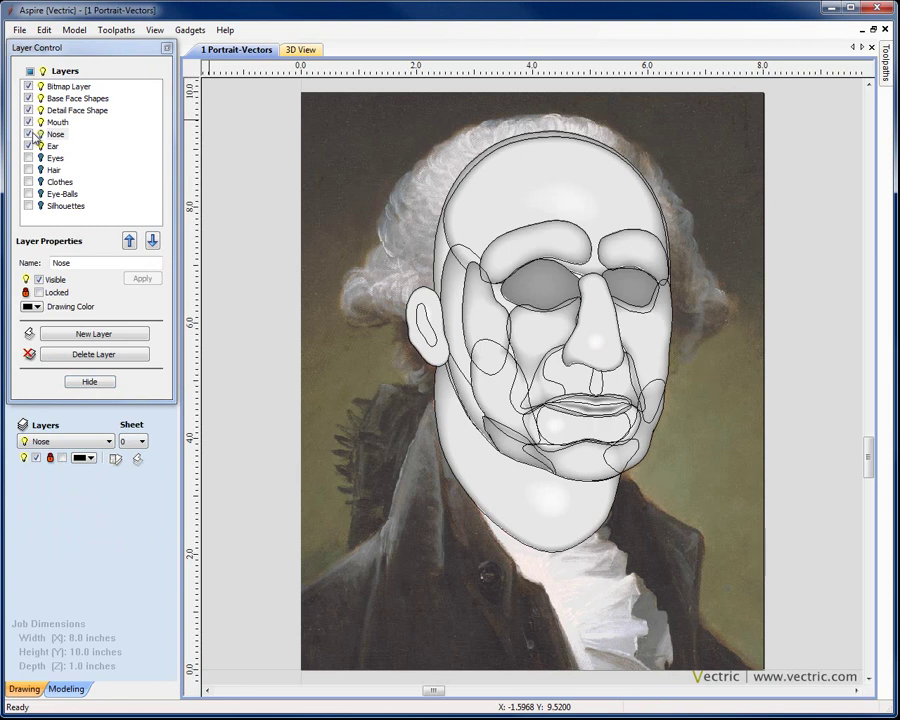
{"action": "left_click", "coordinate": [82, 380]}
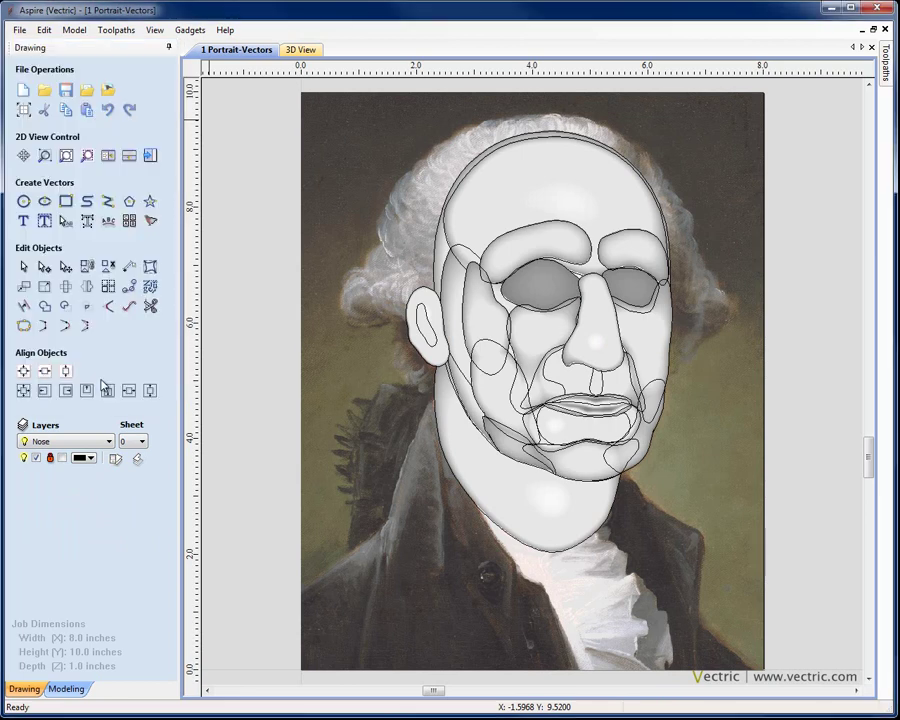
Step: Save a copy of the project as "2 Portrait Base Shapes.crv3d" in the D10 Modelling a Face Portrait folder
{"action": "left_click", "coordinate": [21, 31]}
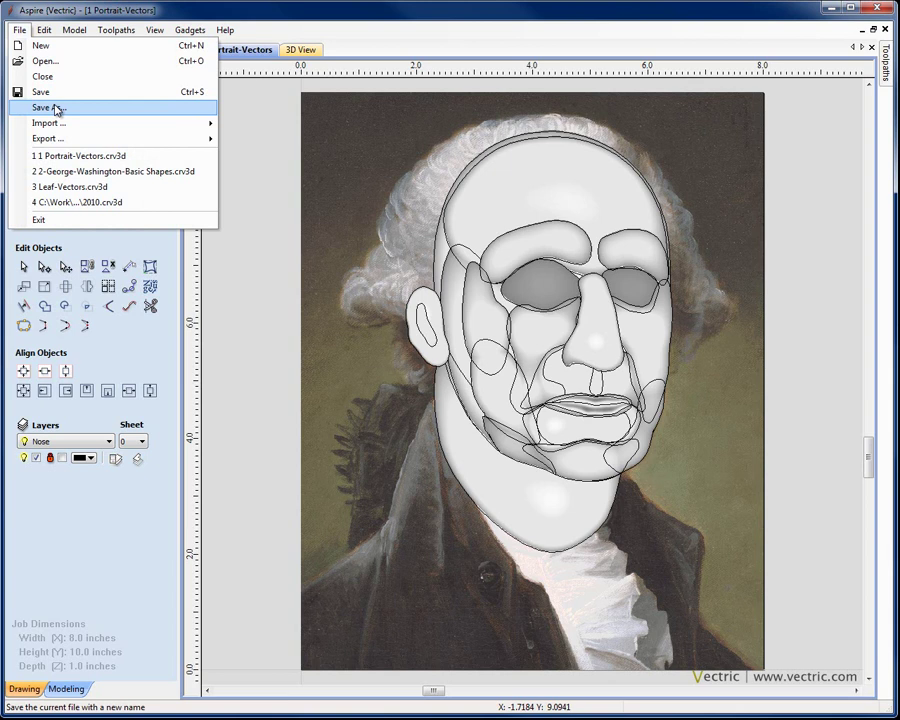
{"action": "left_click", "coordinate": [56, 110]}
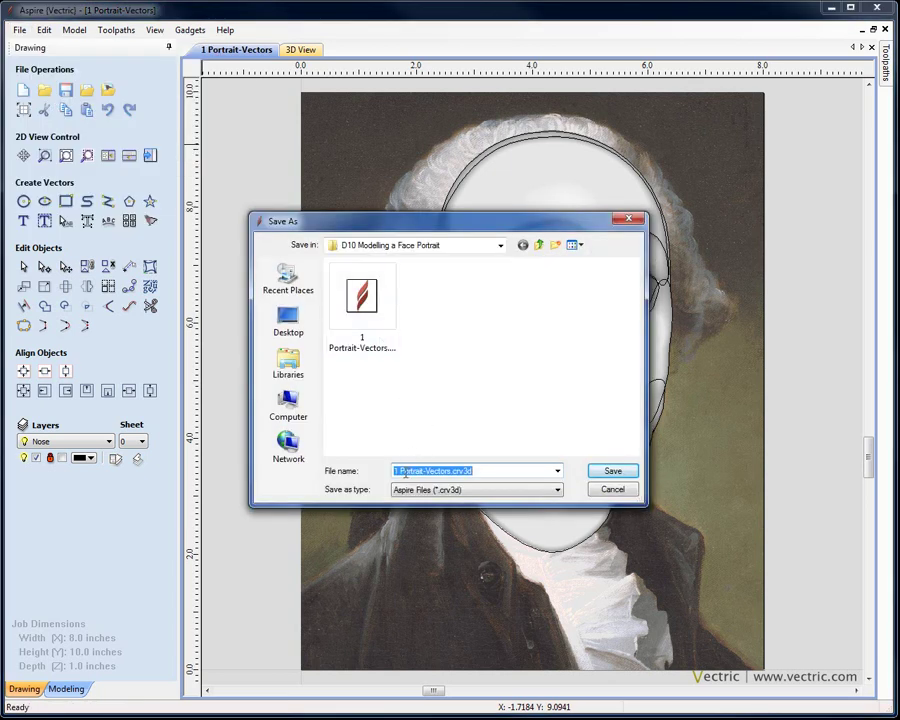
{"action": "left_click_drag", "start_coordinate": [393, 472], "coordinate": [447, 476]}
{"action": "type", "text": "2 Portrait Base Shape"}
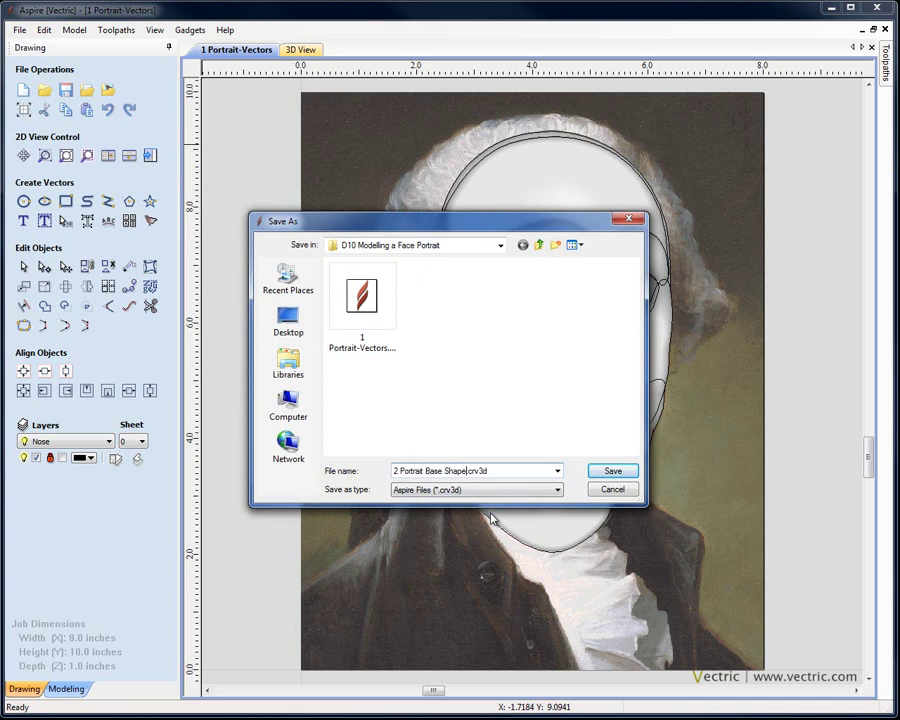
{"action": "type", "text": "s"}
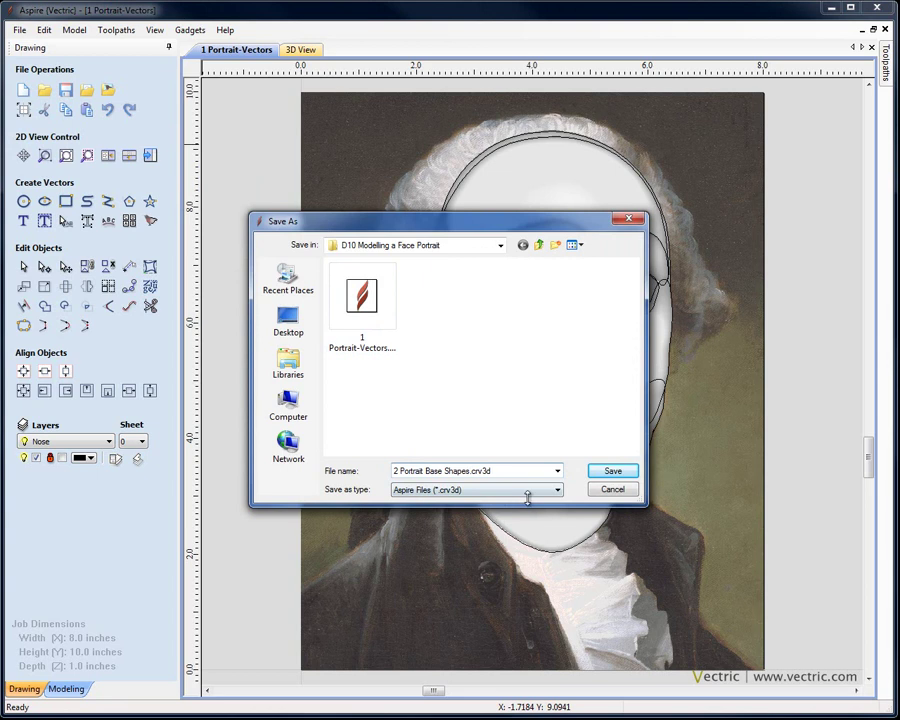
{"action": "left_click", "coordinate": [612, 471]}
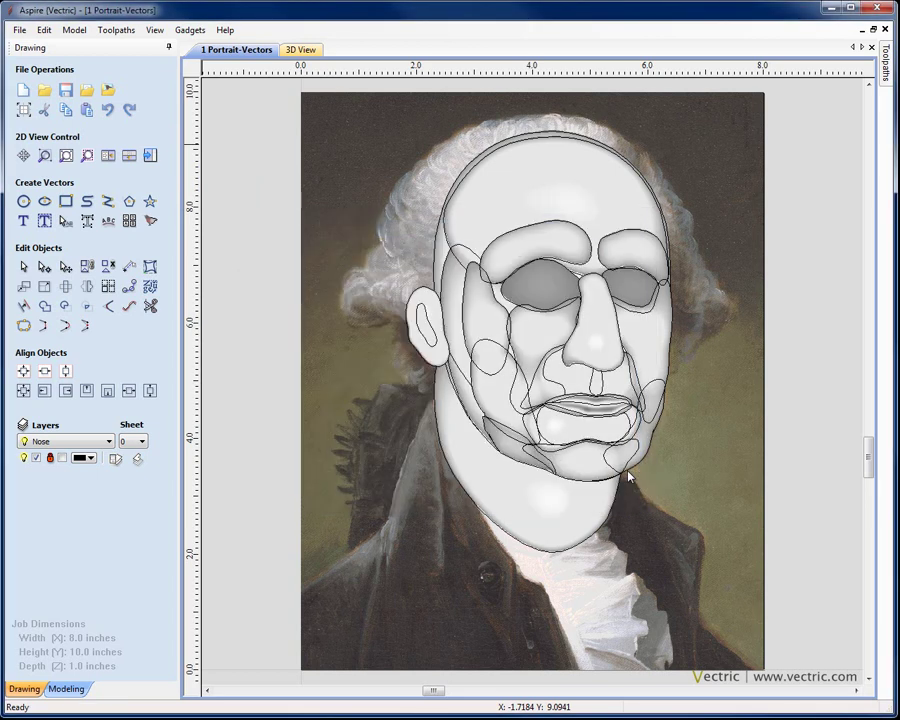